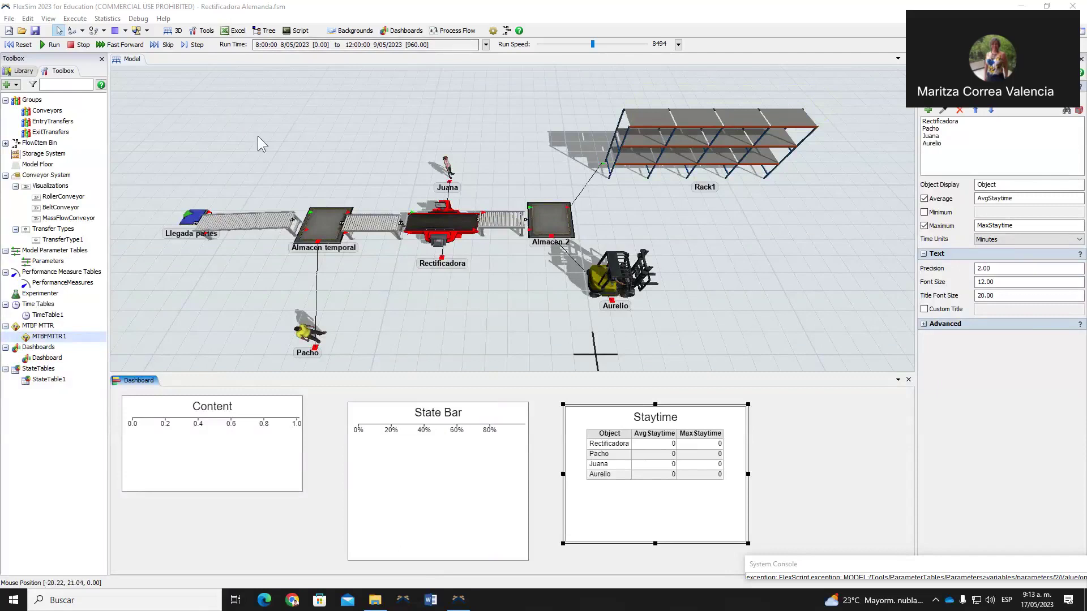
# Move the Llegada partes source to about X -22.47, Y 7.47 and review the Almacen temporal queue settings.
pyautogui.click(181, 217)
pyautogui.moveTo(180, 217); pyautogui.dragTo(171, 218)
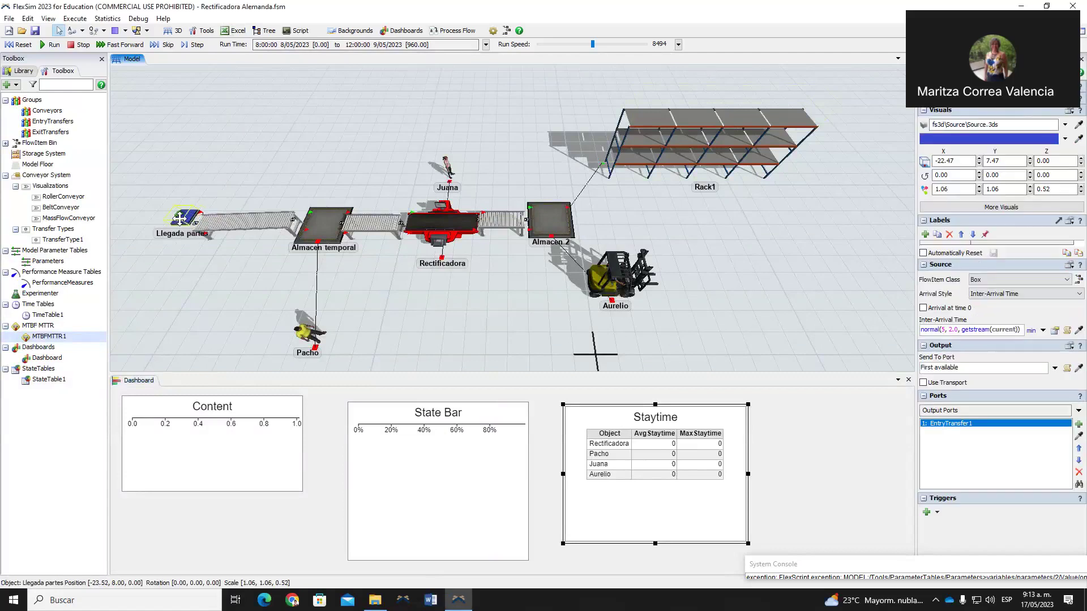
pyautogui.click(263, 267)
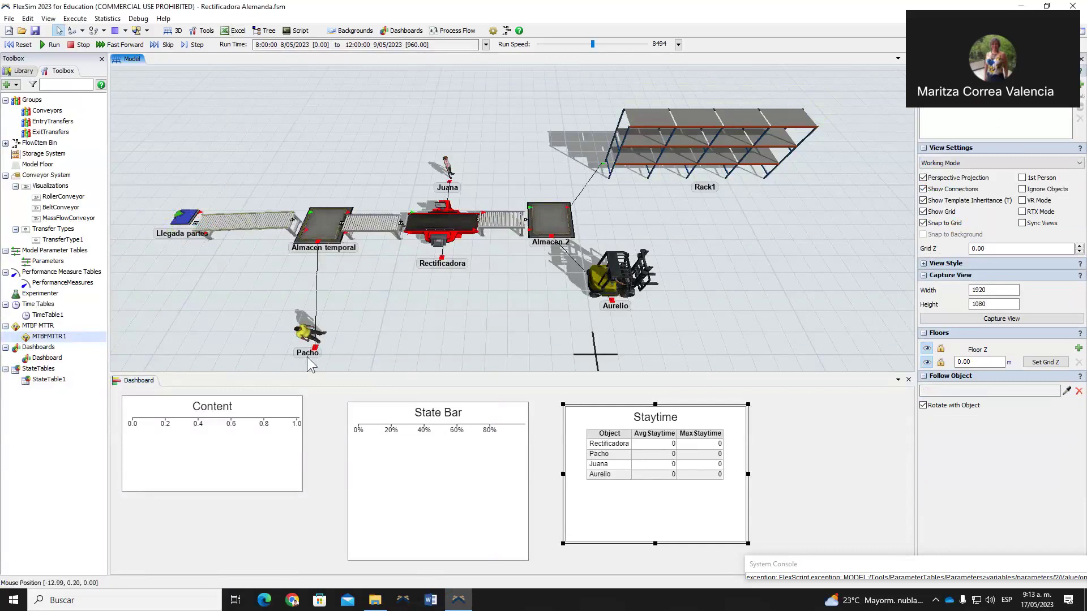
pyautogui.click(314, 222)
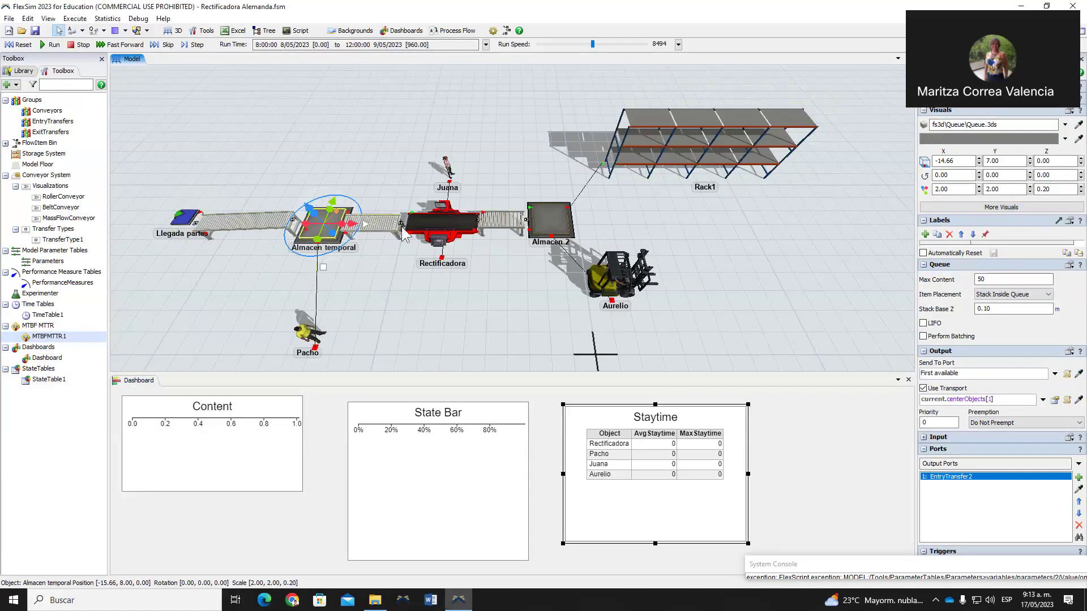
# Enable the use of 1 operator for the Rectificadora's process time and review Almacen 2's transport settings.
pyautogui.click(450, 238)
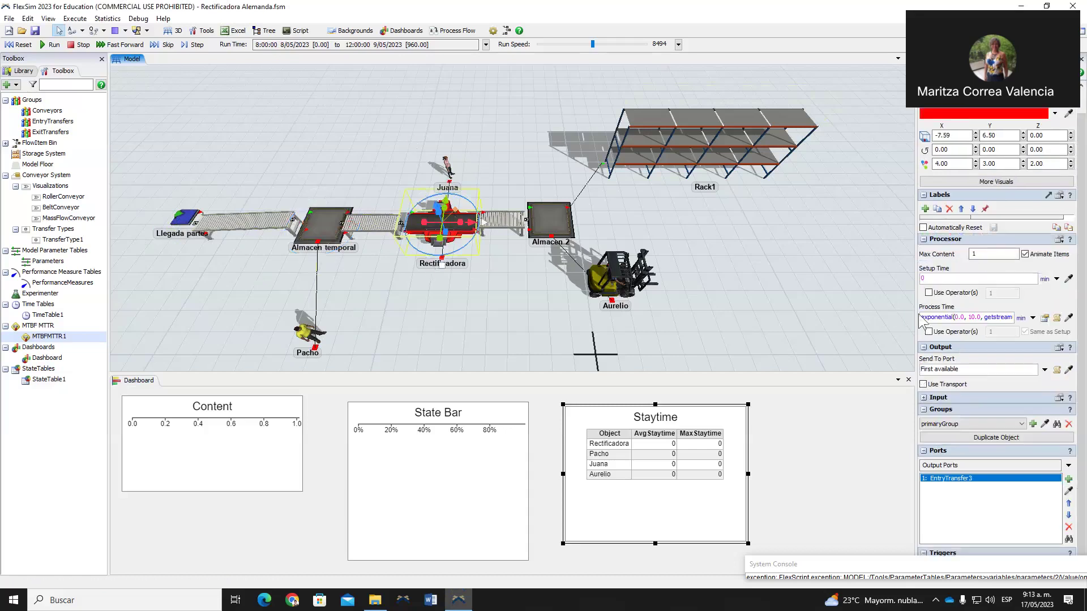
pyautogui.scroll(1, 928, 338)
pyautogui.click(929, 358)
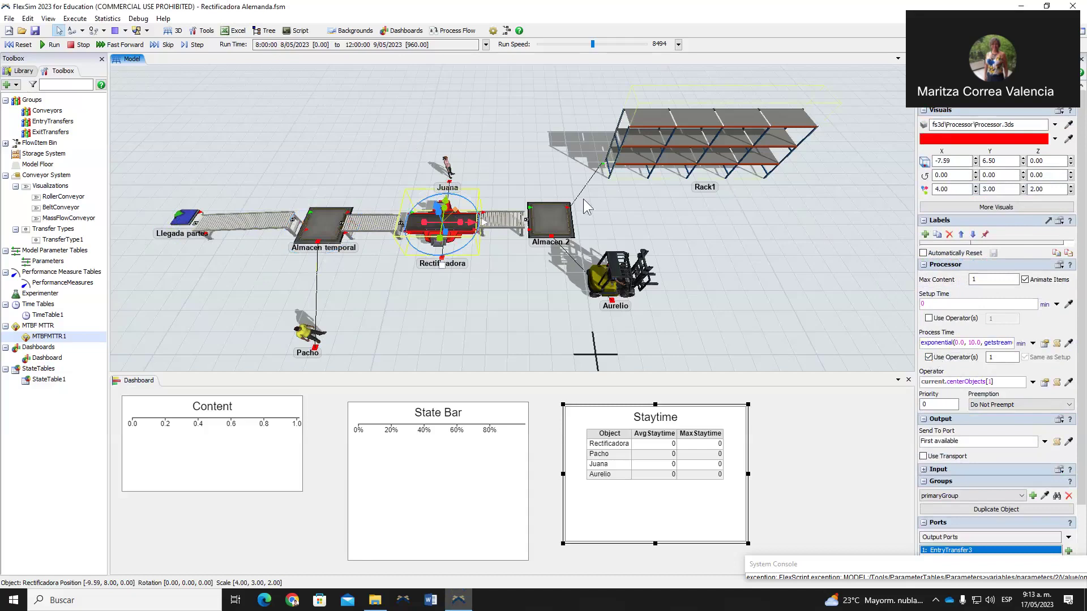
pyautogui.click(549, 214)
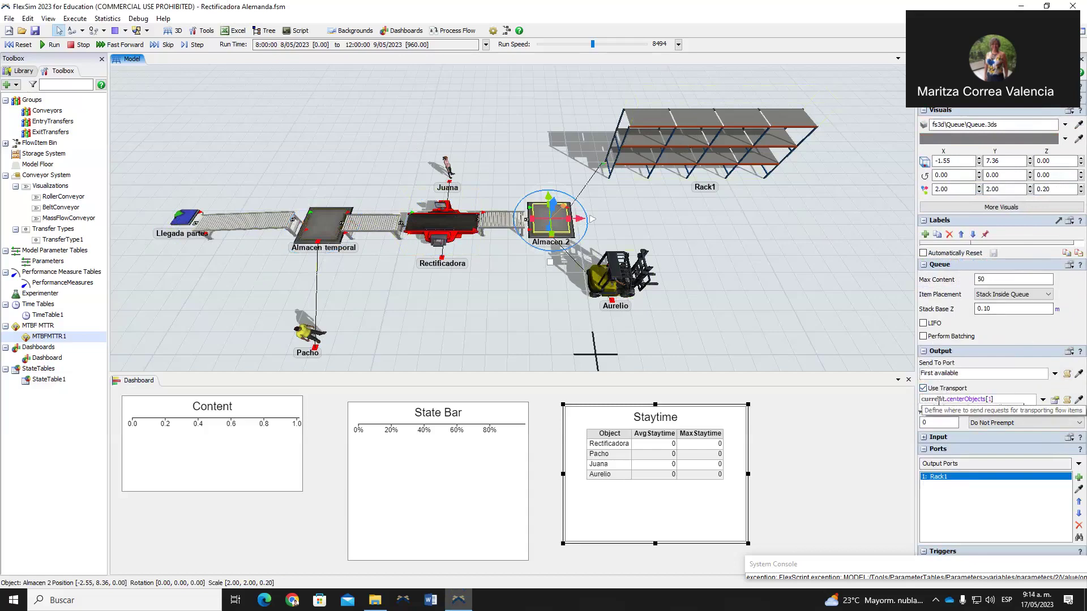
pyautogui.click(782, 265)
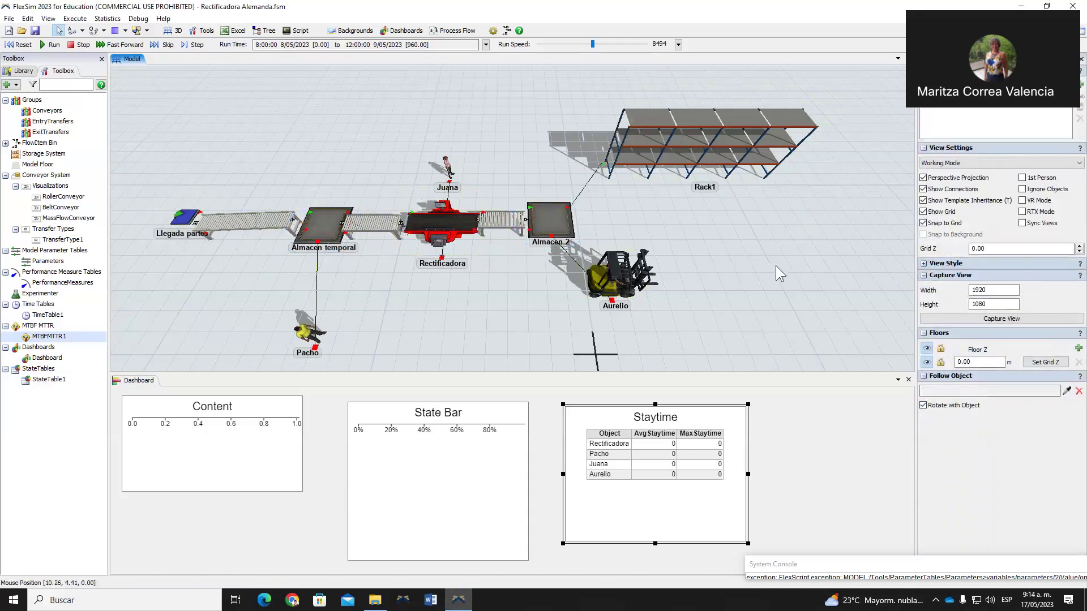
# Run the simulation to the configured stop time.
pyautogui.click(110, 18)
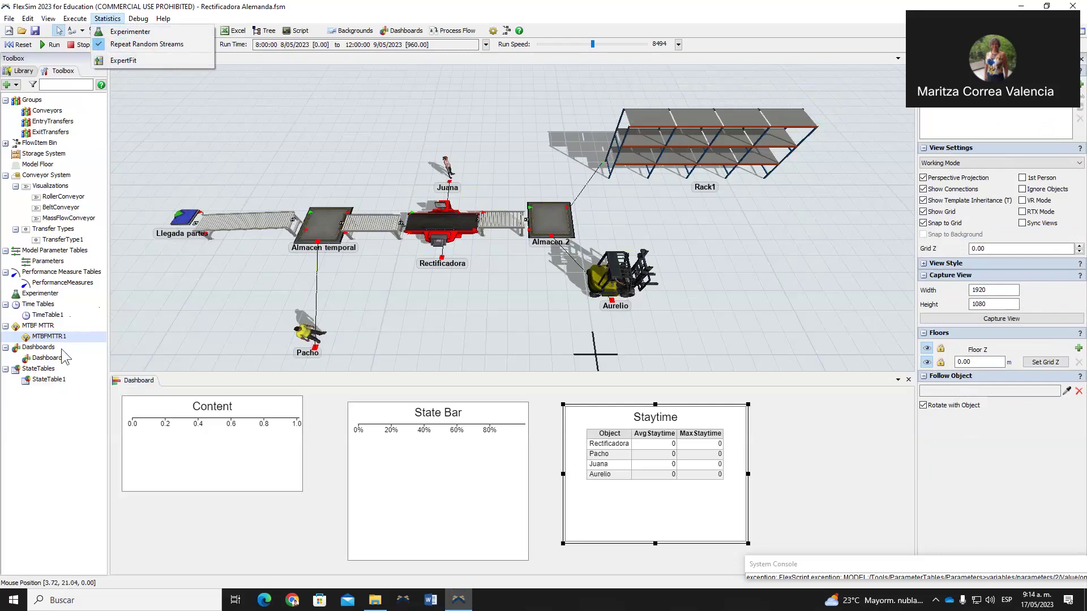
pyautogui.click(66, 284)
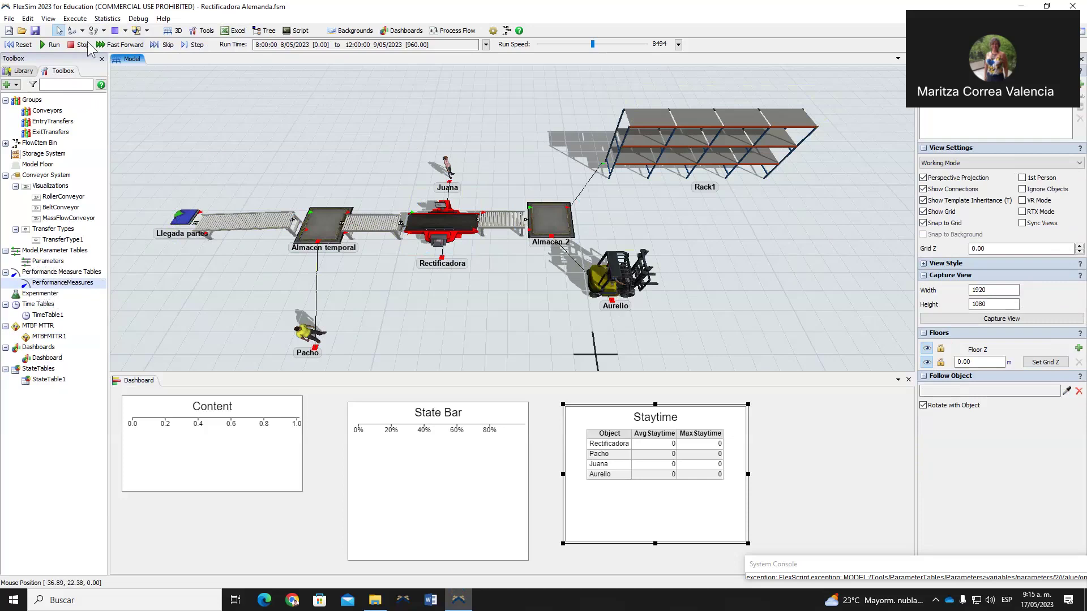
pyautogui.click(50, 48)
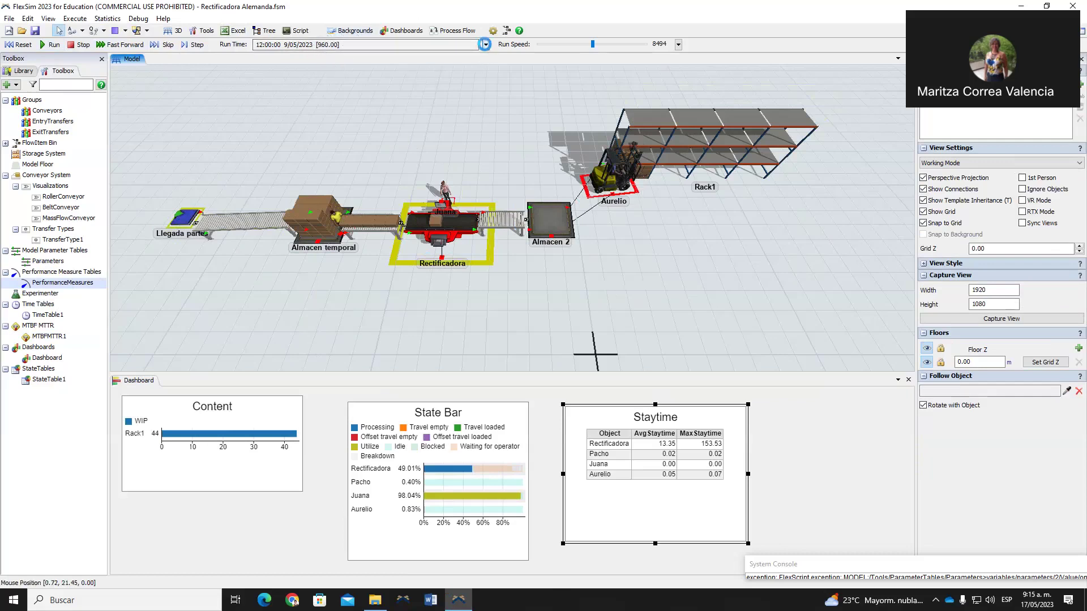
# Set the simulation's stop time to 6:00:00 p.m. on 8/05/2023.
pyautogui.click(486, 45)
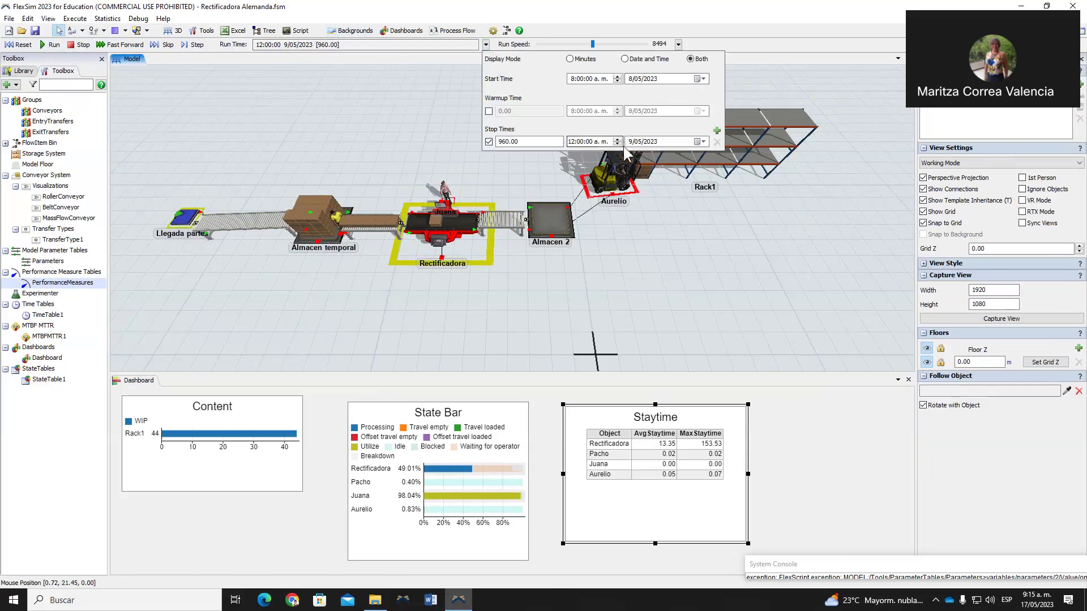
pyautogui.click(700, 142)
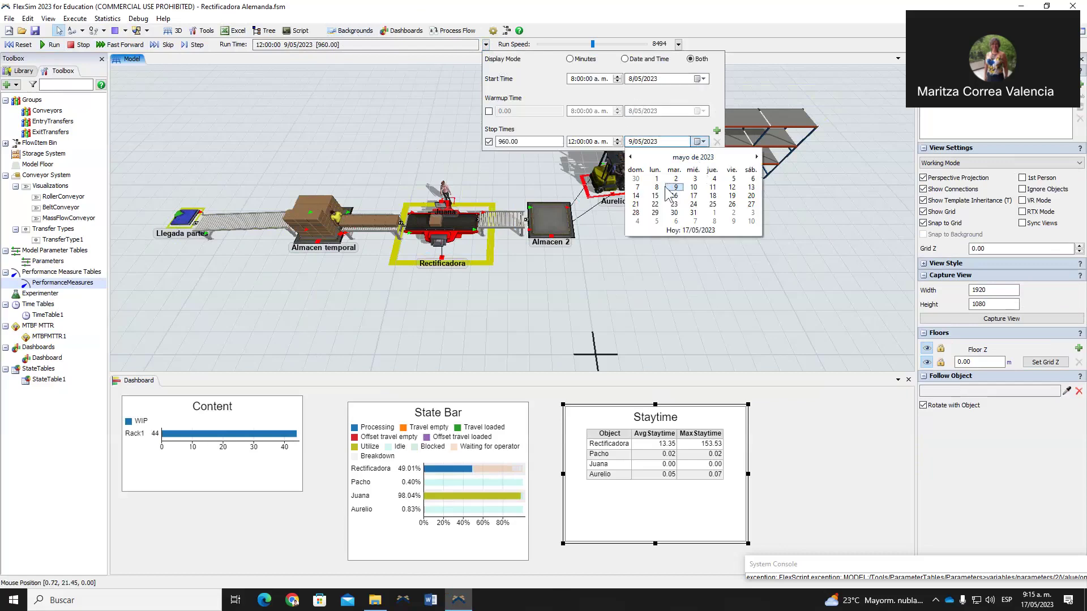
pyautogui.click(657, 187)
pyautogui.click(618, 139)
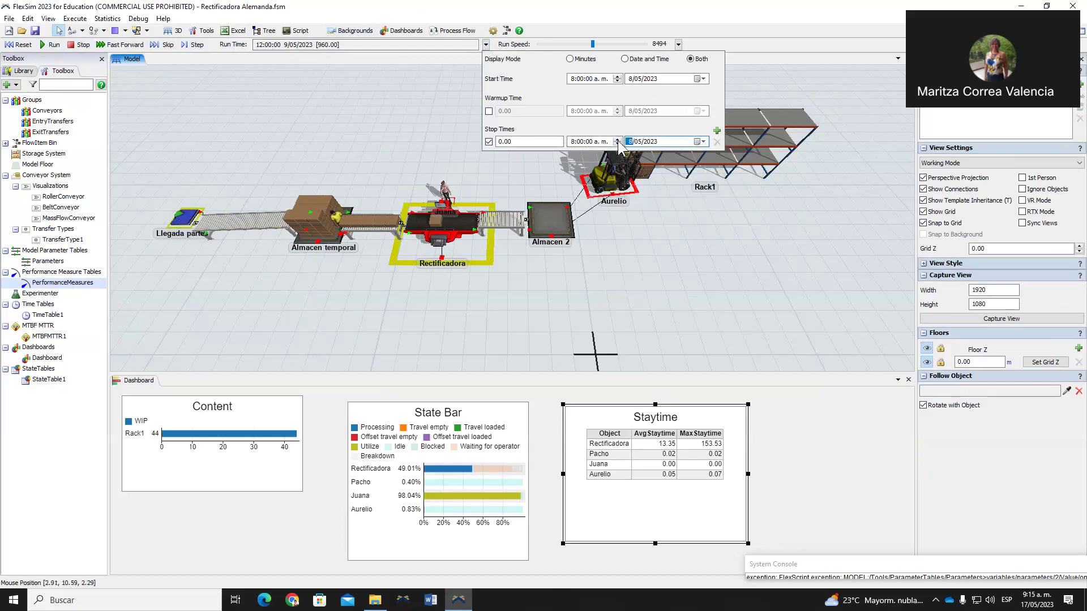
pyautogui.click(617, 140)
pyautogui.click(618, 140)
pyautogui.click(617, 139)
pyautogui.click(618, 137)
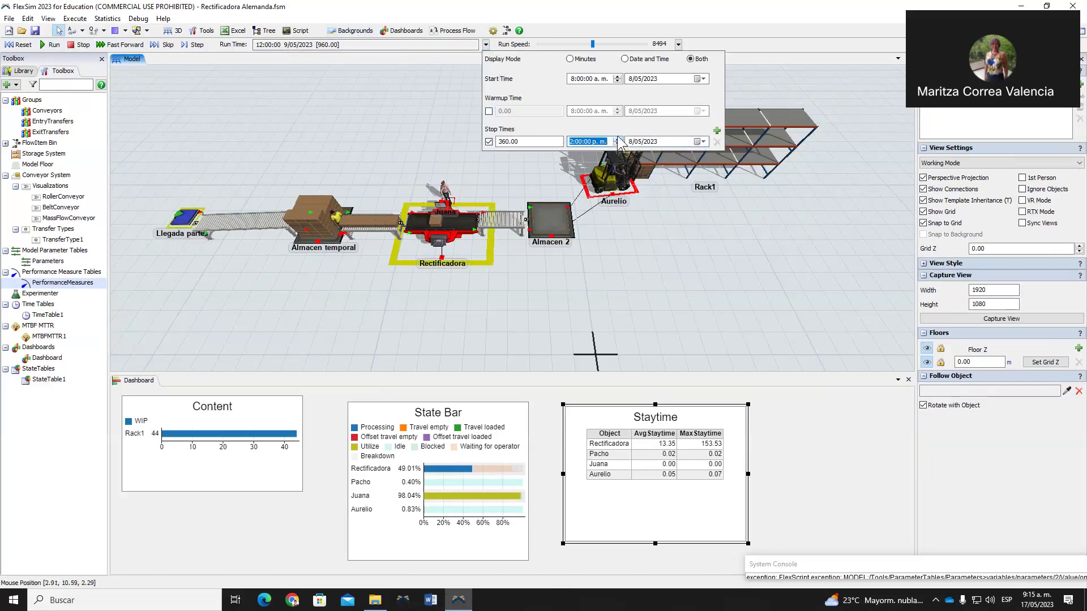
pyautogui.click(617, 139)
pyautogui.click(617, 139)
pyautogui.click(618, 138)
pyautogui.click(618, 138)
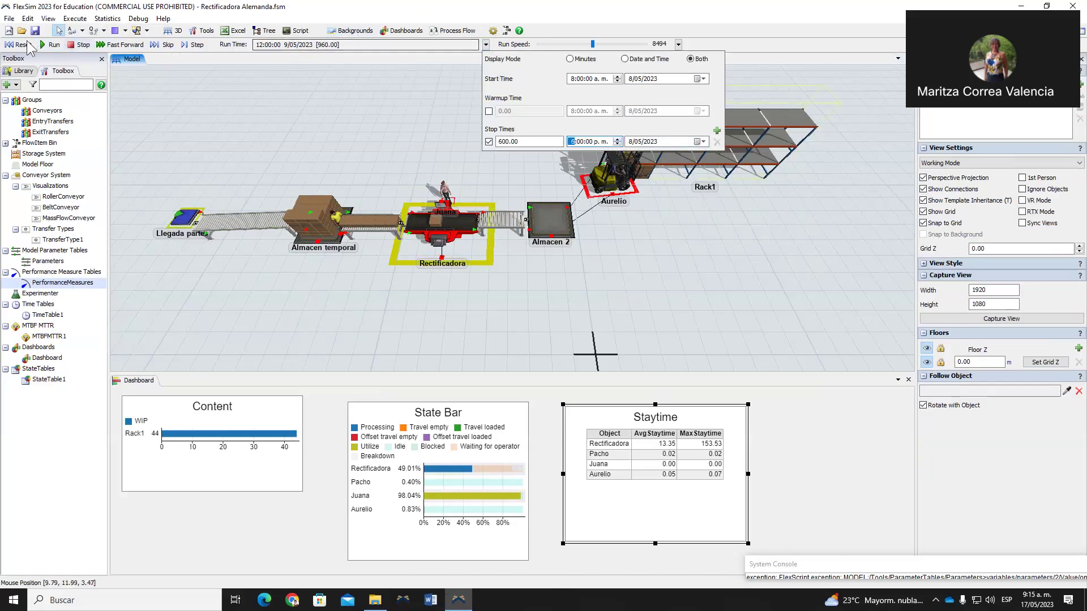
# Reset the model and run it to the new stop time.
pyautogui.click(37, 46)
pyautogui.click(21, 44)
pyautogui.click(51, 44)
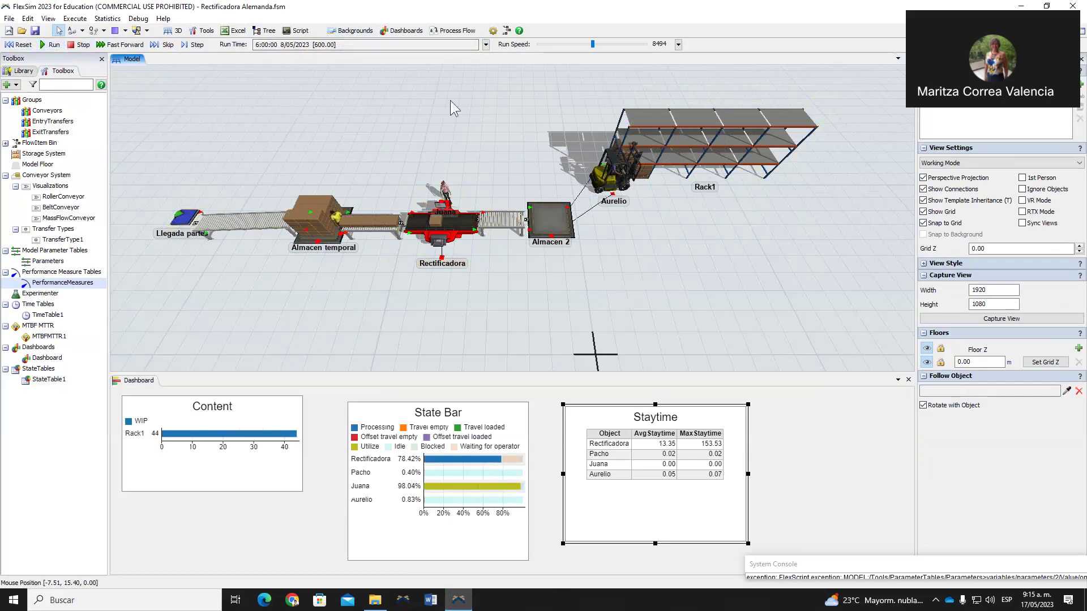
# Review the units and time and date formats in the model settings.
pyautogui.click(28, 19)
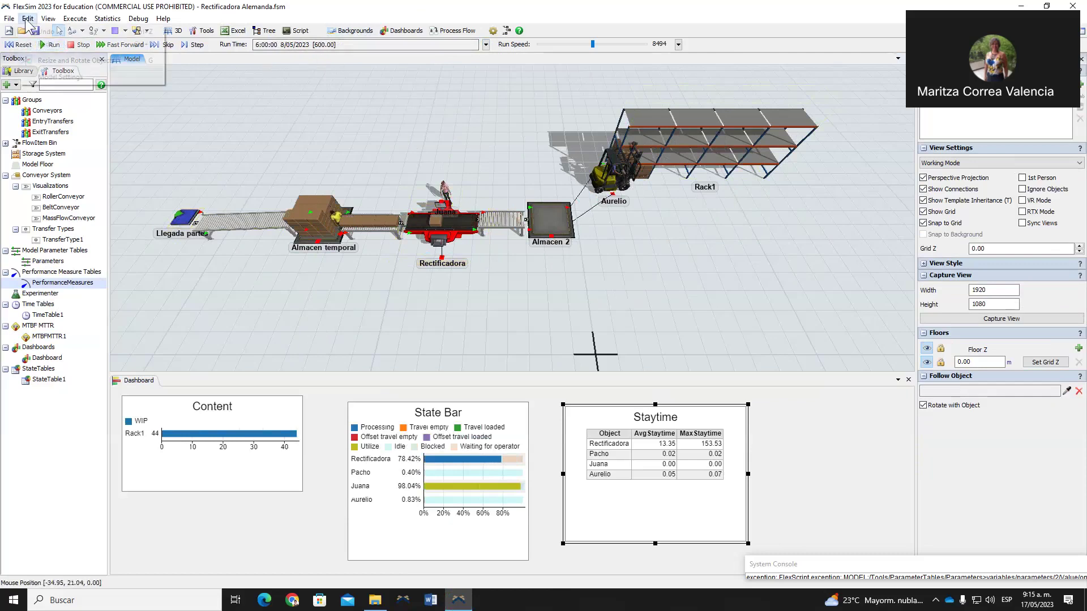
pyautogui.click(63, 77)
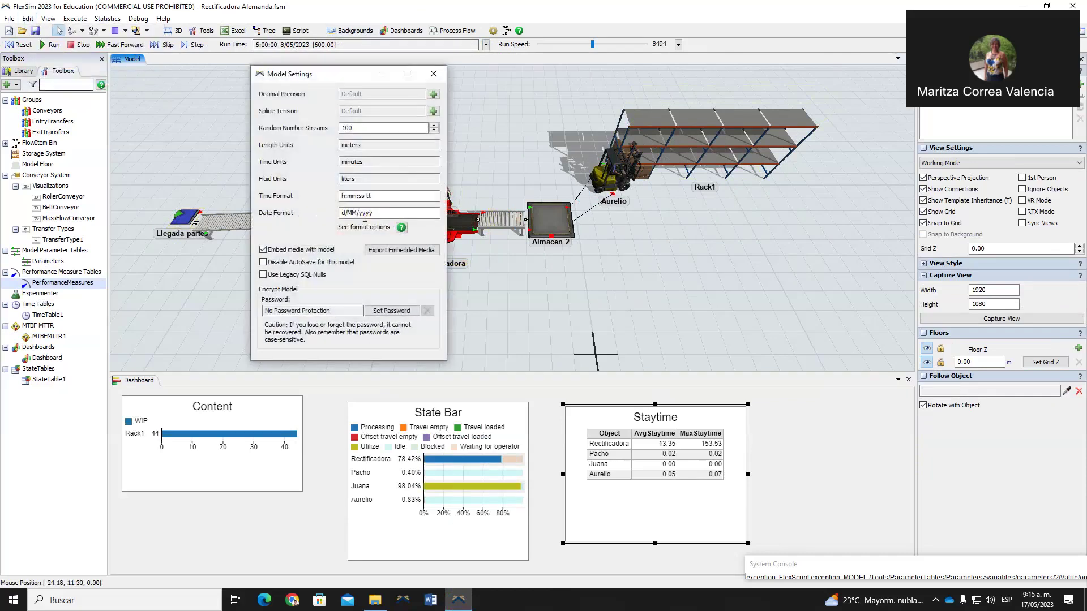
pyautogui.click(434, 74)
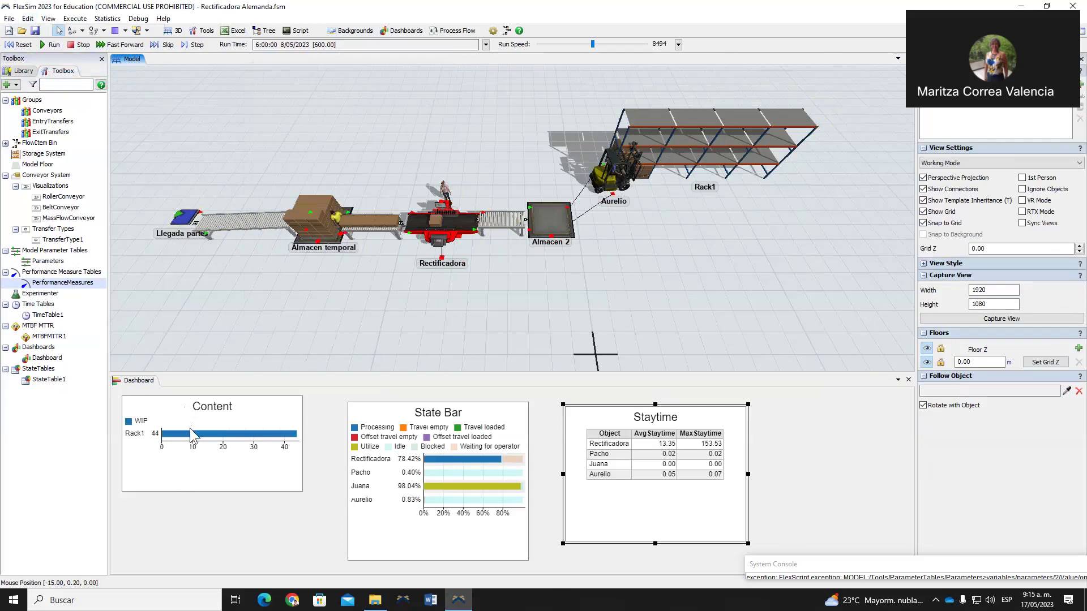
# Examine Rack1's throughput and content statistics, the Content chart and the State Bar chart.
pyautogui.click(705, 146)
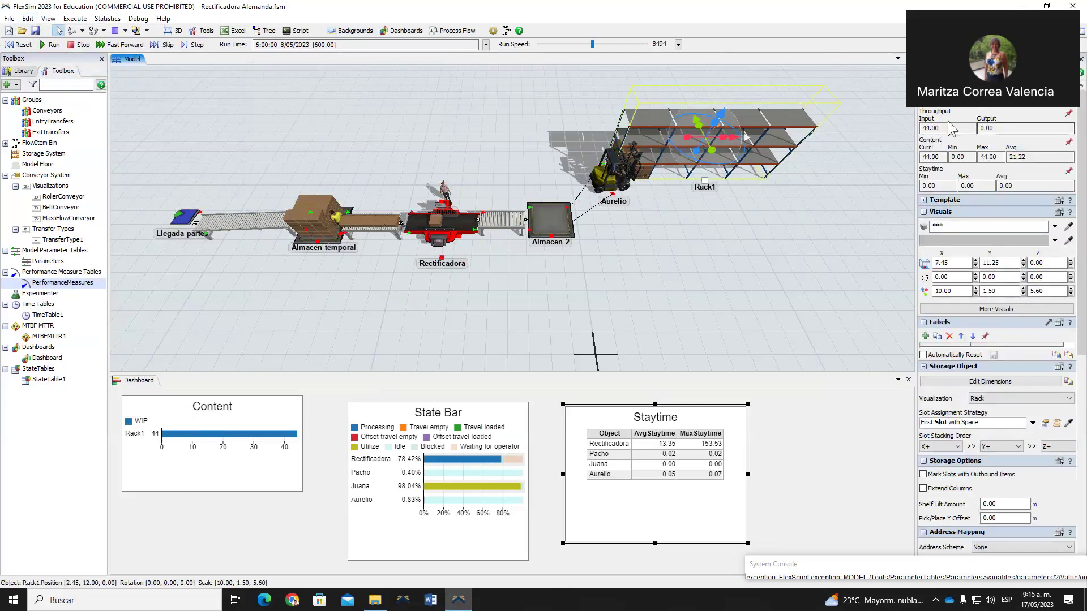
pyautogui.click(288, 420)
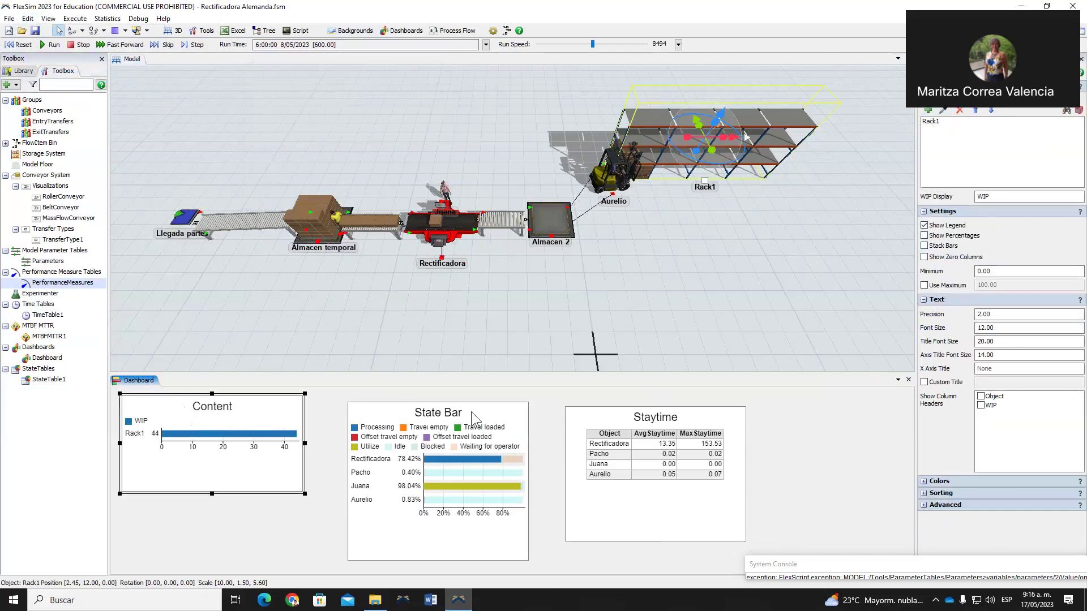
pyautogui.moveTo(451, 469)
pyautogui.moveTo(454, 493)
# Add one performance measure to the PerformanceMeasures table and name it "Cajas en Rack".
pyautogui.doubleClick(68, 284)
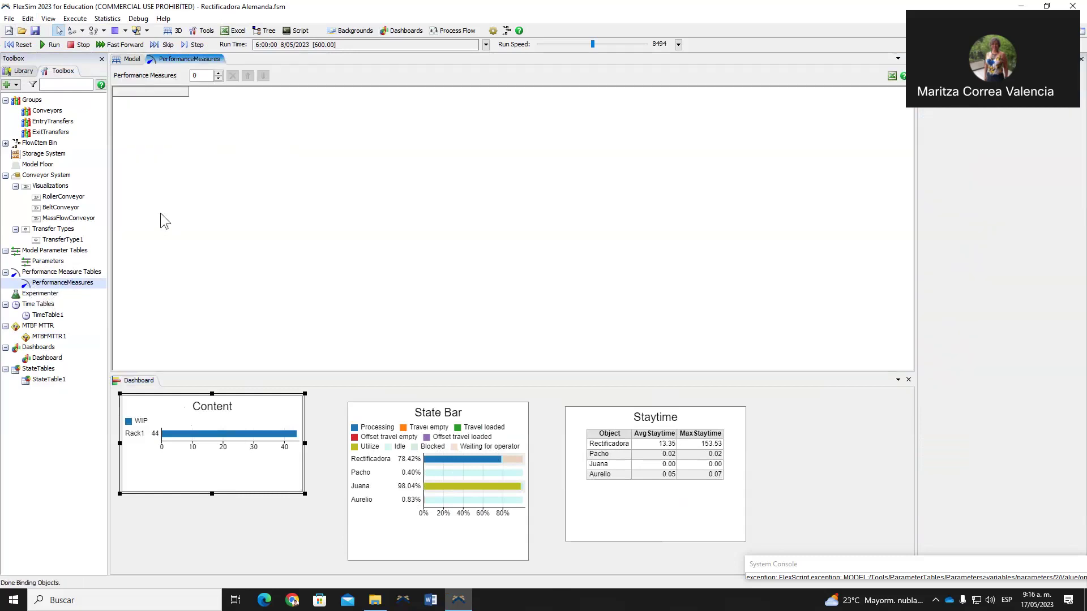
pyautogui.click(218, 73)
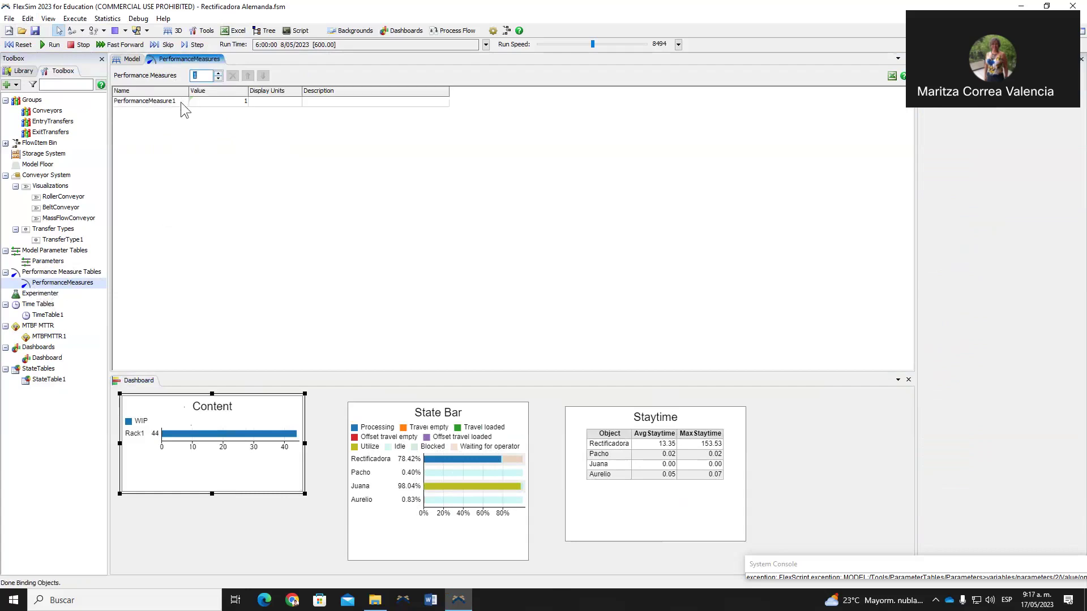
pyautogui.doubleClick(182, 102)
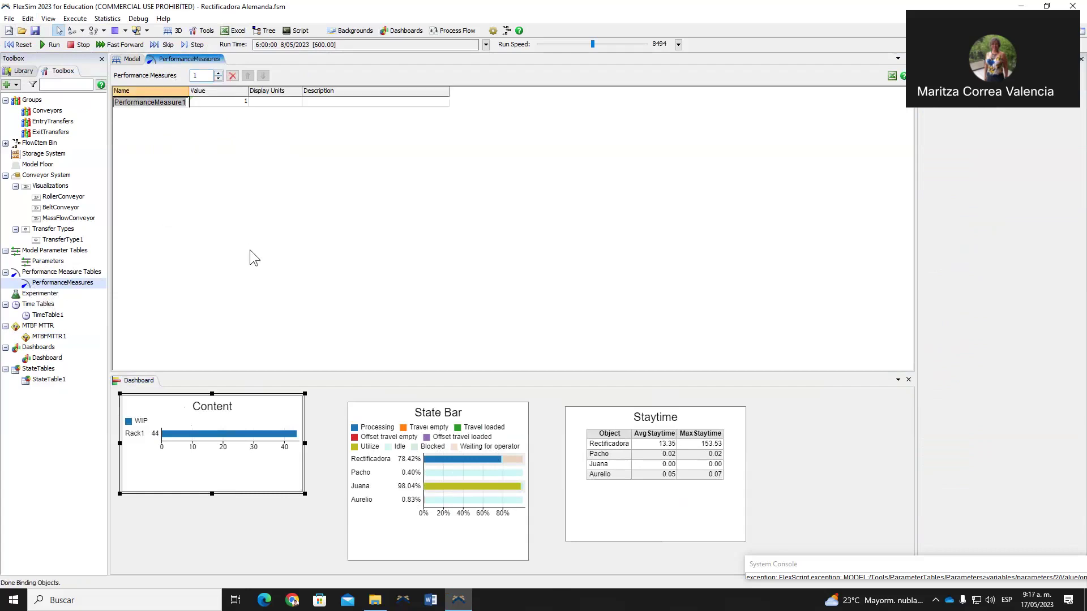
pyautogui.write('Caa')
pyautogui.write('jas en')
pyautogui.write(' Rack')
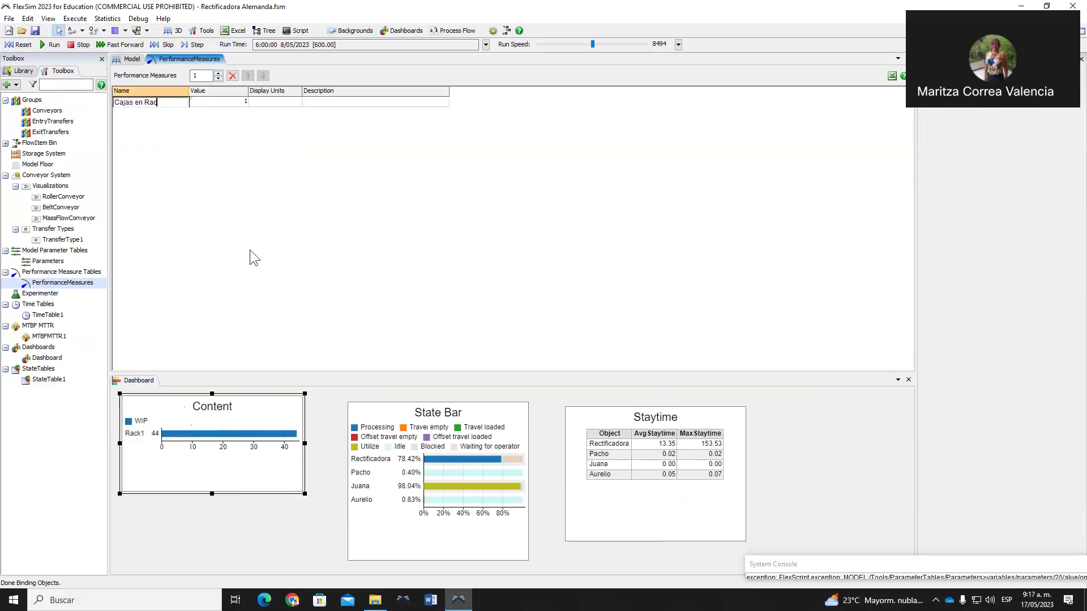
pyautogui.press('Return')
# Link the value of Cajas en Rack to Rack1's average content statistic and check the chosen statistic.
pyautogui.click(217, 100)
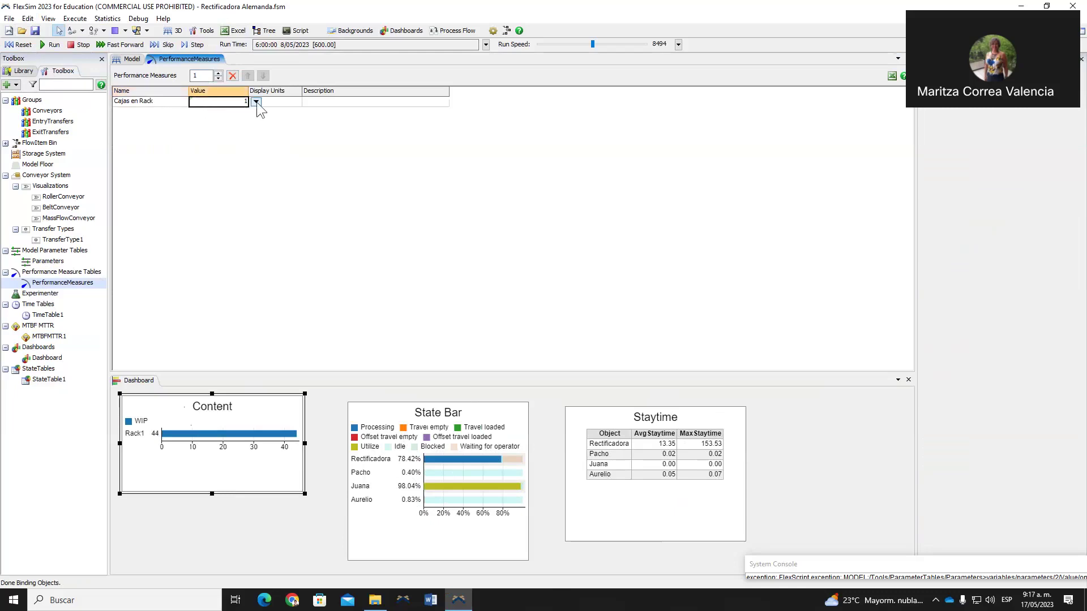
pyautogui.click(256, 102)
pyautogui.click(382, 118)
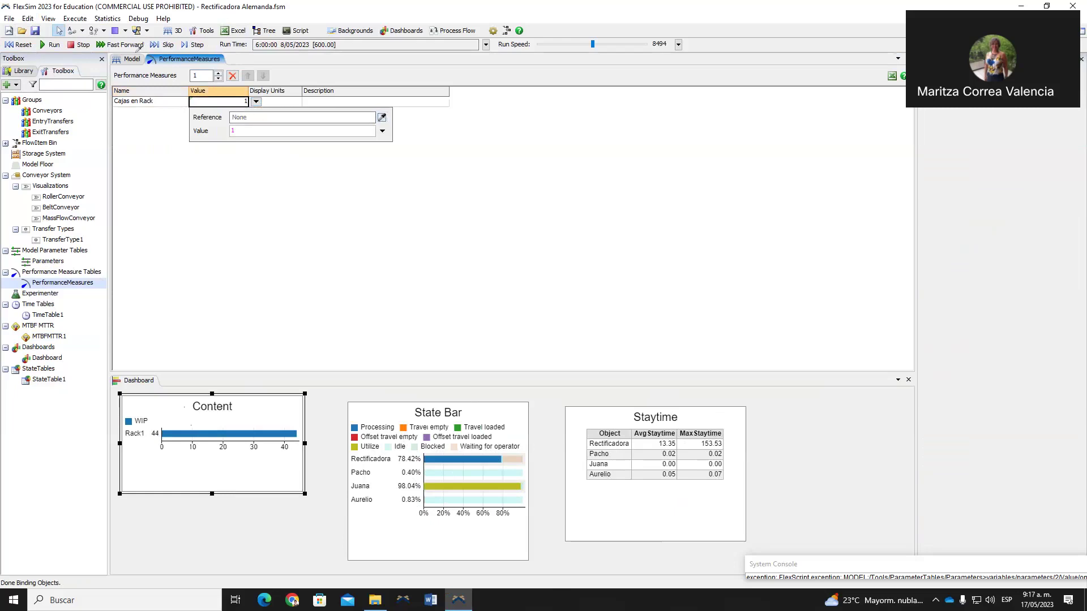
pyautogui.click(134, 57)
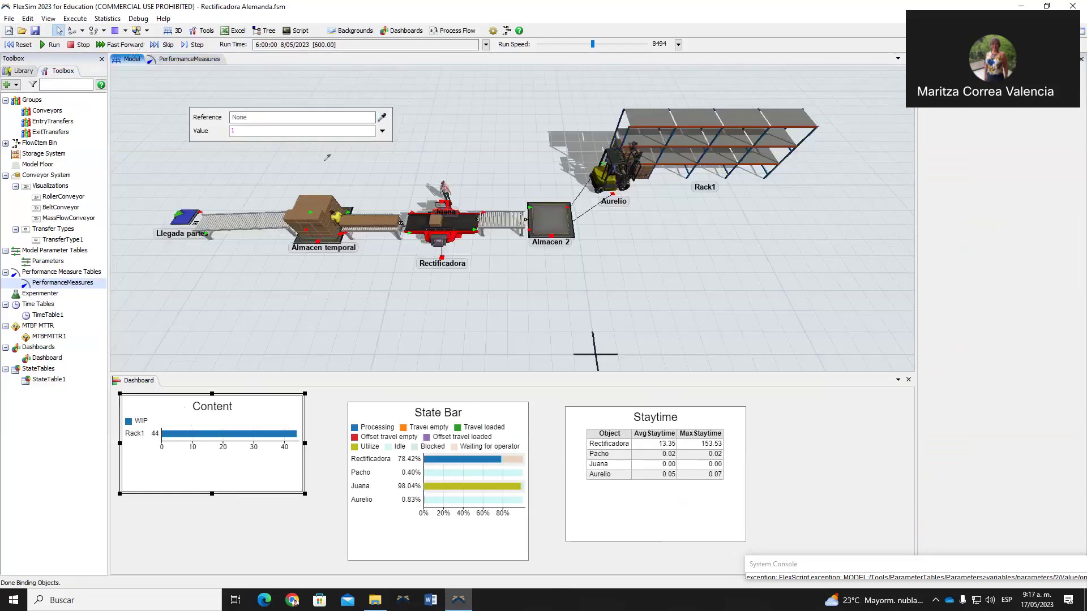
pyautogui.click(732, 122)
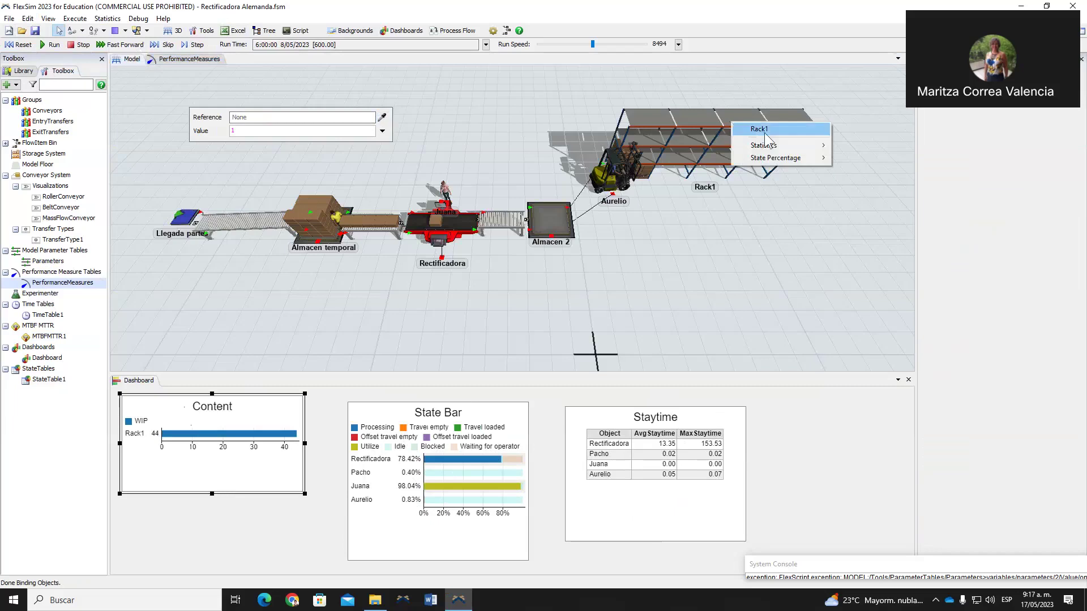
pyautogui.moveTo(813, 147)
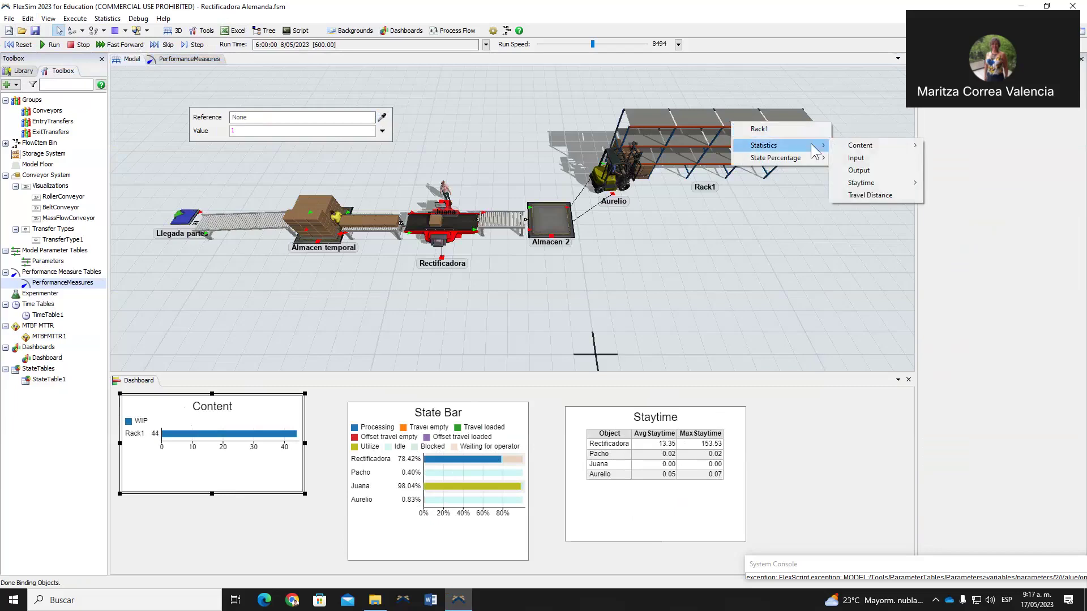
pyautogui.moveTo(891, 156)
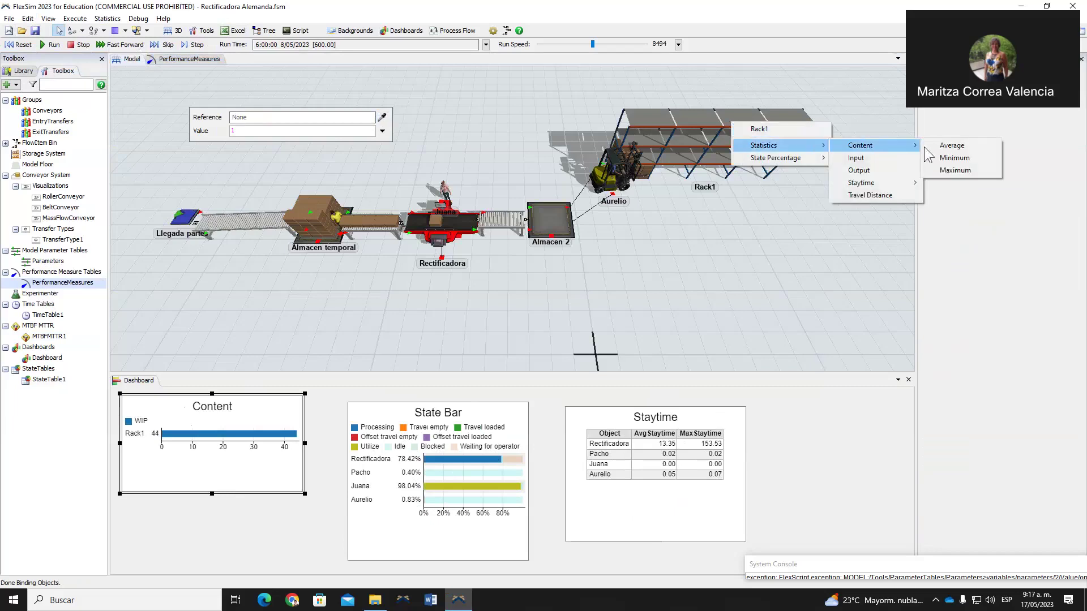
pyautogui.click(960, 146)
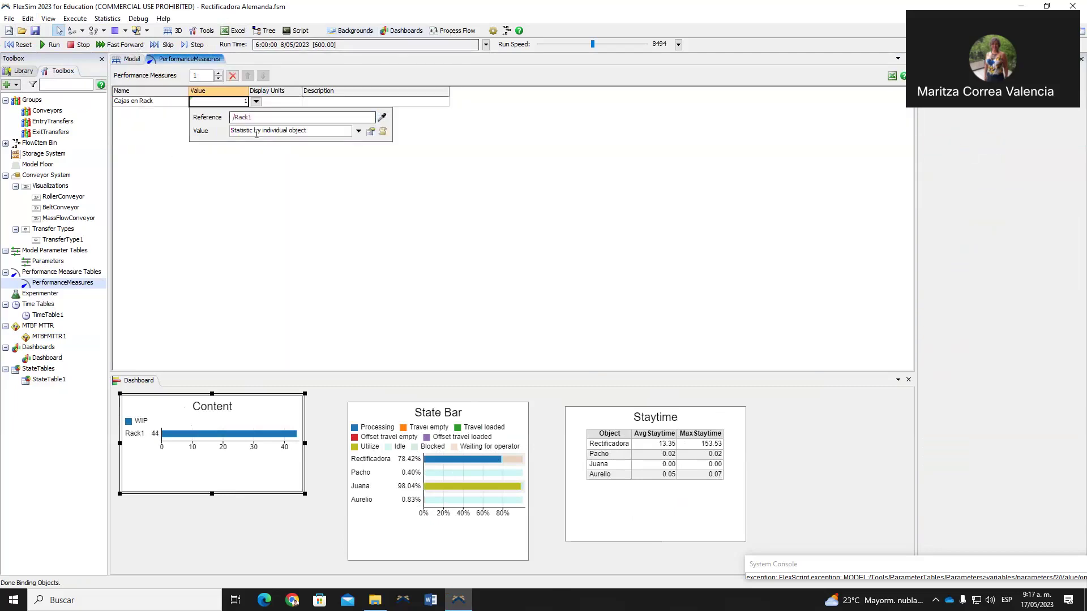
pyautogui.click(371, 133)
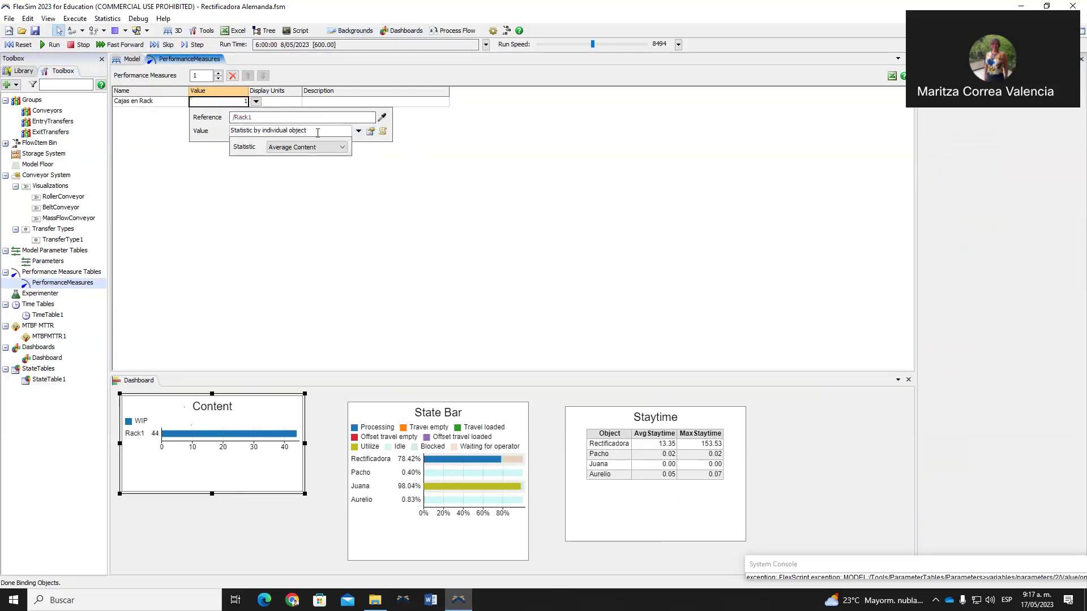
# Set the display units of Cajas en Rack to "Cajas".
pyautogui.click(287, 100)
pyautogui.doubleClick(283, 100)
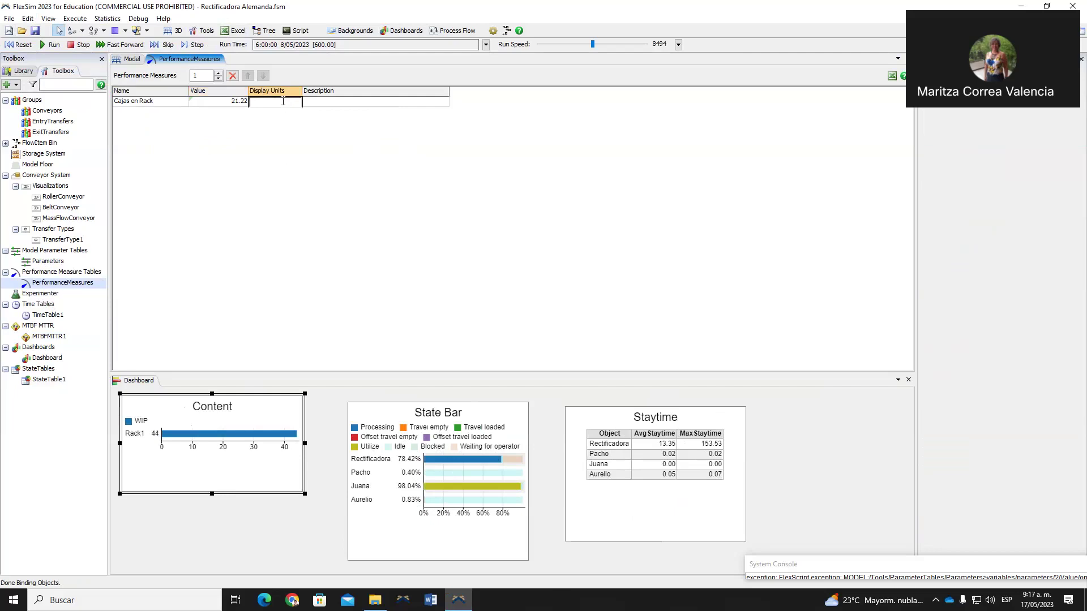
pyautogui.write('Cajas')
# Change the statistic behind the Cajas en Rack value to Rack1's Input.
pyautogui.click(230, 106)
pyautogui.click(256, 102)
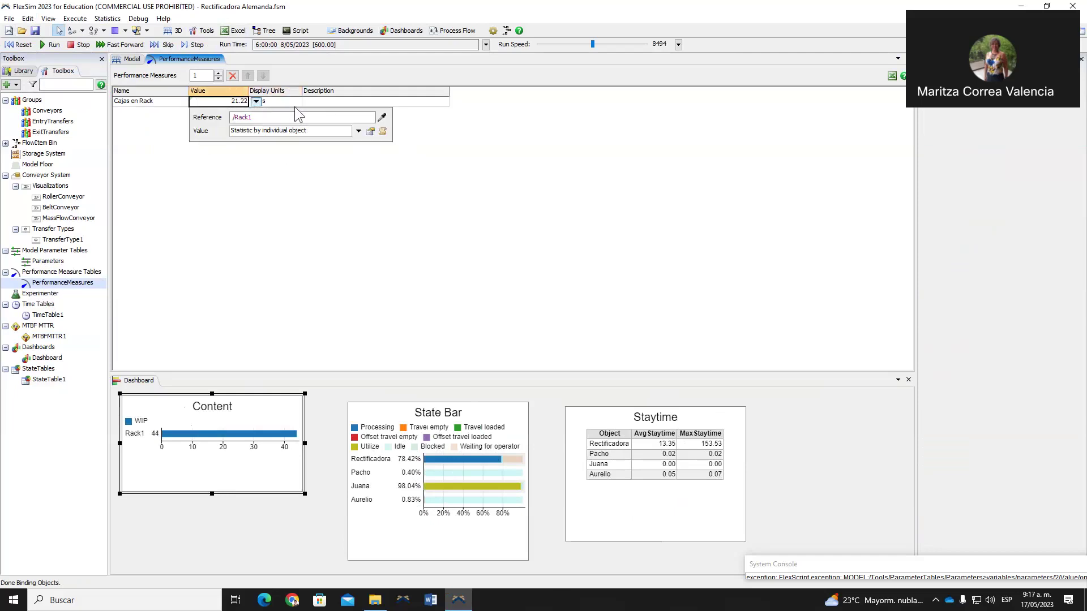
pyautogui.click(358, 131)
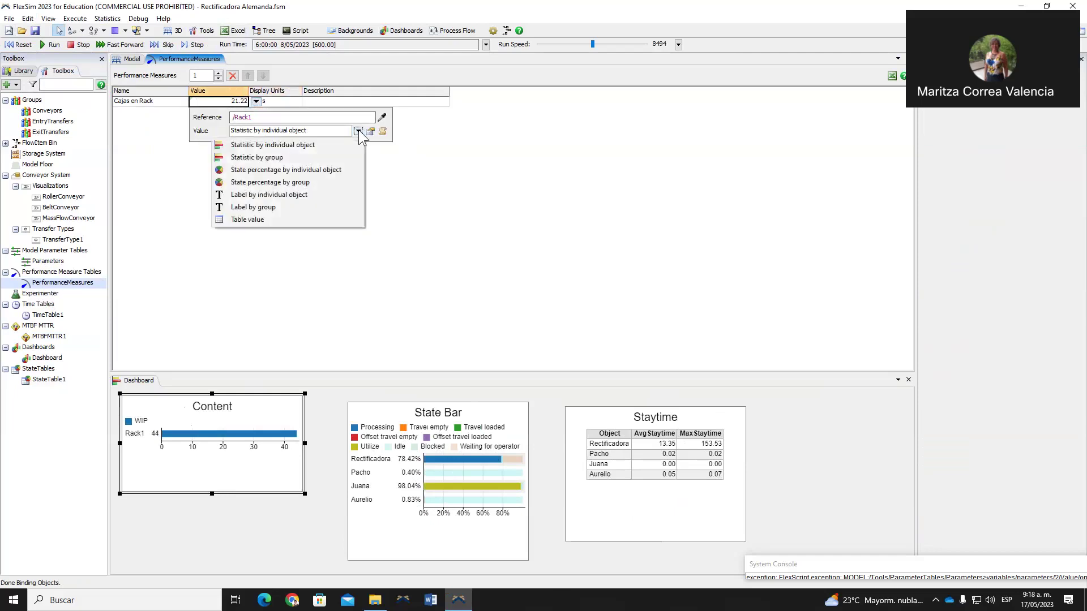
pyautogui.click(280, 145)
pyautogui.click(281, 149)
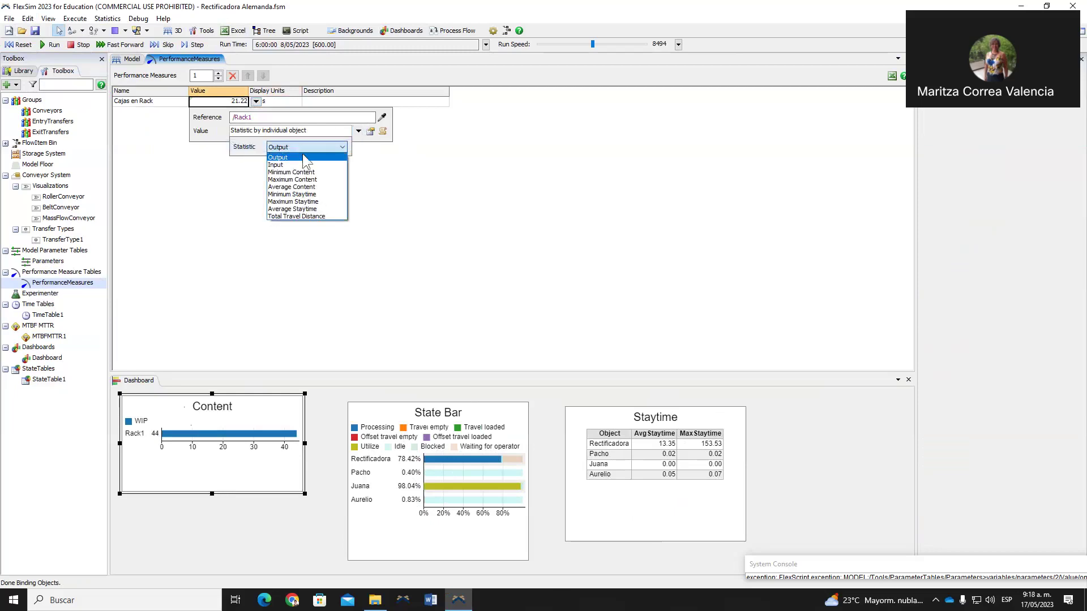
pyautogui.click(286, 164)
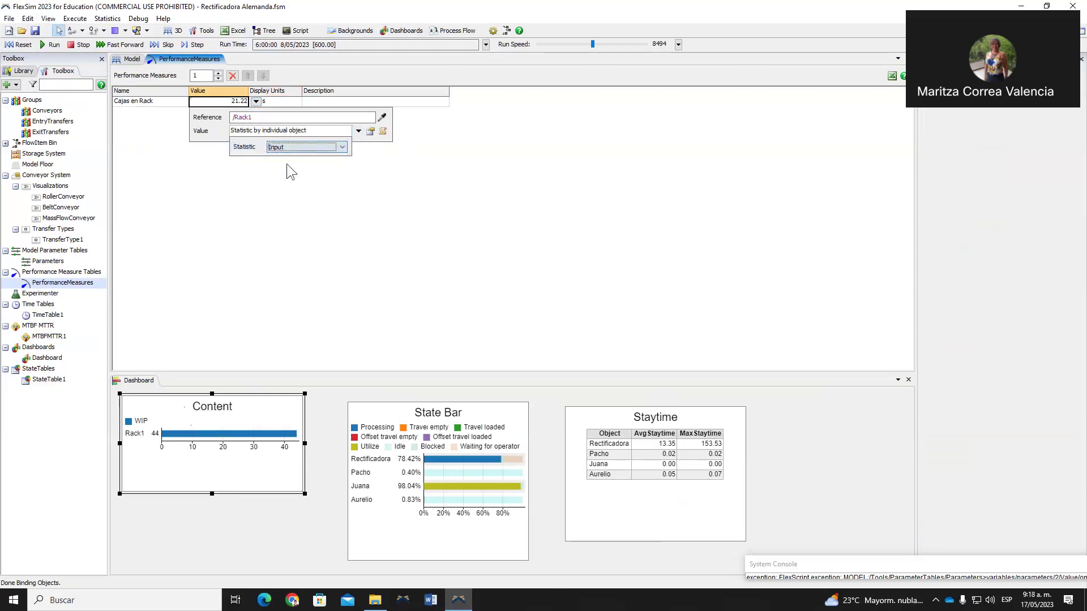
pyautogui.click(328, 203)
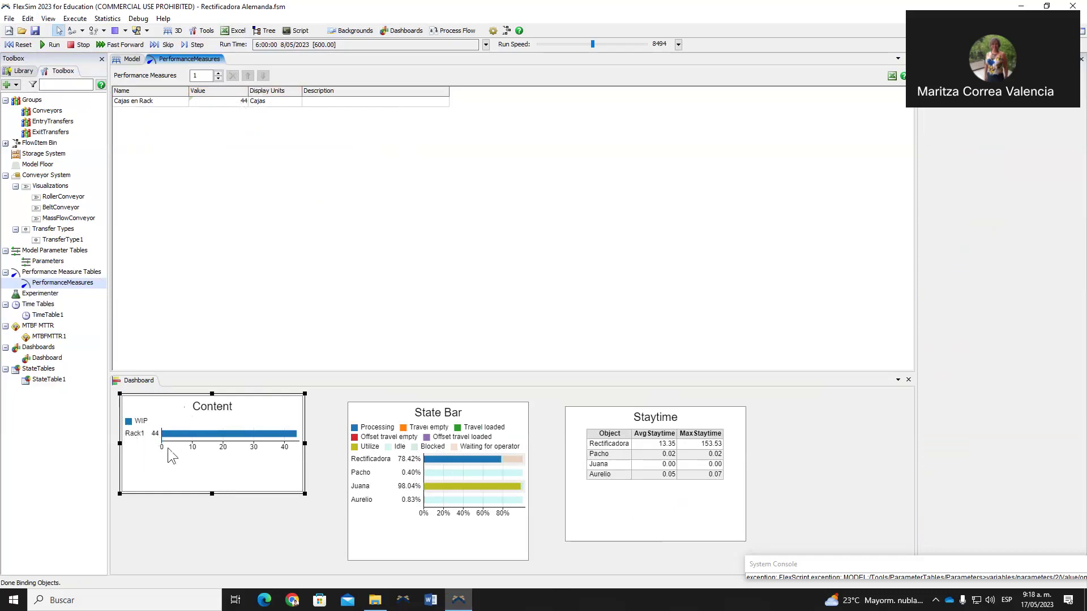
# Enter "Cajas en el rack" as the description of the Cajas en Rack measure.
pyautogui.doubleClick(342, 101)
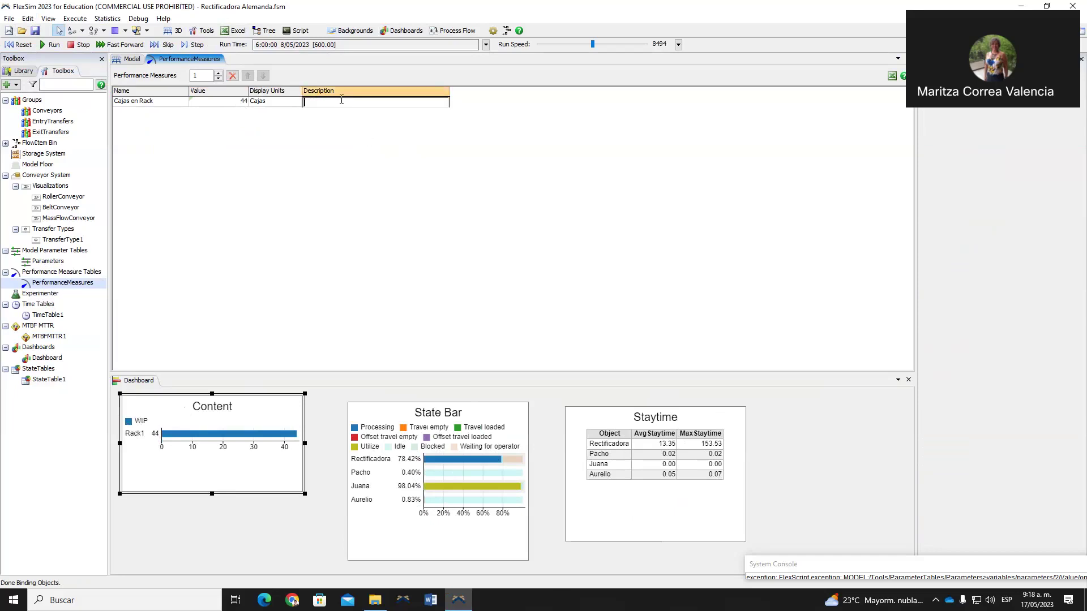
pyautogui.write('Cajas en el rack')
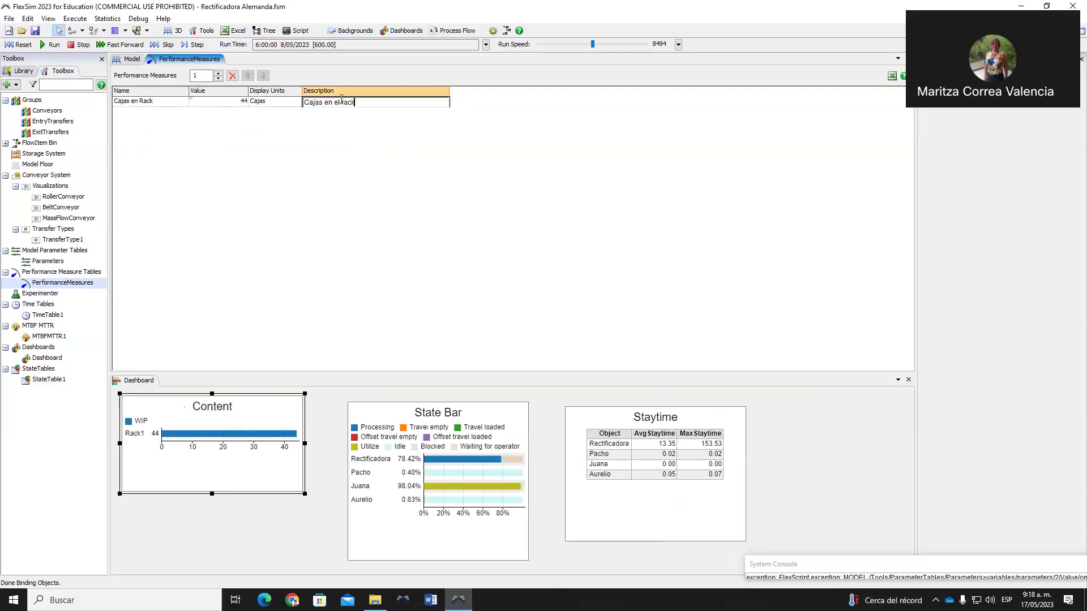
pyautogui.press('Return')
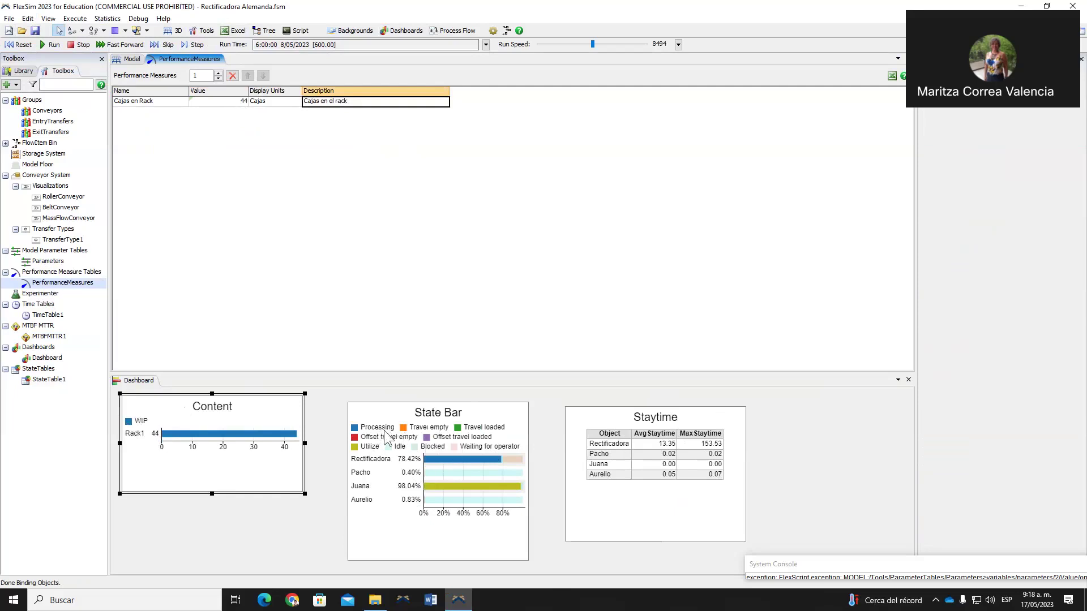
# Add a second performance measure and name it "Porcentaje Proc rectificado".
pyautogui.click(218, 73)
pyautogui.doubleClick(172, 111)
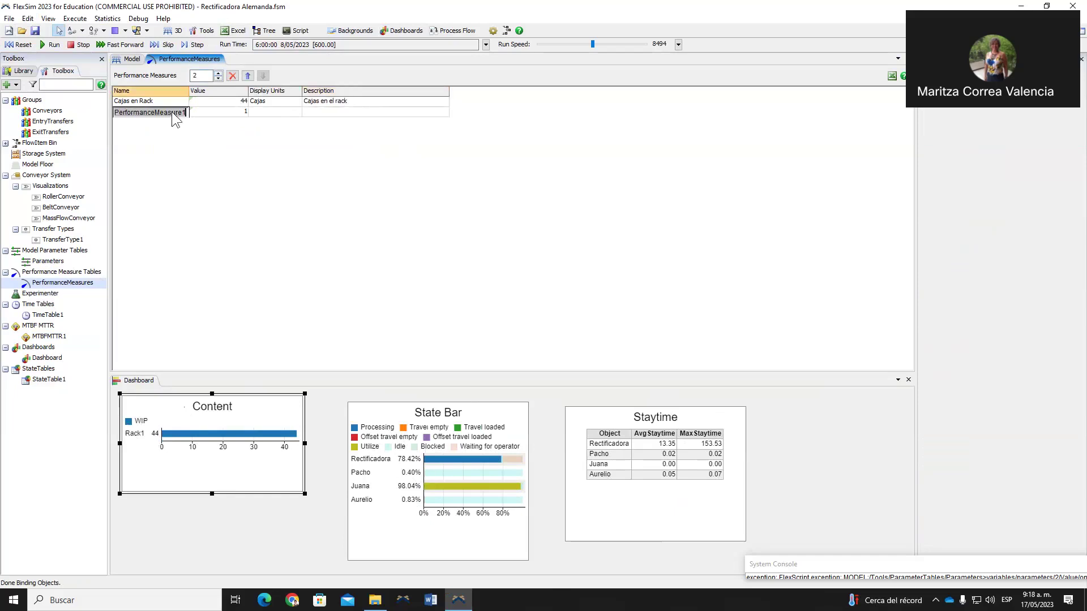
pyautogui.write('Porcetan')
pyautogui.press('BackSpace')
pyautogui.press('BackSpace')
pyautogui.press('BackSpace')
pyautogui.write('nta')
pyautogui.write('je Proc rectificado')
pyautogui.press('Return')
# Link the value of Porcentaje Proc rectificado to the Rectificadora's Processing state percentage.
pyautogui.click(223, 114)
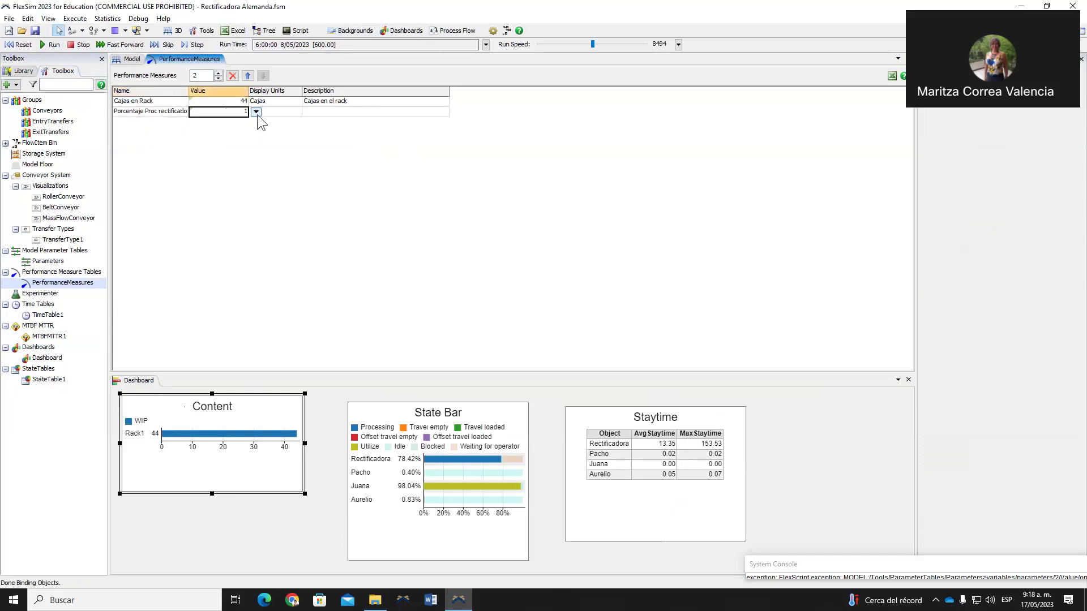
pyautogui.click(257, 113)
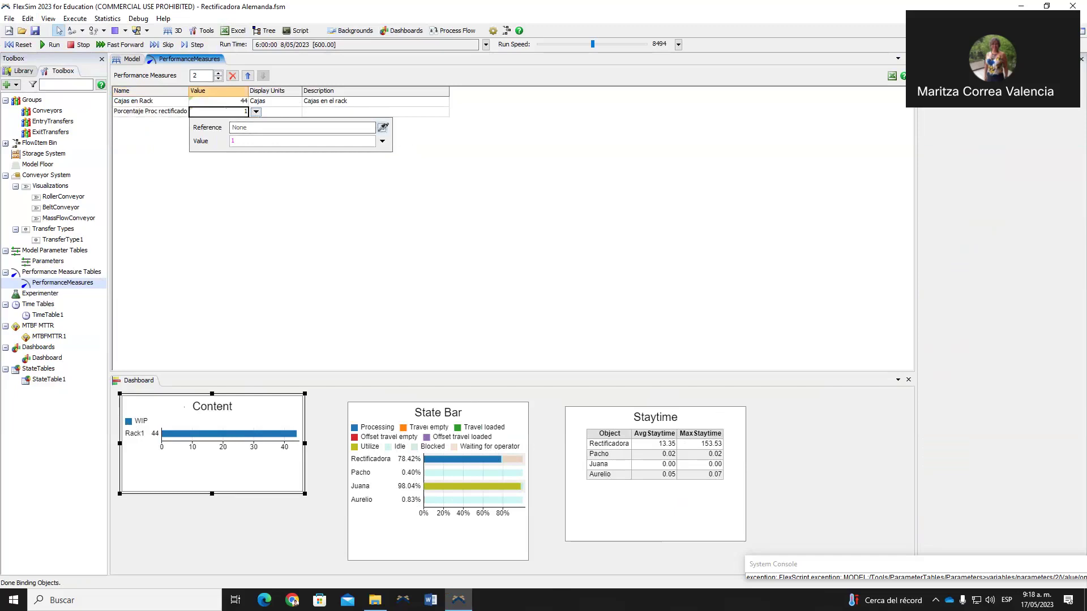
pyautogui.click(133, 59)
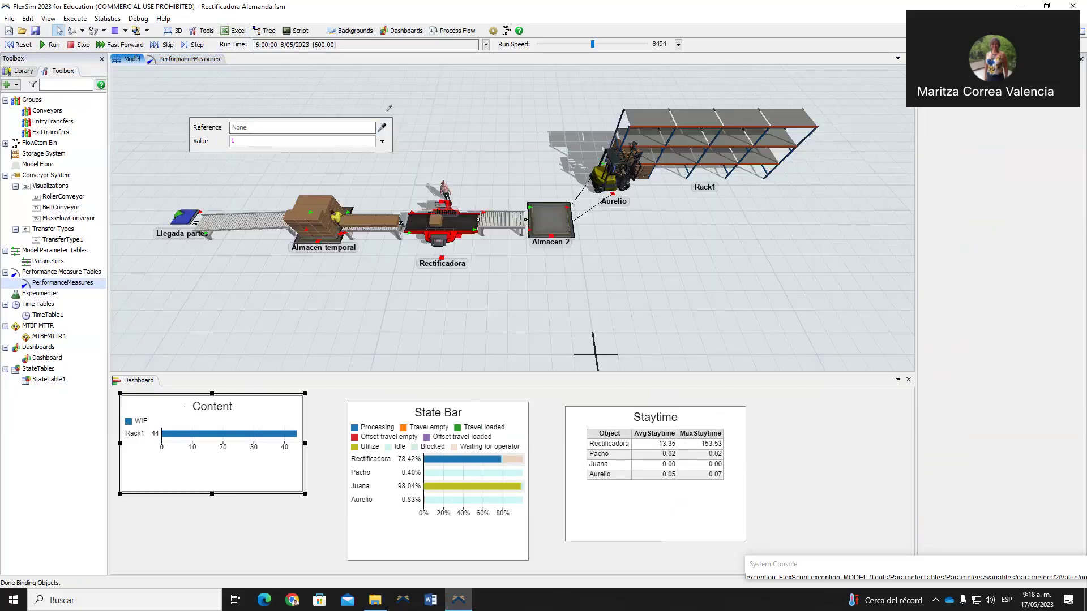
pyautogui.click(463, 222)
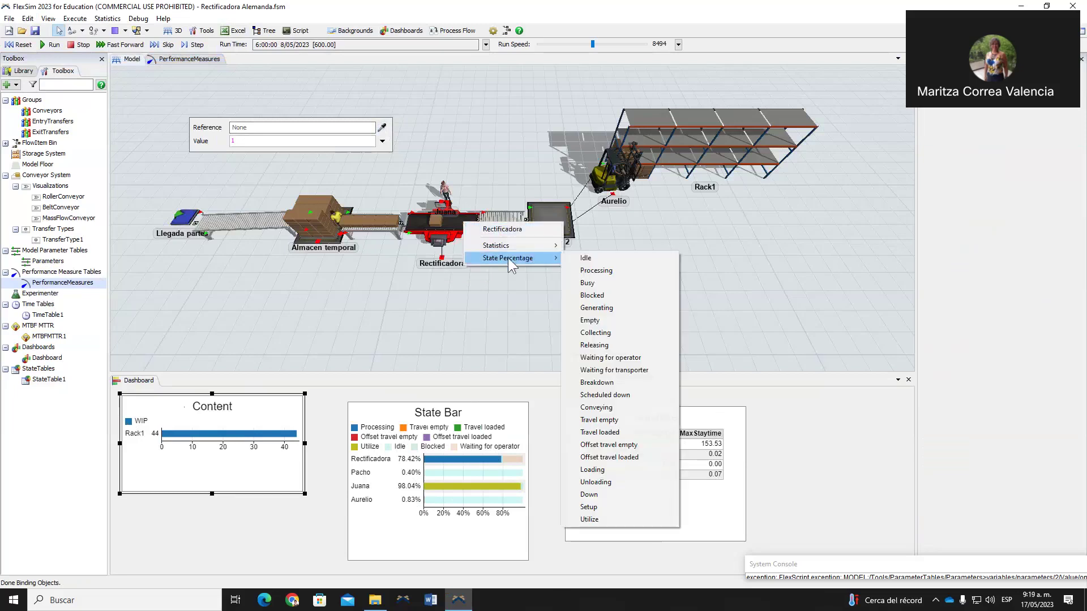
pyautogui.moveTo(506, 245)
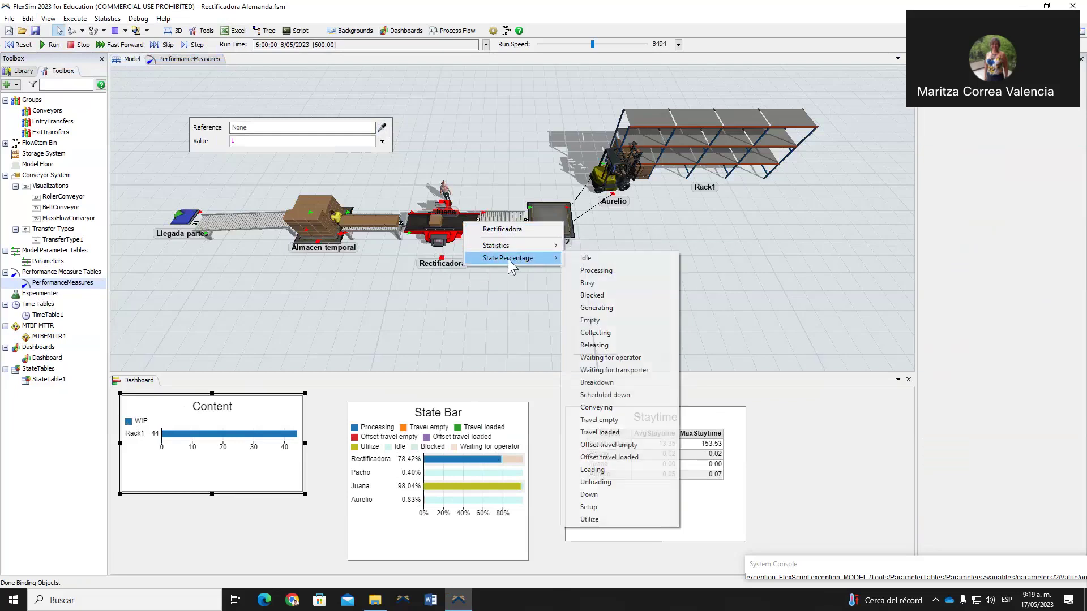
pyautogui.click(600, 272)
# Give Porcentaje Proc rectificado the display units "Porcentaje" and the description "Porcentaje de utilizacion rectificadora".
pyautogui.click(284, 114)
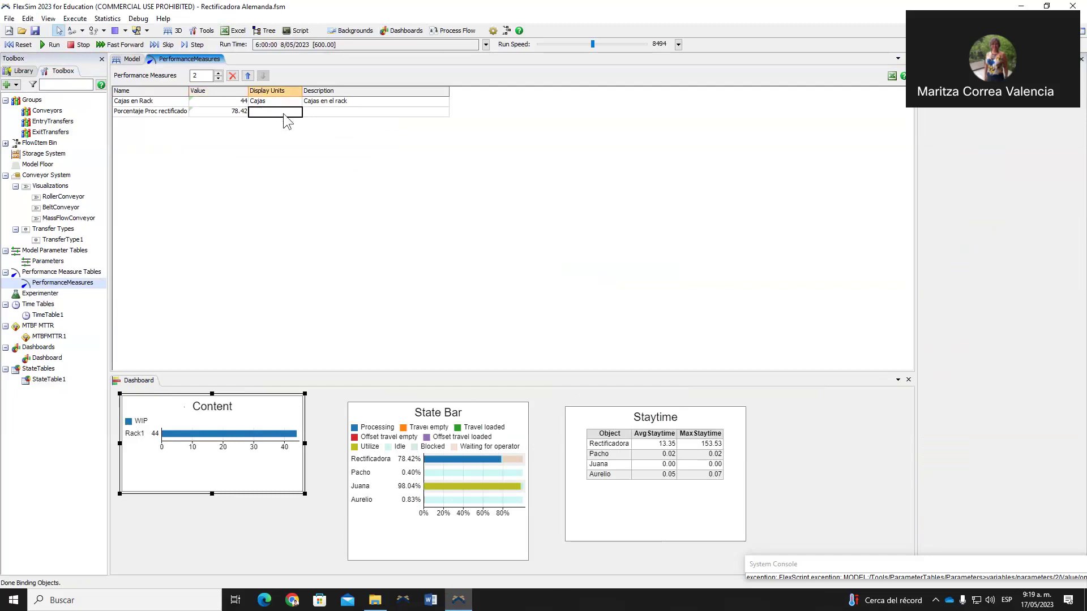
pyautogui.write('Porcentaje')
pyautogui.doubleClick(333, 112)
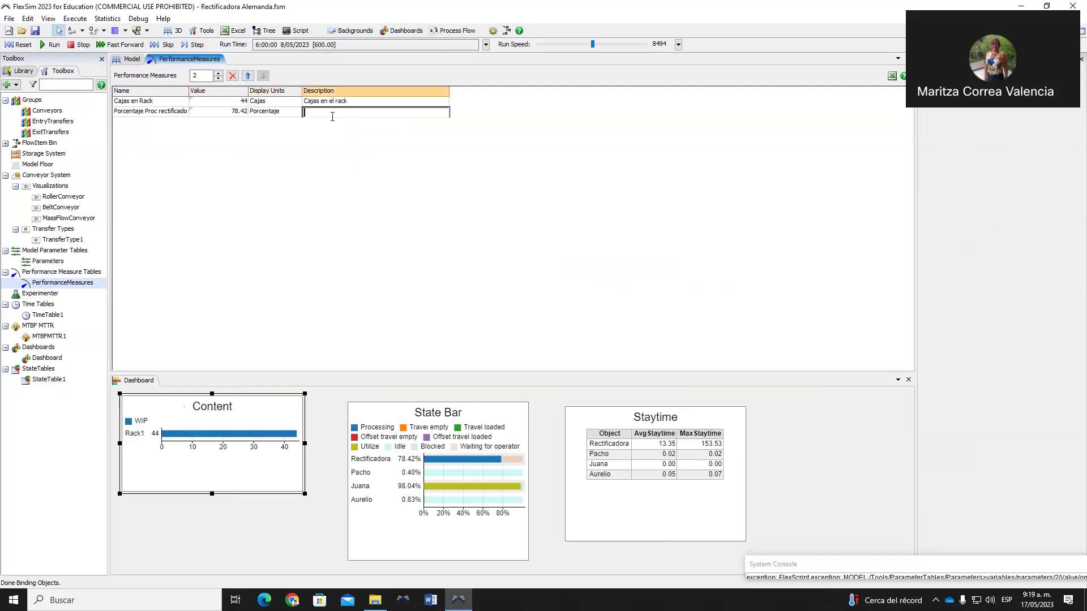
pyautogui.write('Porcentaje de utilizacion rectificadora')
pyautogui.press('Return')
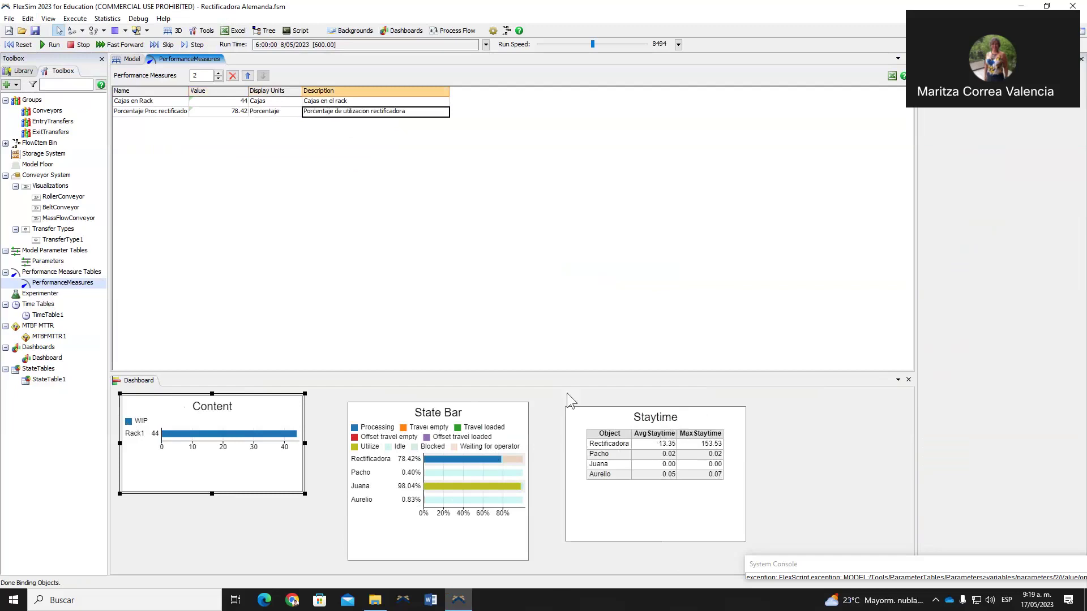
# Add a third performance measure and name it "Tiempo promedio Rectificadora".
pyautogui.click(218, 73)
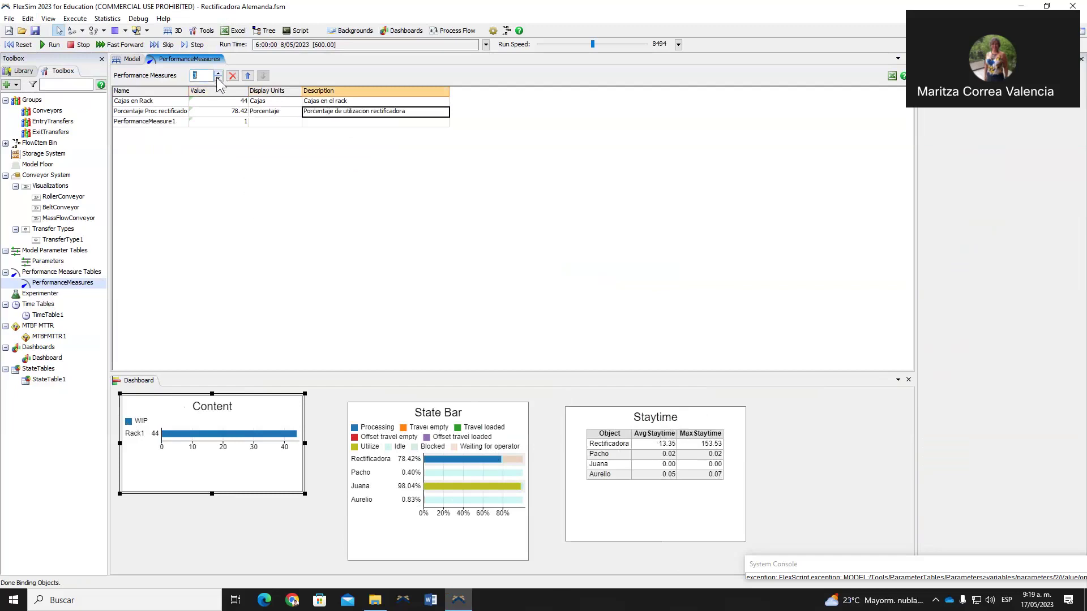
pyautogui.doubleClick(155, 124)
pyautogui.write('Tiempo prome')
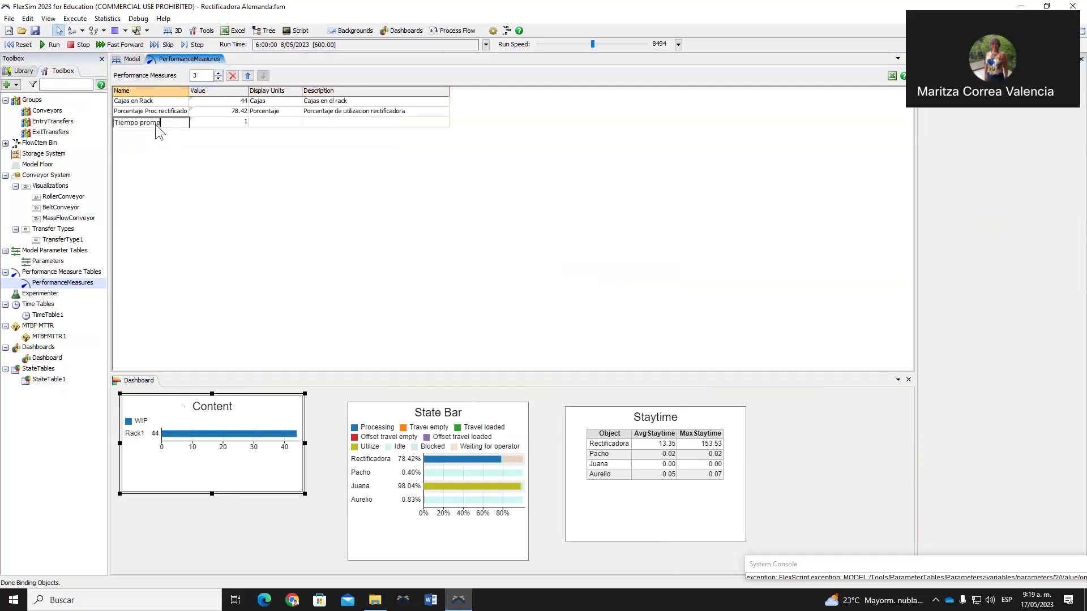
pyautogui.write('dio Rectificadora')
pyautogui.press('Return')
# Link the value of Tiempo promedio Rectificadora to the Rectificadora's average staytime statistic.
pyautogui.click(227, 123)
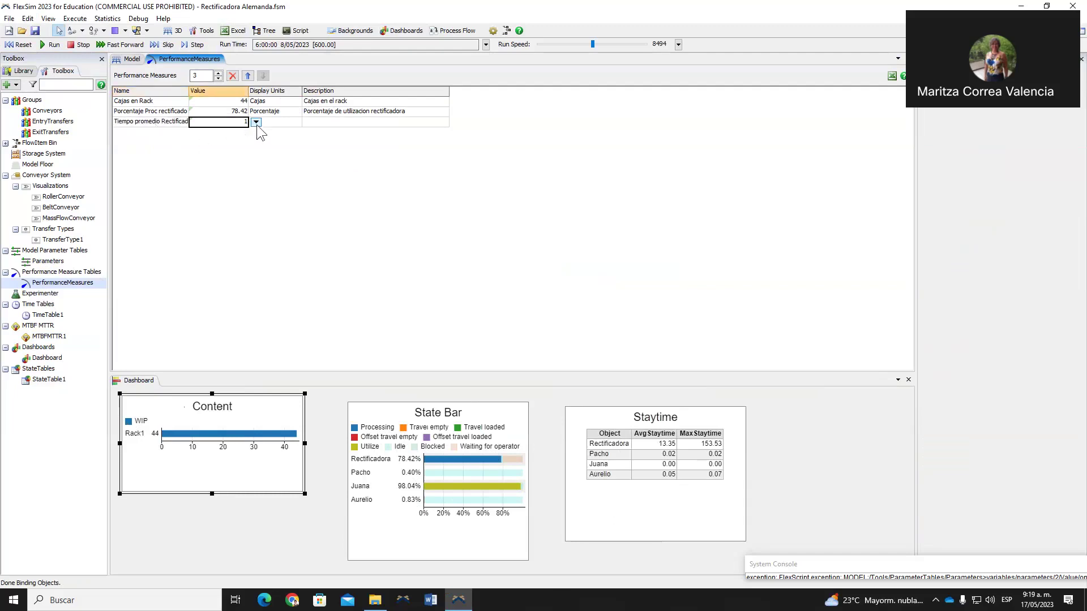
pyautogui.click(256, 122)
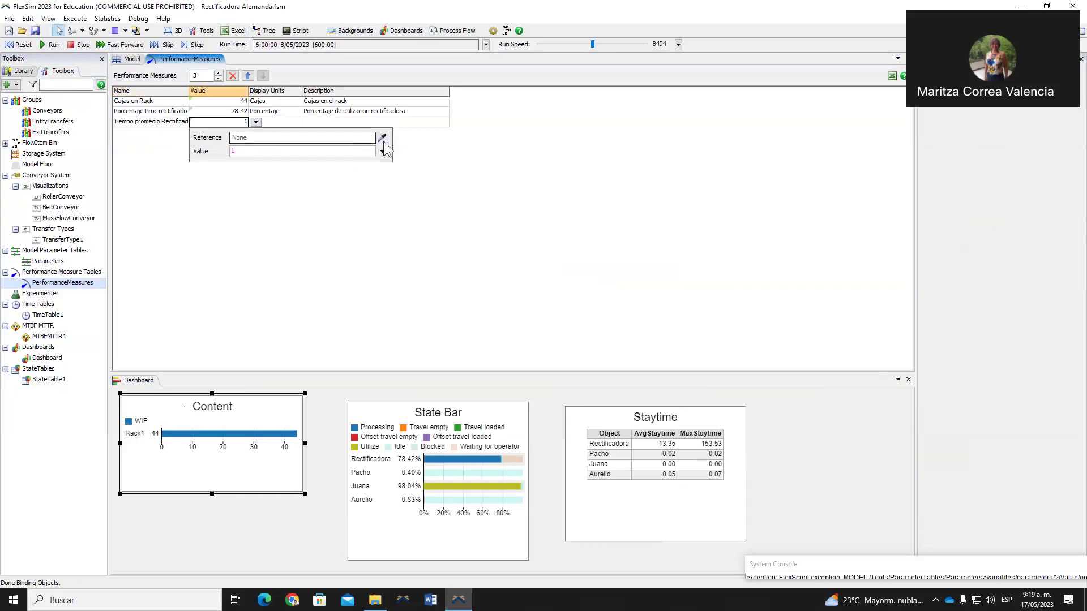
pyautogui.click(381, 137)
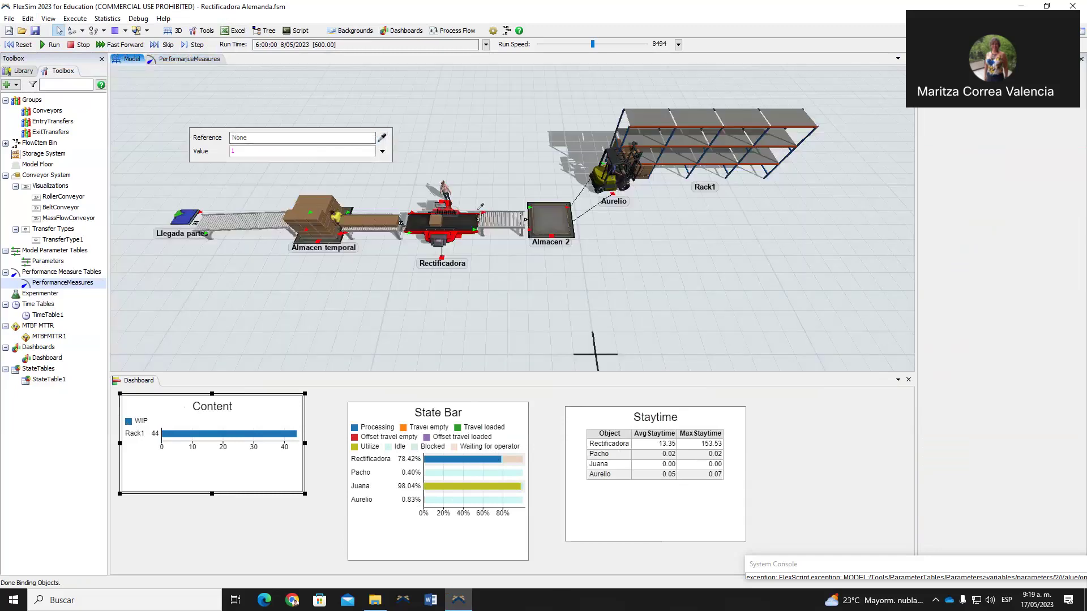
pyautogui.click(471, 226)
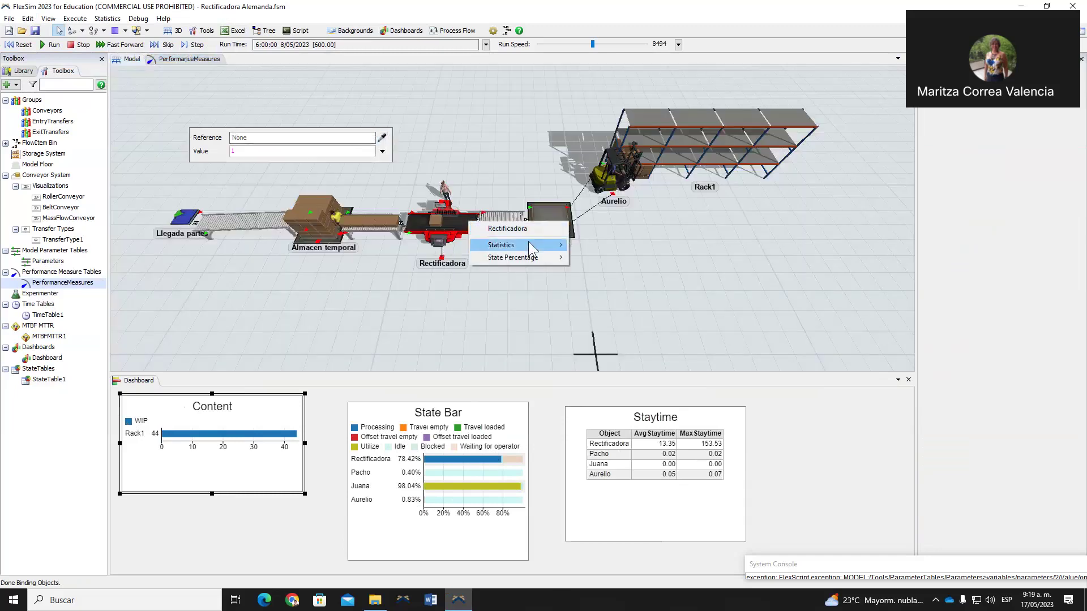
pyautogui.moveTo(529, 245)
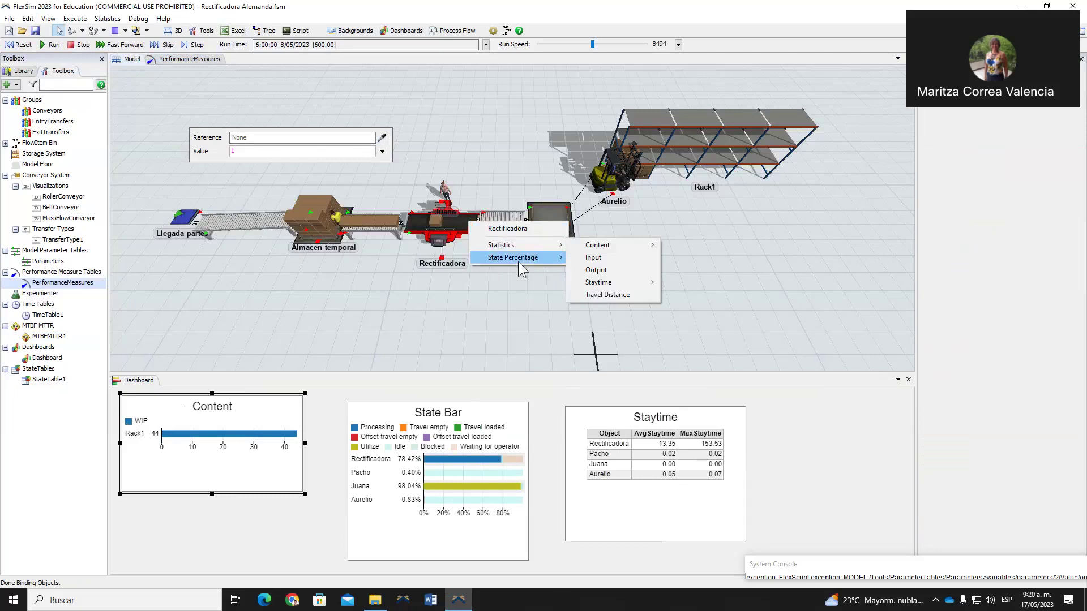
pyautogui.moveTo(518, 262)
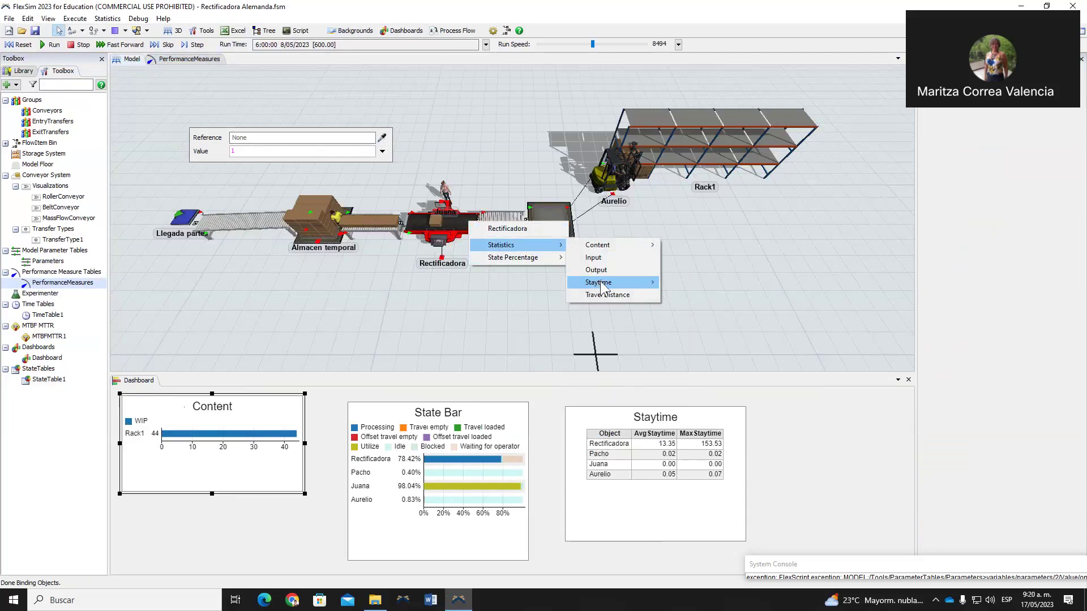
pyautogui.moveTo(600, 286)
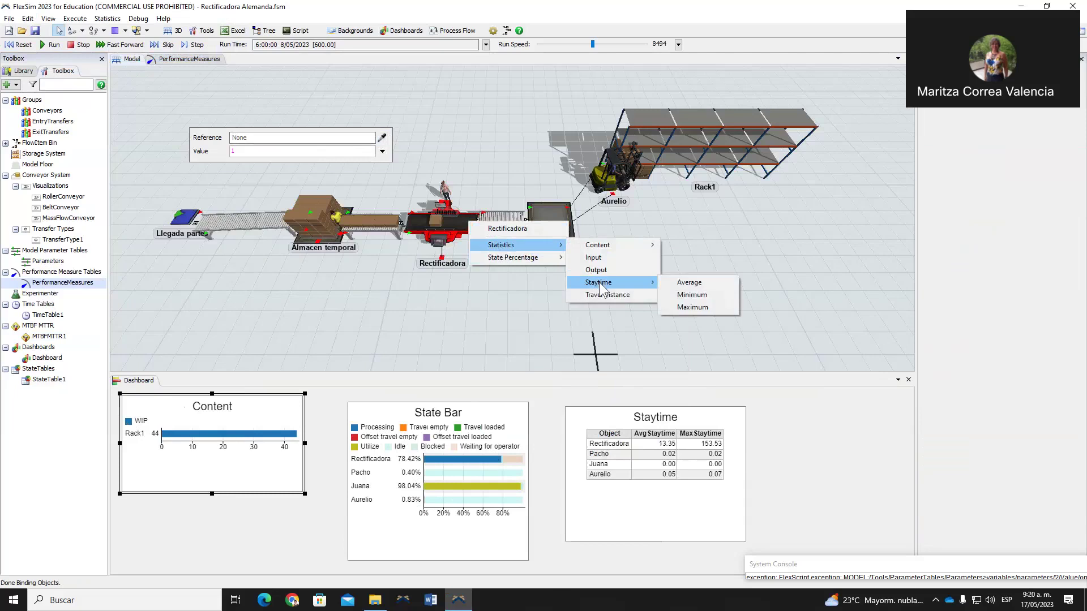
pyautogui.click(687, 283)
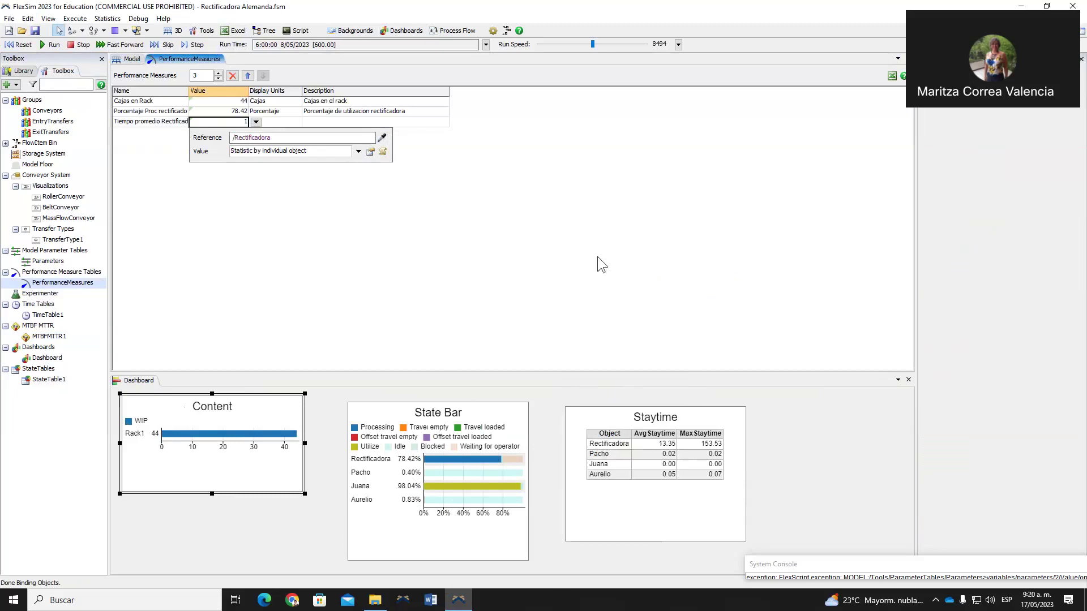
# Give Tiempo promedio Rectificadora the display units "Minutos" and the description "Tiempo promedio rectificadora".
pyautogui.click(290, 124)
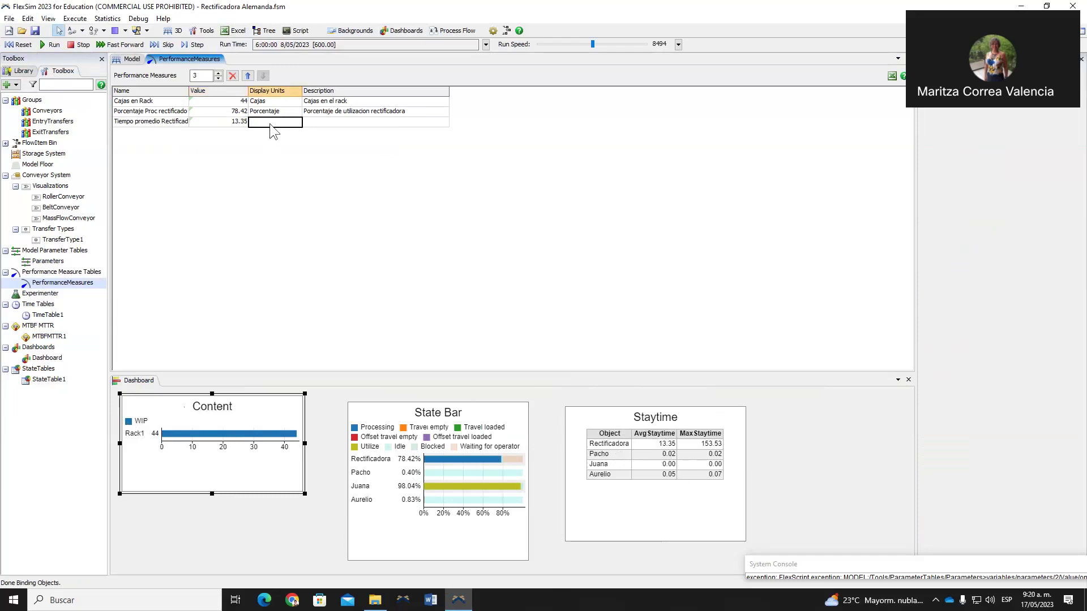
pyautogui.write('Minutos')
pyautogui.doubleClick(347, 122)
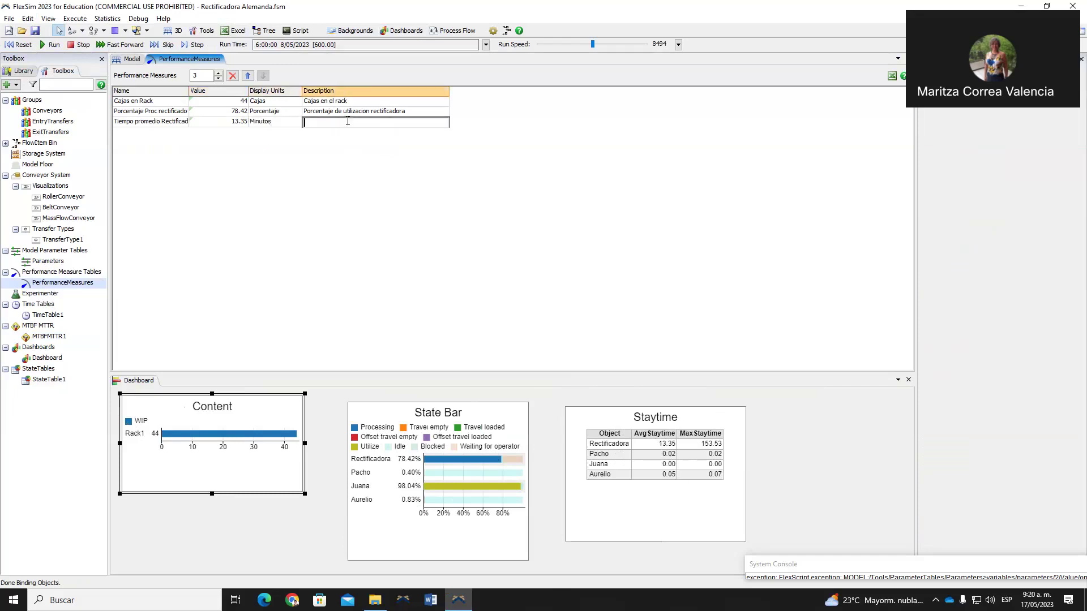
pyautogui.write('Tiempo promed')
pyautogui.press('BackSpace')
pyautogui.write('io rectificadora')
pyautogui.press('Return')
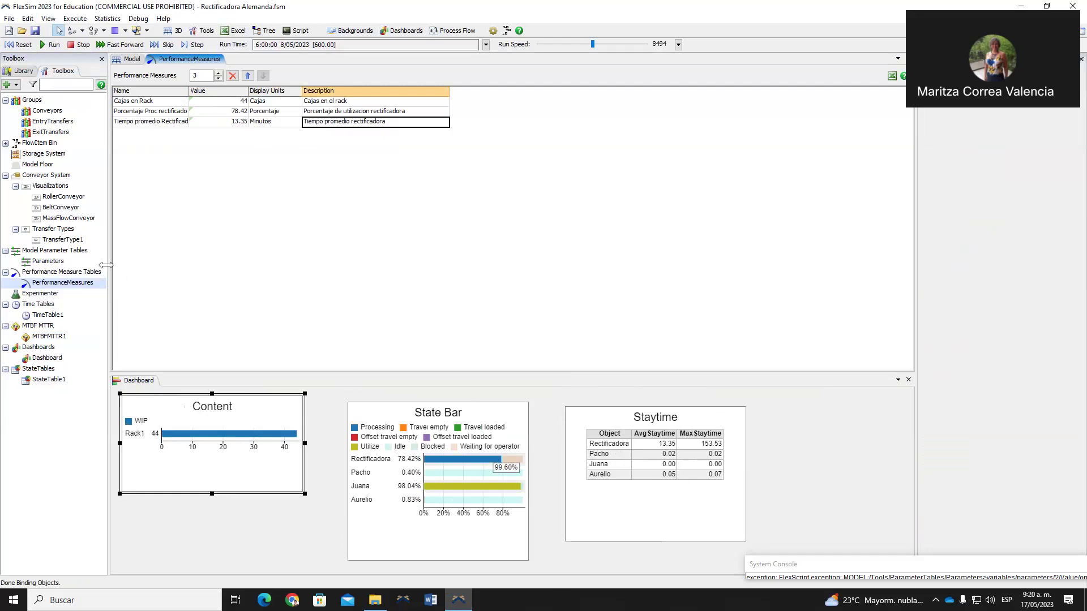
# Add one parameter to the Parameters table, and reset the simulation model before returning to that table.
pyautogui.doubleClick(48, 262)
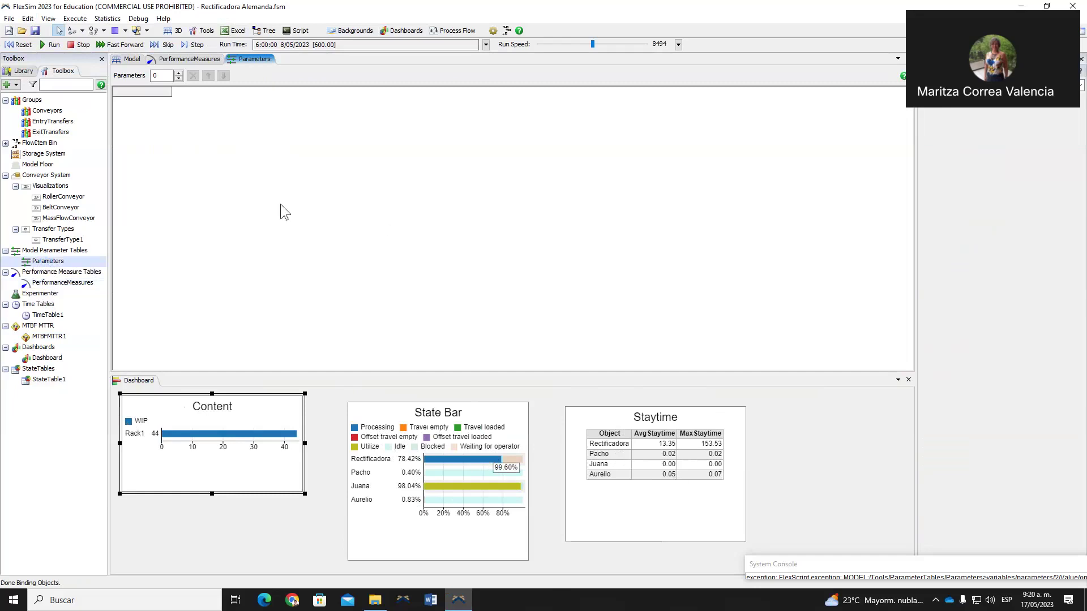
pyautogui.click(179, 77)
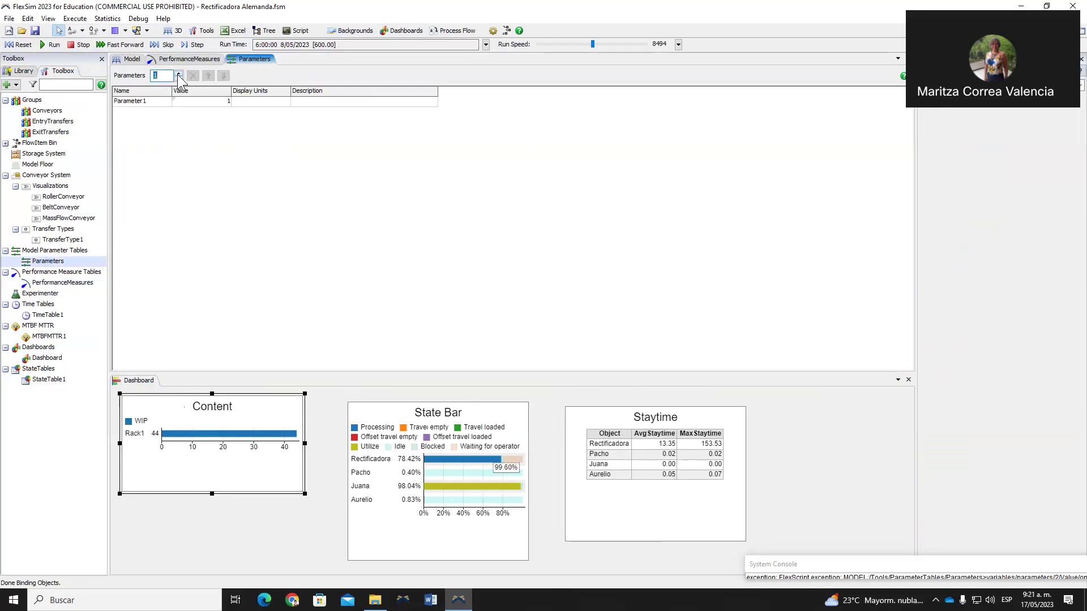
pyautogui.click(131, 60)
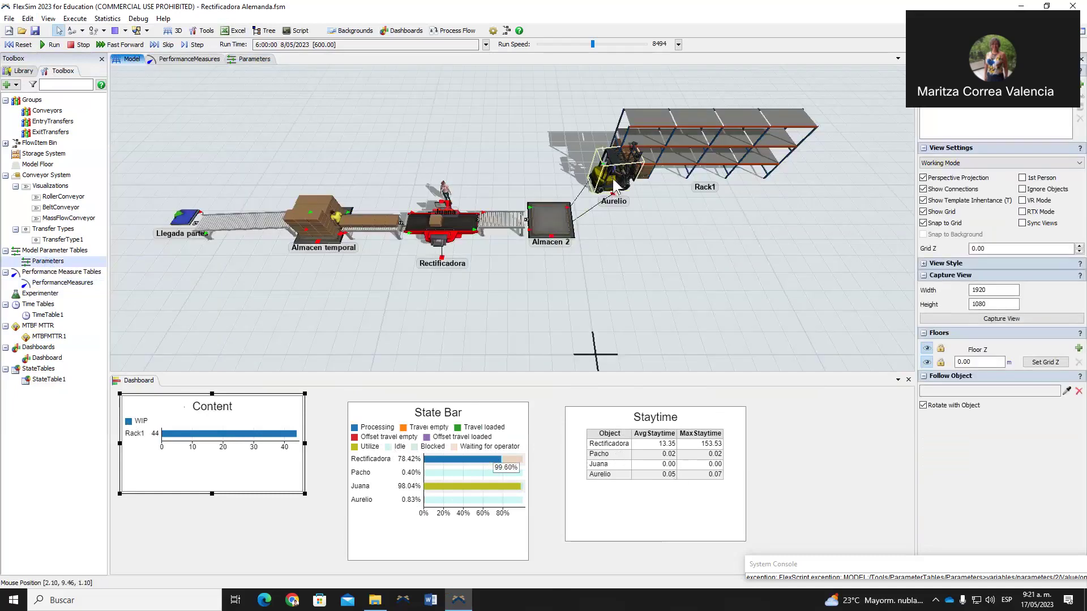
pyautogui.click(18, 45)
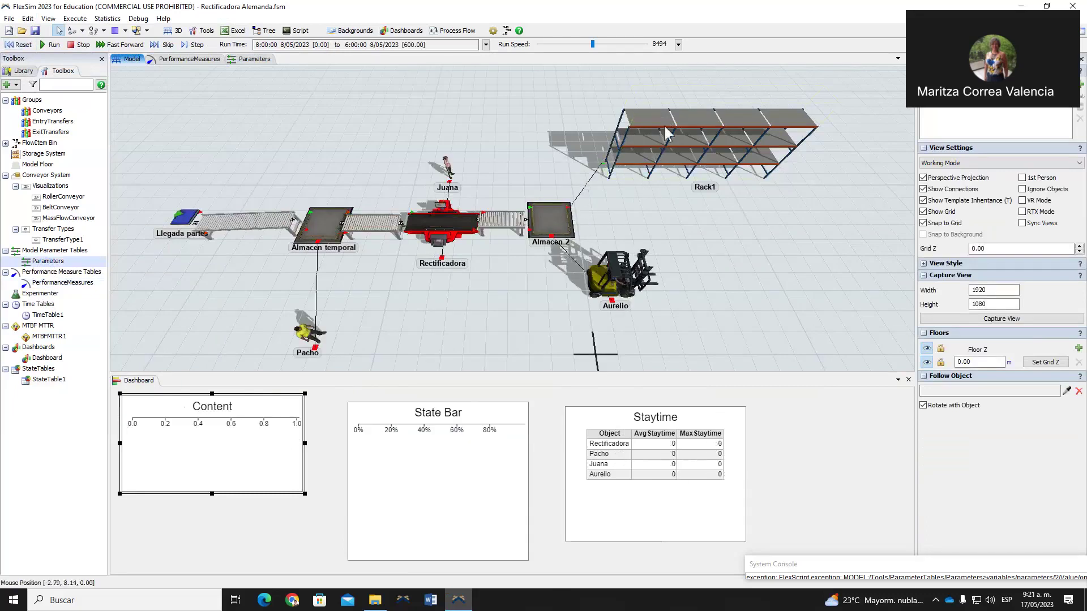
pyautogui.click(250, 59)
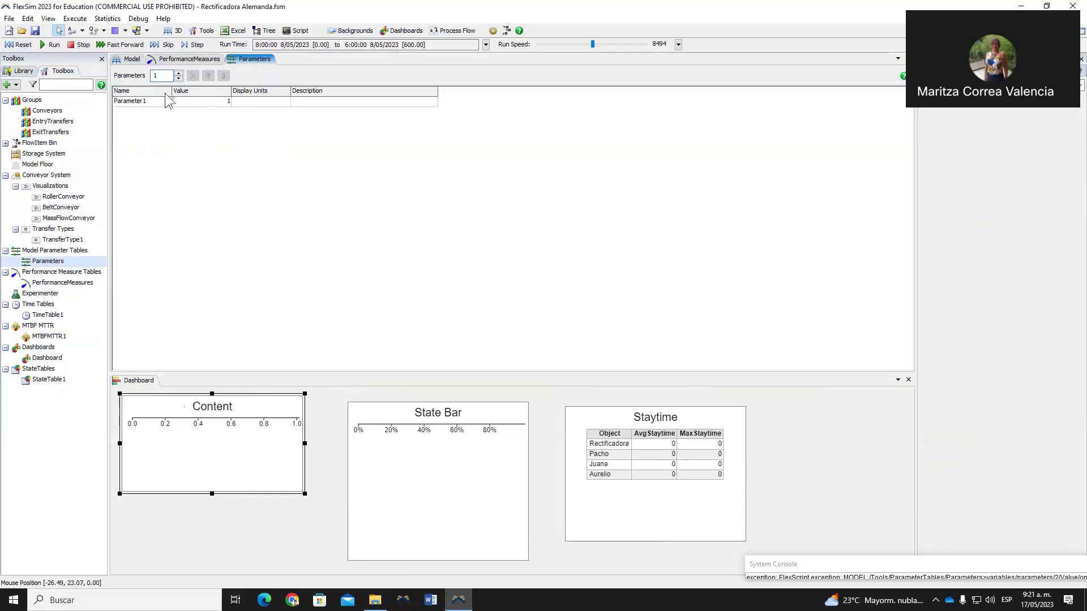
# Rename the first parameter as "Uso operario Traslado".
pyautogui.click(152, 100)
pyautogui.doubleClick(160, 102)
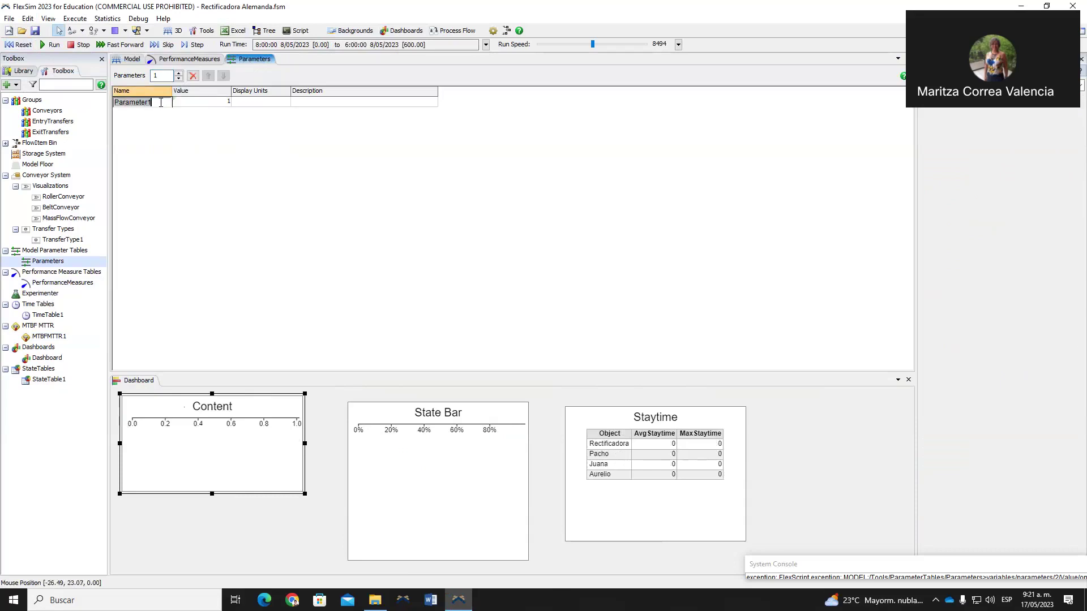
pyautogui.write('U')
pyautogui.write('so')
pyautogui.write(' opera')
pyautogui.write('rio')
pyautogui.write(' Tra')
pyautogui.write('slado')
pyautogui.press('Return')
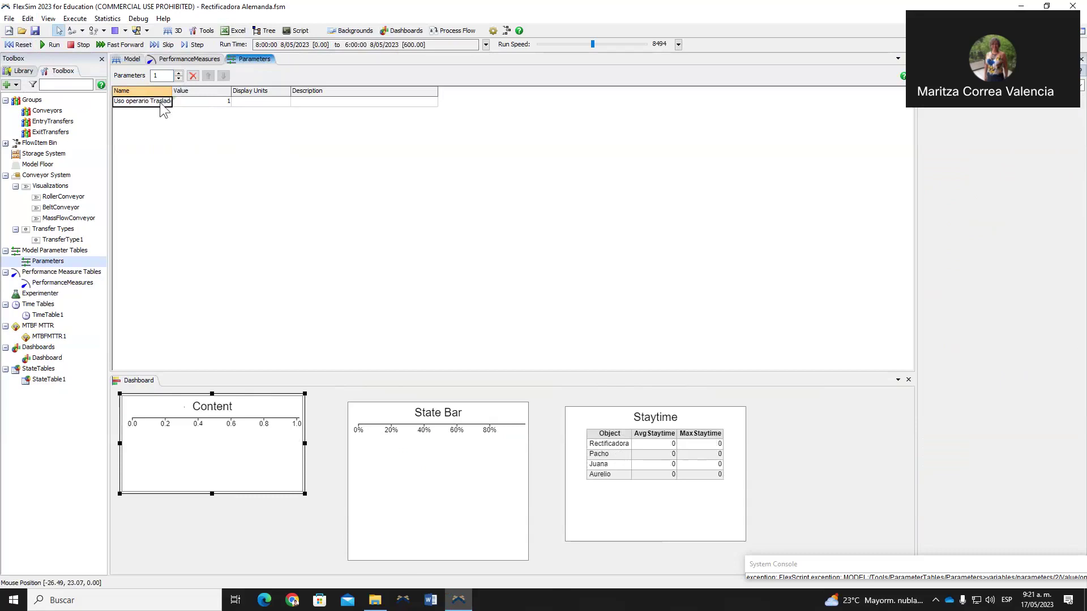
# Make the Uso operario Traslado parameter Binary and reference the UseTransport property of Almacen 2.
pyautogui.click(195, 102)
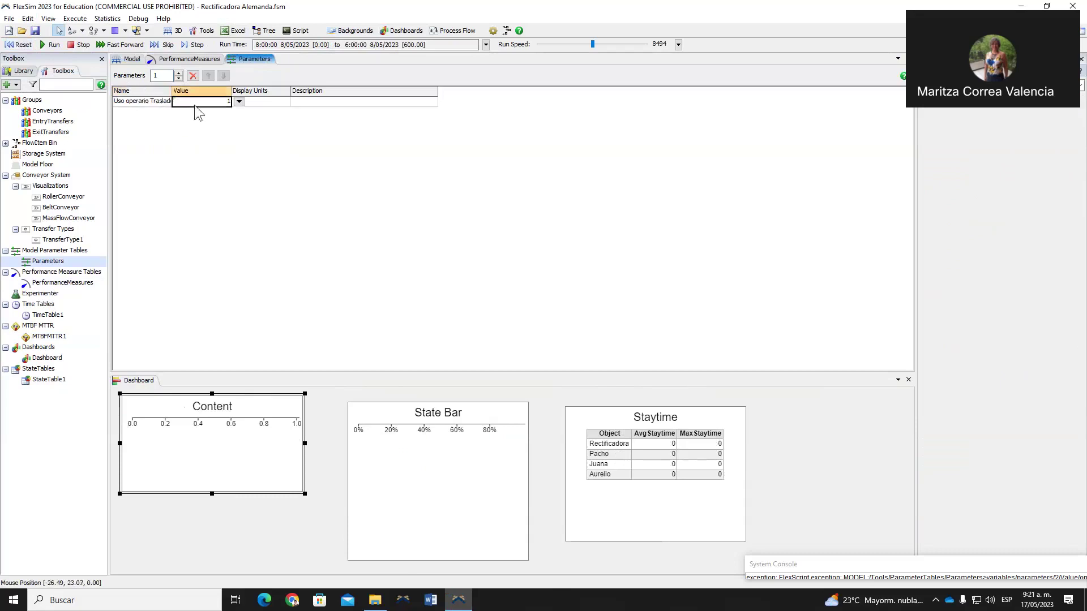
pyautogui.click(239, 101)
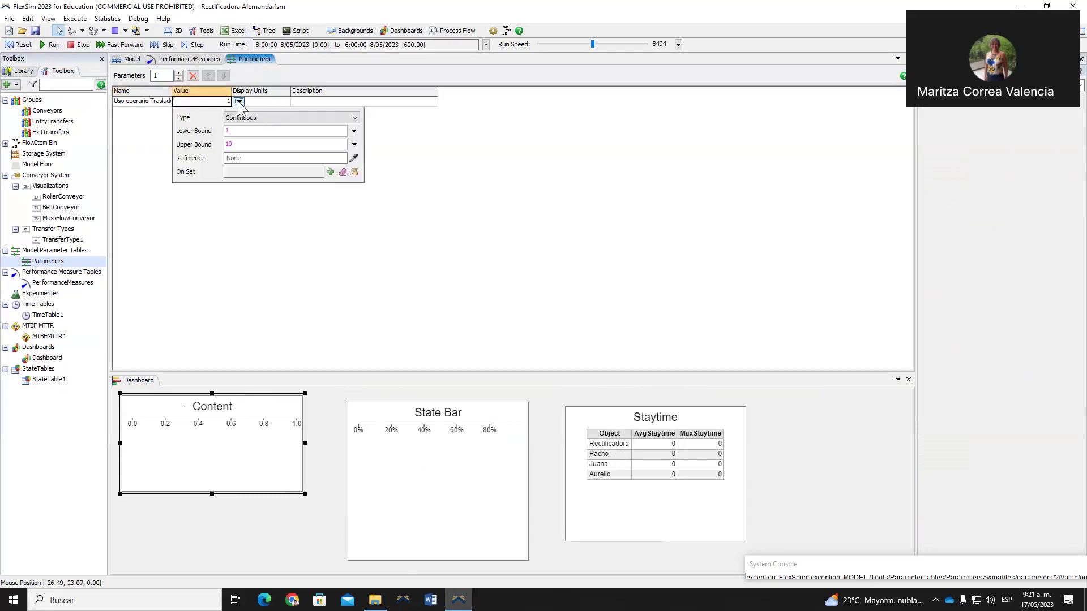
pyautogui.click(287, 120)
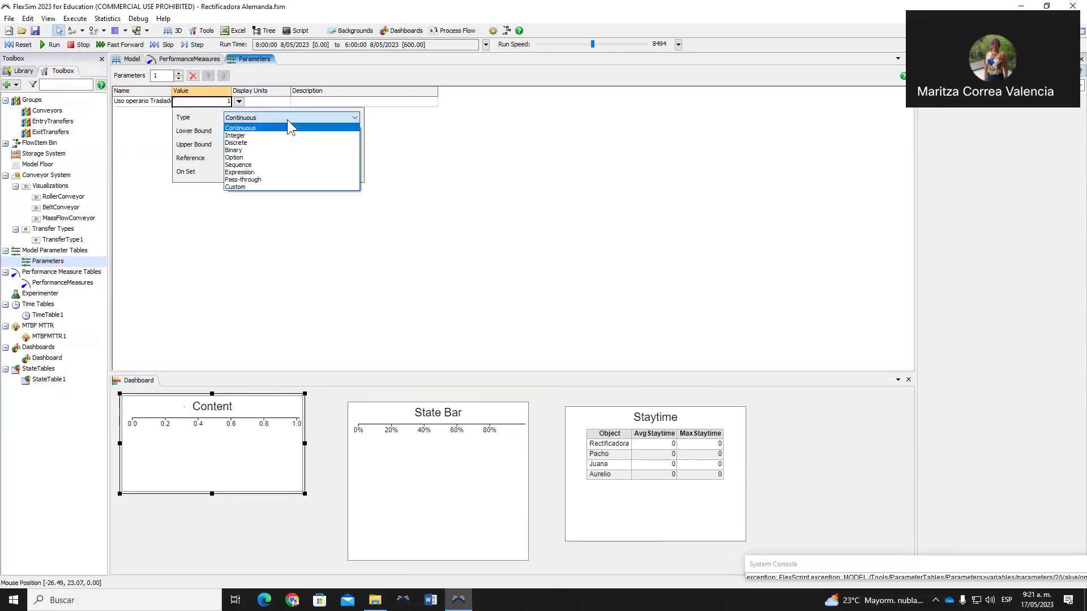
pyautogui.click(232, 150)
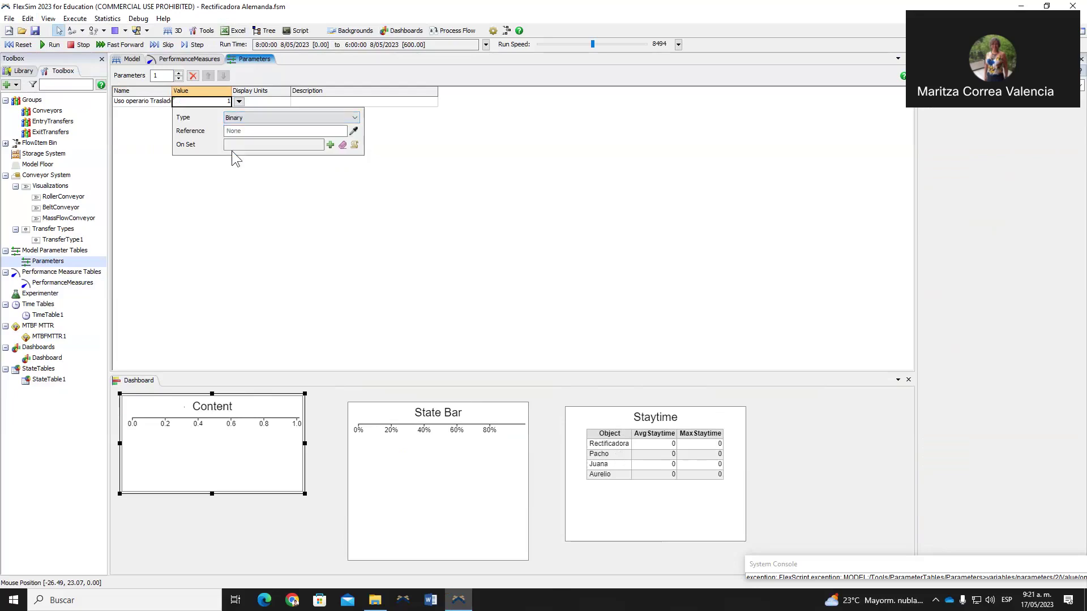
pyautogui.click(353, 131)
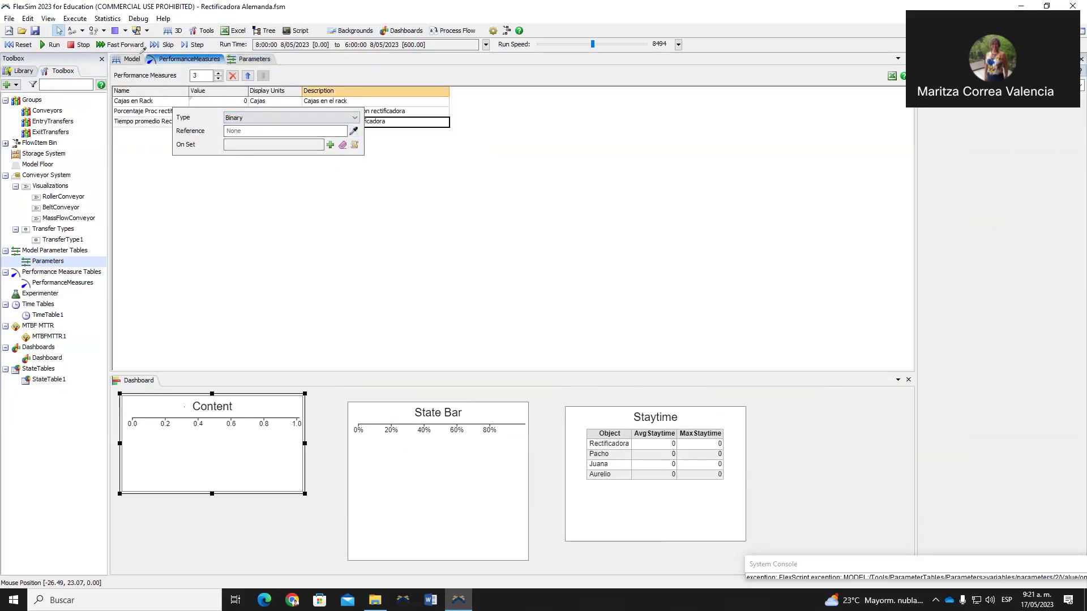
pyautogui.click(133, 58)
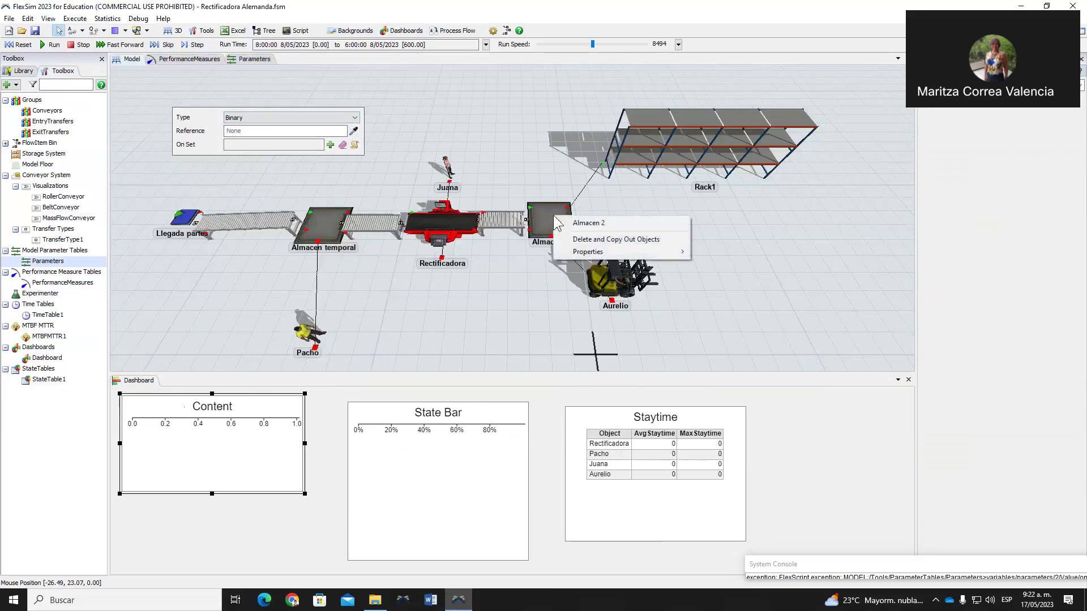
pyautogui.moveTo(601, 253)
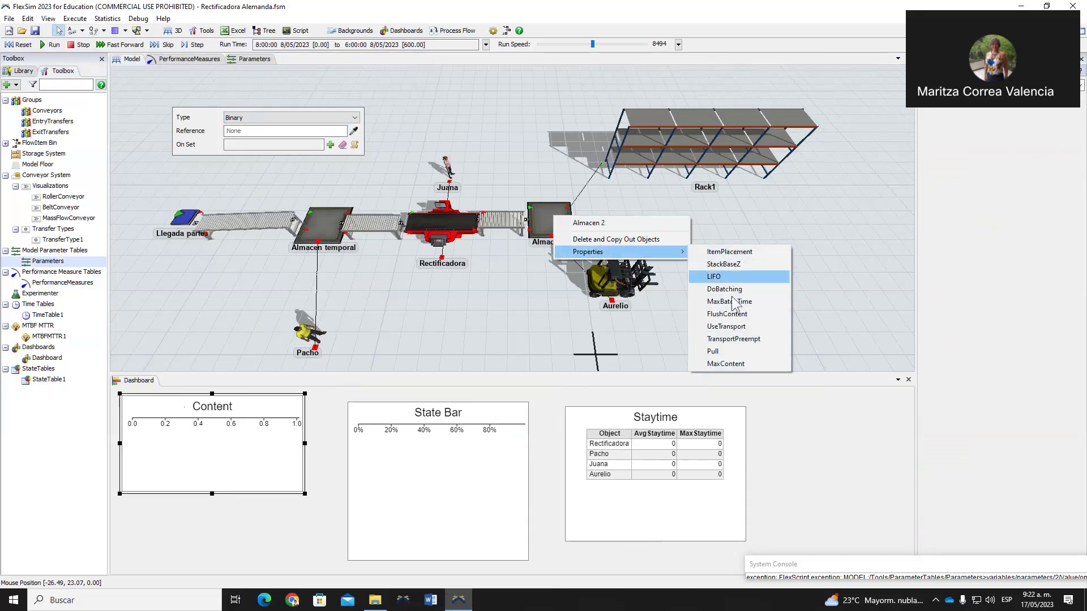
pyautogui.click(730, 328)
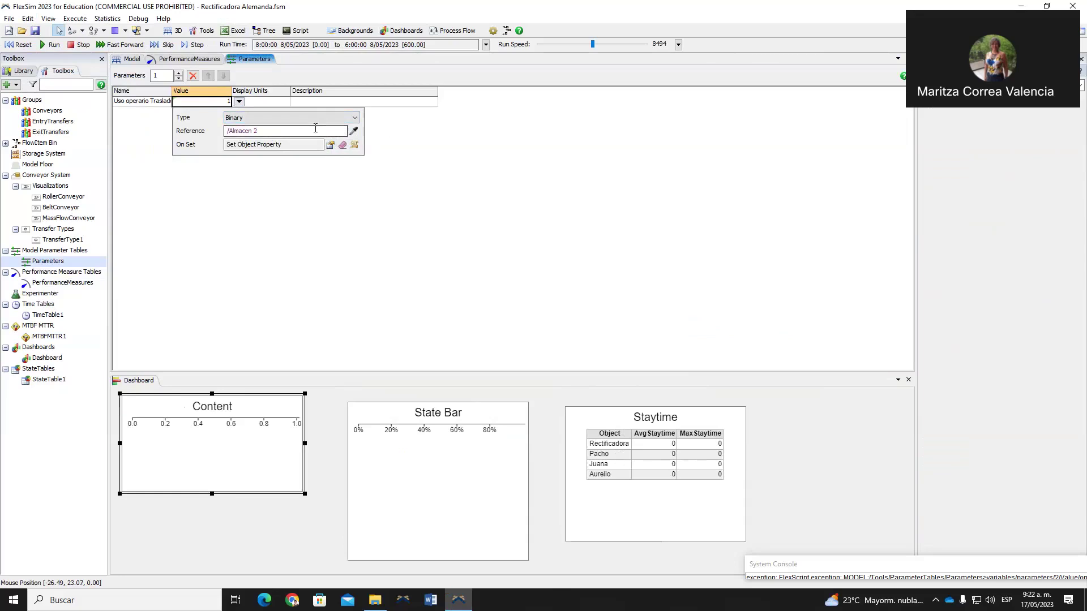
# Give the Uso operario Traslado parameter the description "Uso o No del operario Transporte".
pyautogui.click(269, 104)
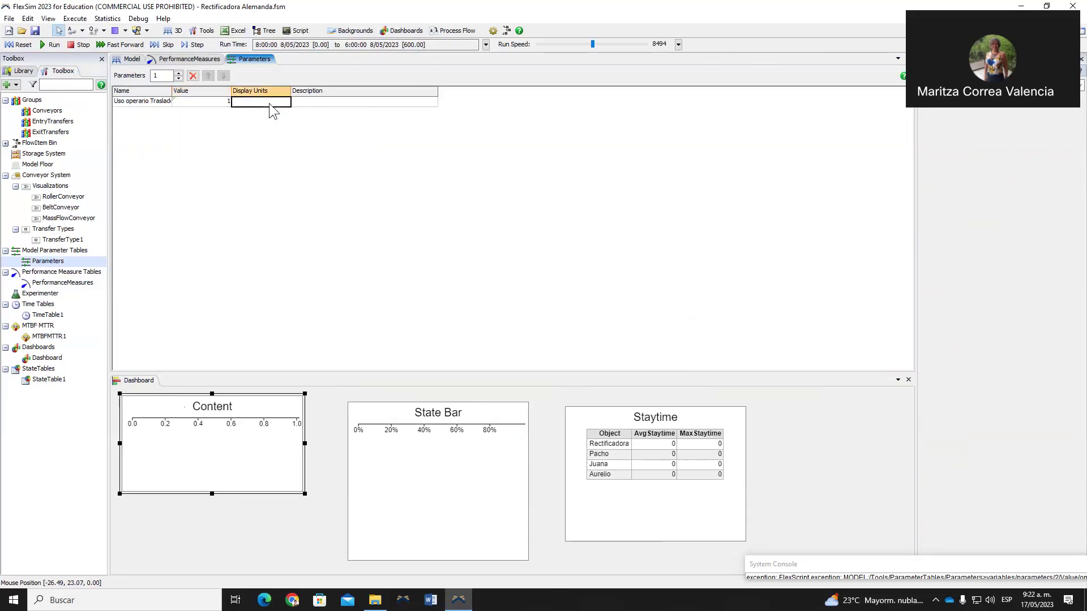
pyautogui.click(269, 103)
pyautogui.click(333, 104)
pyautogui.click(334, 104)
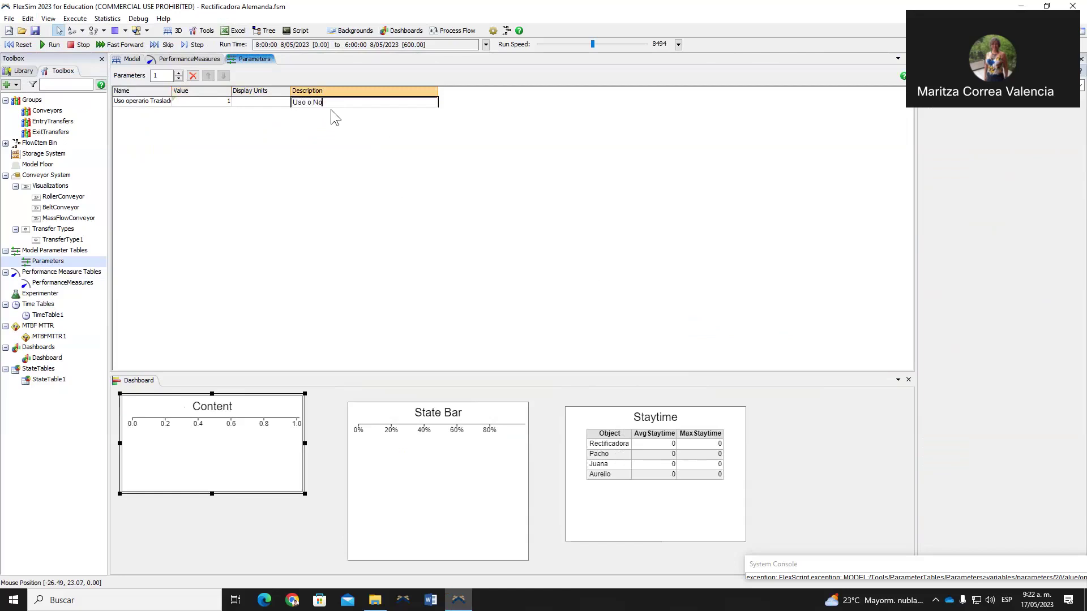
pyautogui.write('Uso o No del operario Transporte')
pyautogui.press('Return')
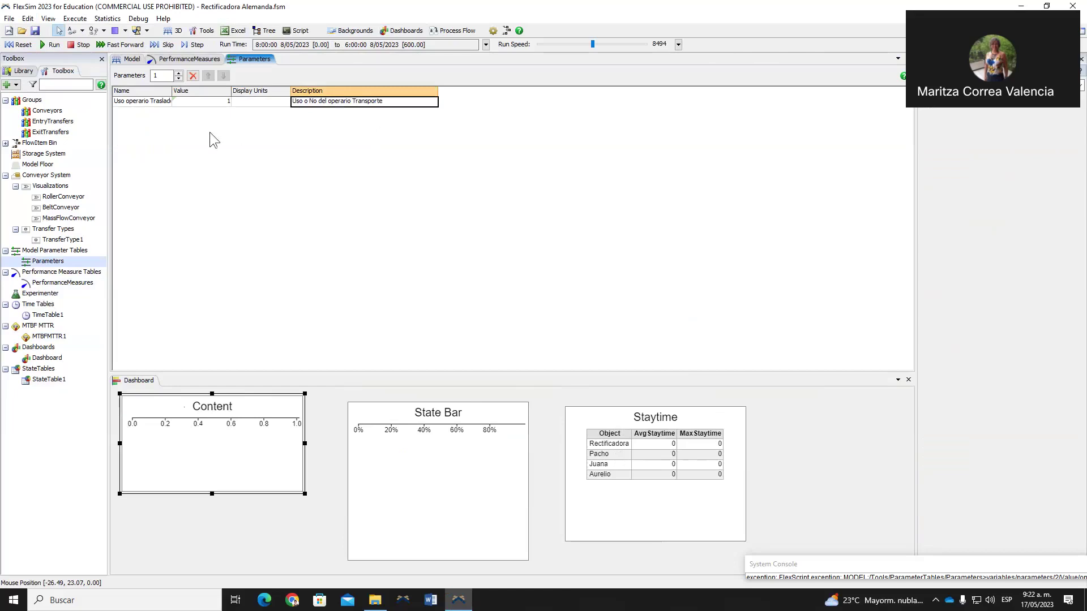
# Add a second parameter and name it "Capacidad Rectificado".
pyautogui.click(179, 73)
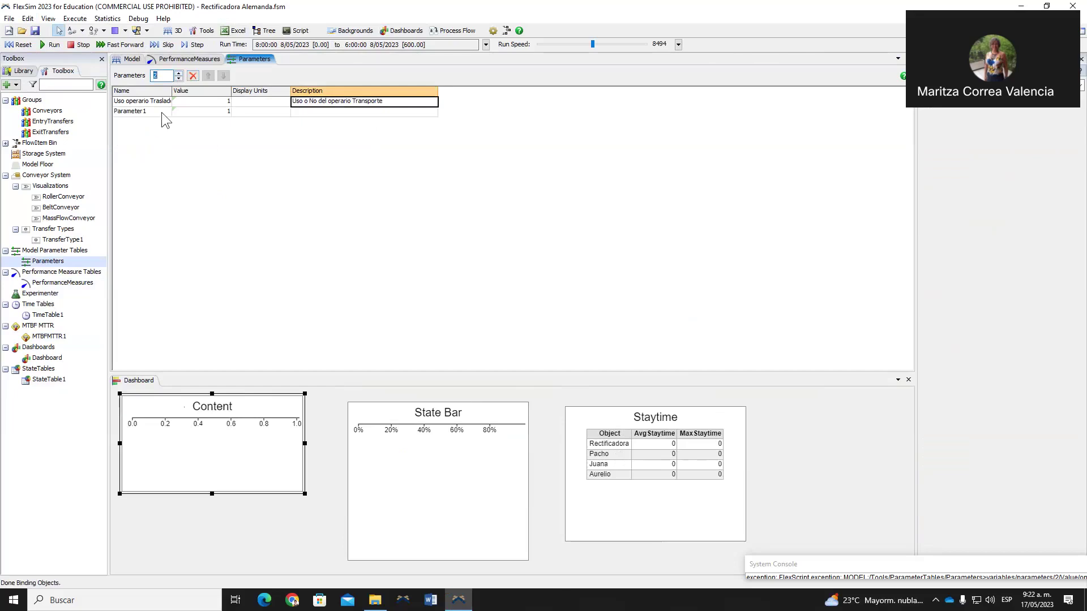
pyautogui.doubleClick(159, 113)
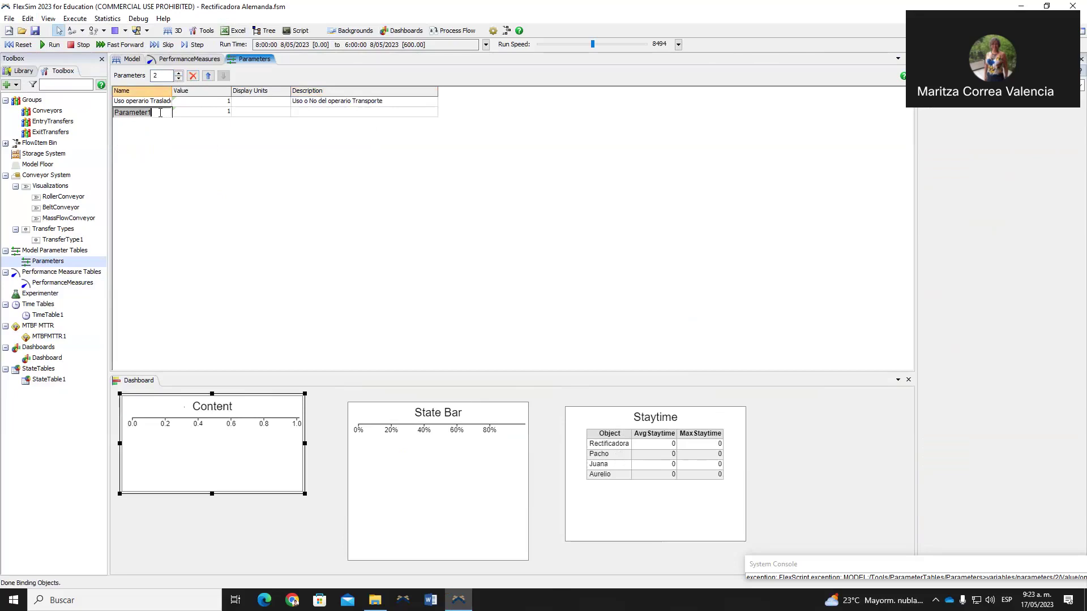
pyautogui.write('Capacidad Rectificado')
pyautogui.press('Return')
# Examine the Max Content setting of the Rectificadora in the 3D model.
pyautogui.click(215, 110)
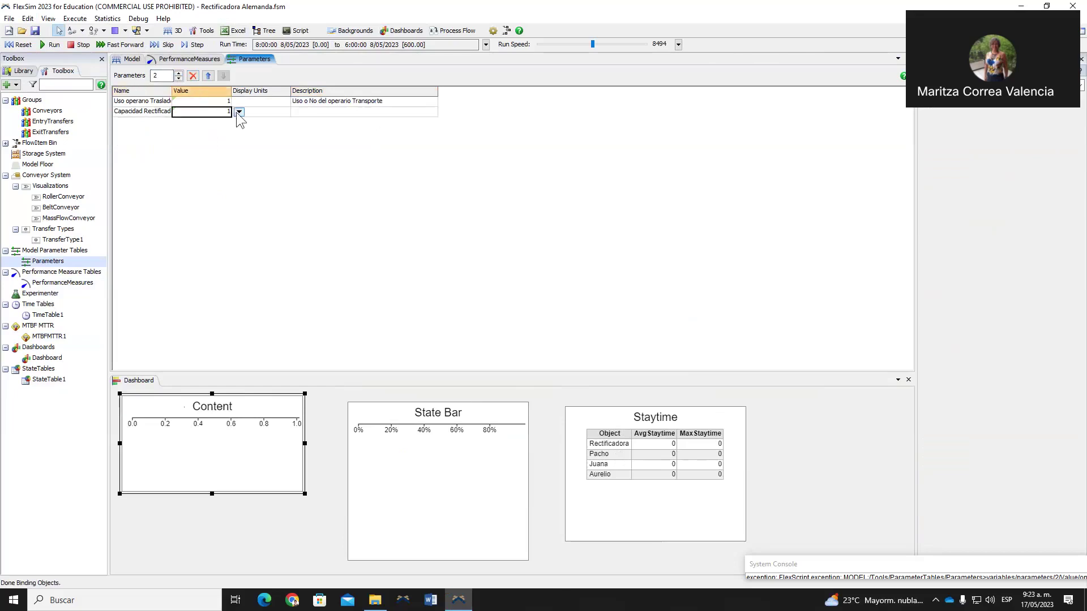
pyautogui.click(237, 112)
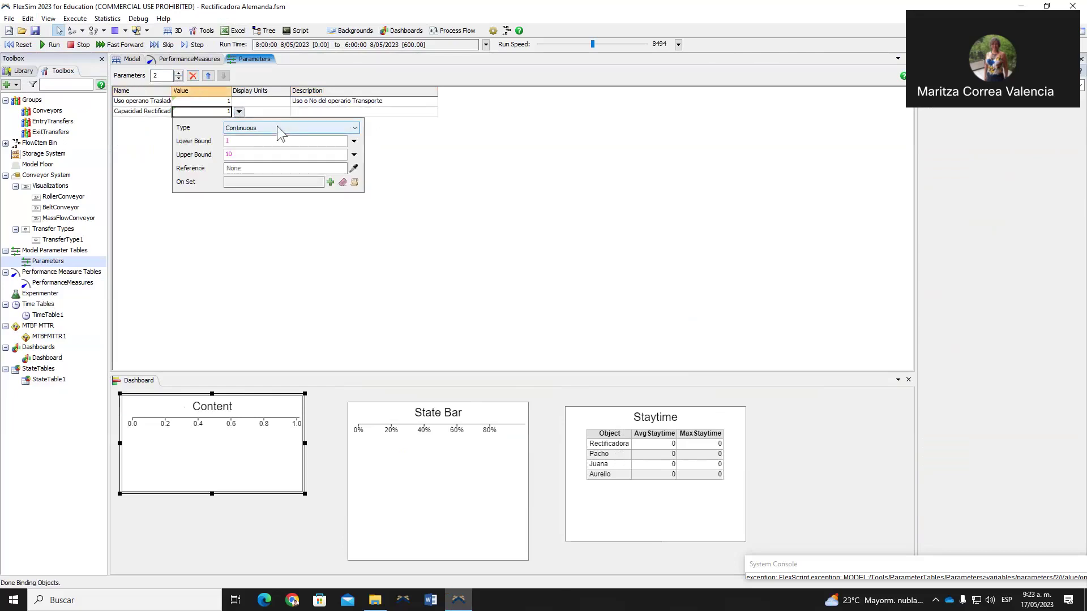
pyautogui.click(278, 134)
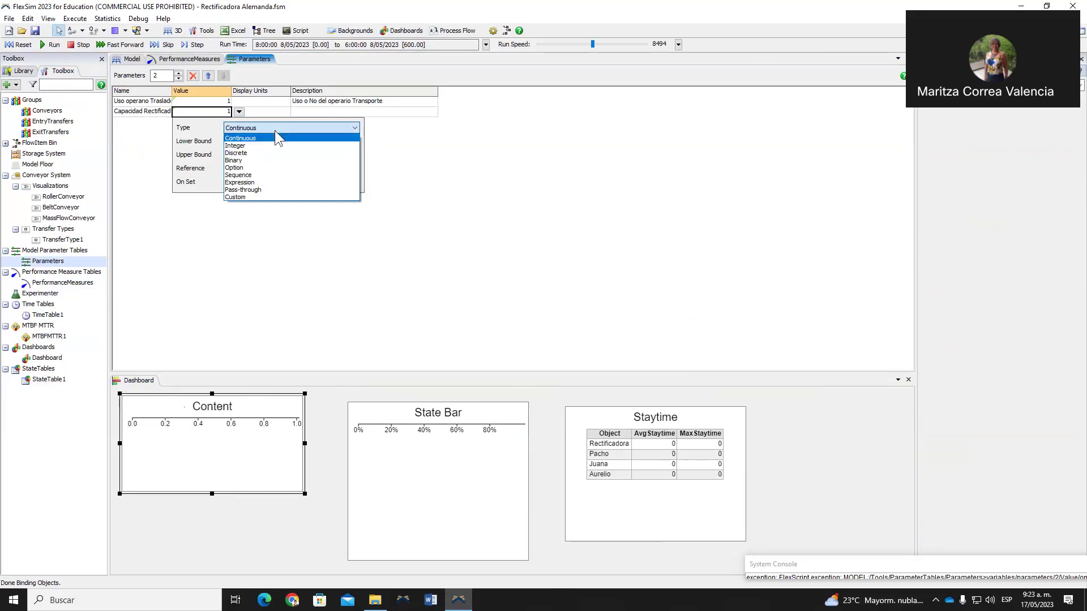
pyautogui.click(120, 62)
pyautogui.click(121, 62)
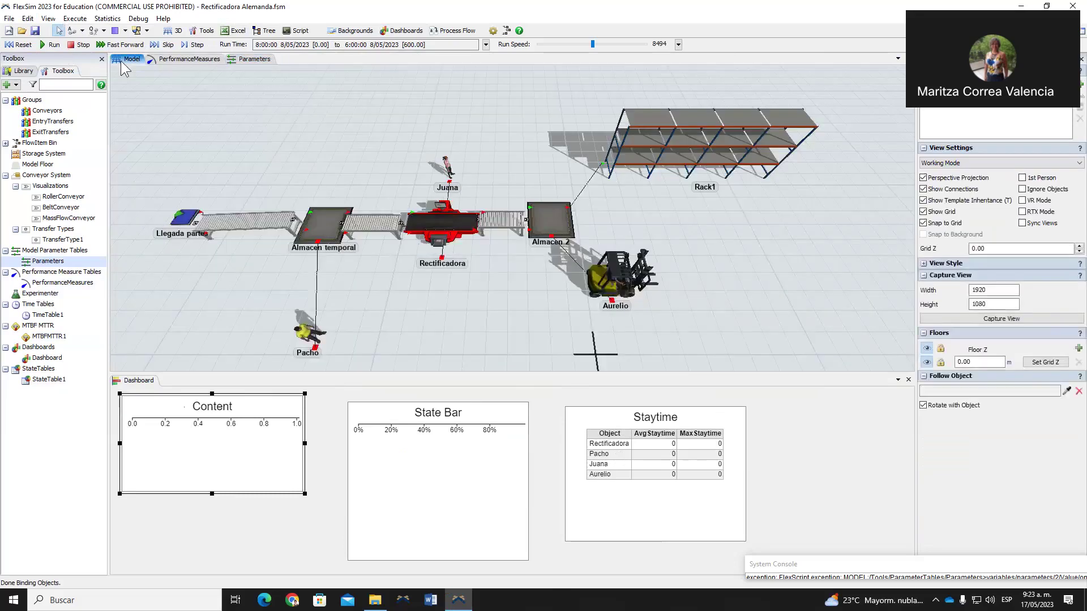
pyautogui.click(450, 236)
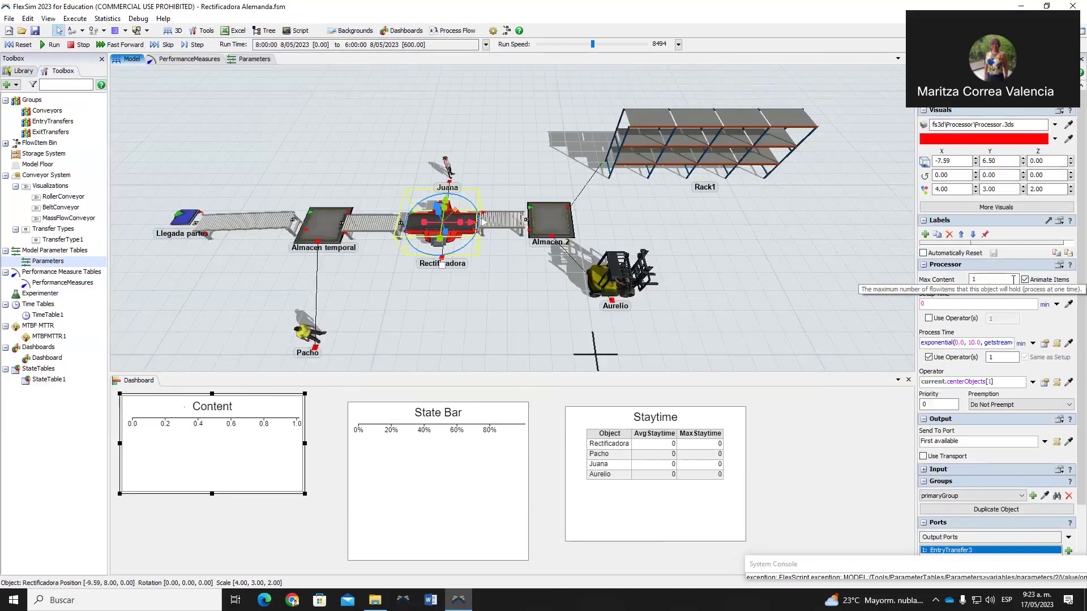
# Try the Discrete type for the Capacidad Rectificado parameter, with upper bound 4 and step size 1.
pyautogui.click(252, 59)
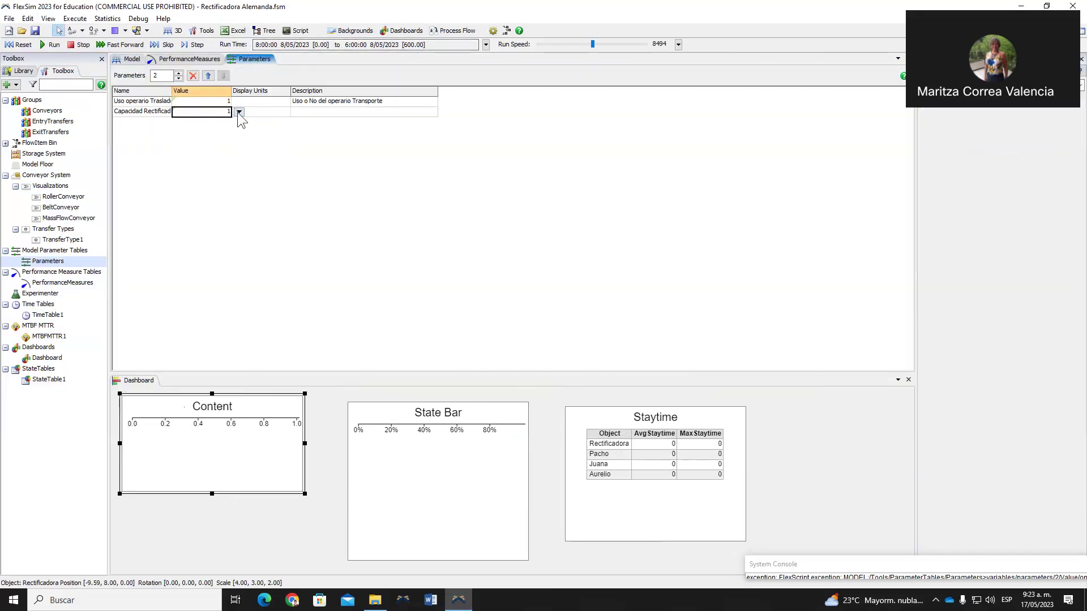
pyautogui.click(238, 112)
pyautogui.click(303, 129)
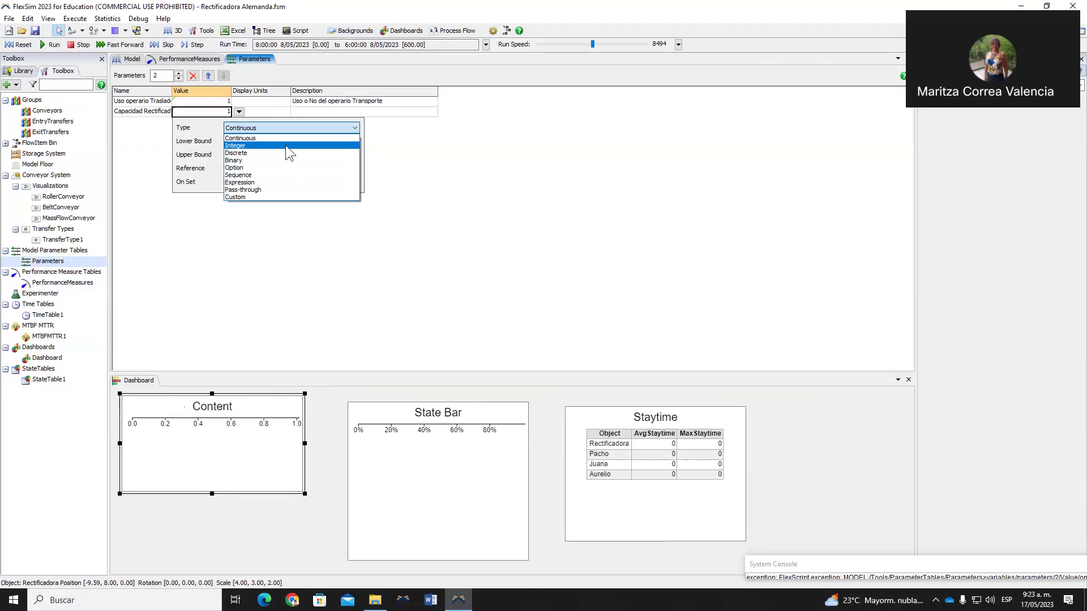
pyautogui.click(283, 154)
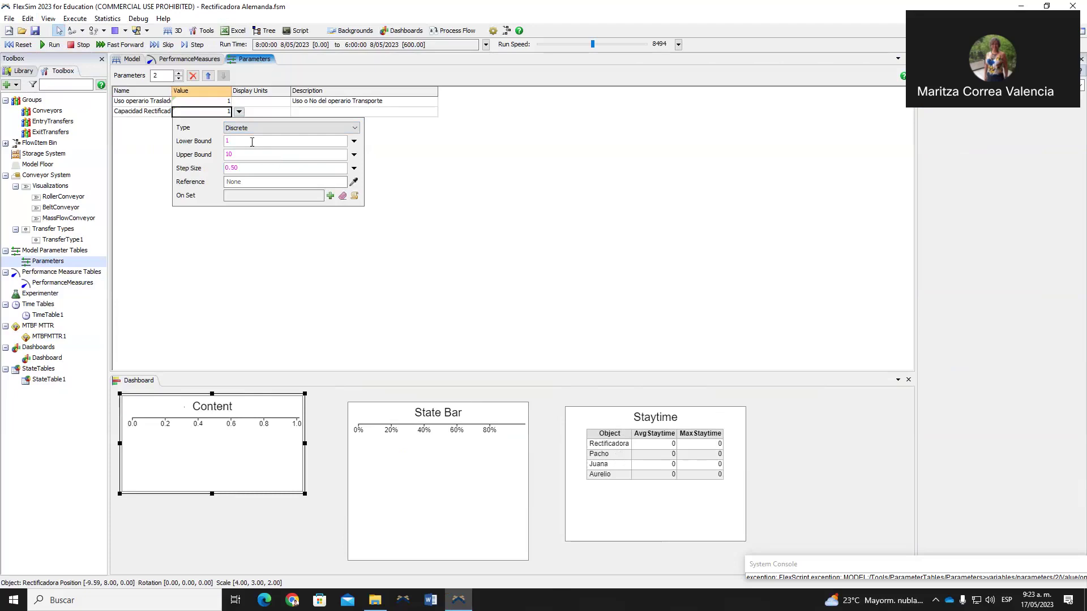
pyautogui.doubleClick(228, 154)
pyautogui.write('4')
pyautogui.moveTo(239, 168); pyautogui.dragTo(178, 163)
pyautogui.write('1')
pyautogui.moveTo(209, 167); pyautogui.dragTo(209, 166)
# Set the Capacidad Rectificado parameter to type Integer with an upper bound of 3.
pyautogui.click(285, 127)
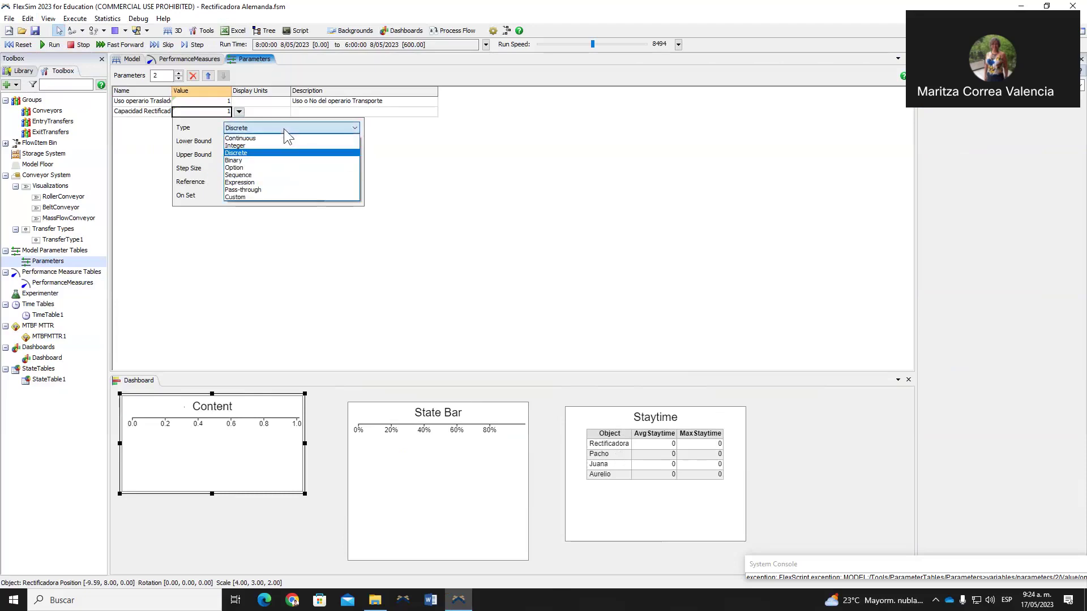
pyautogui.click(259, 146)
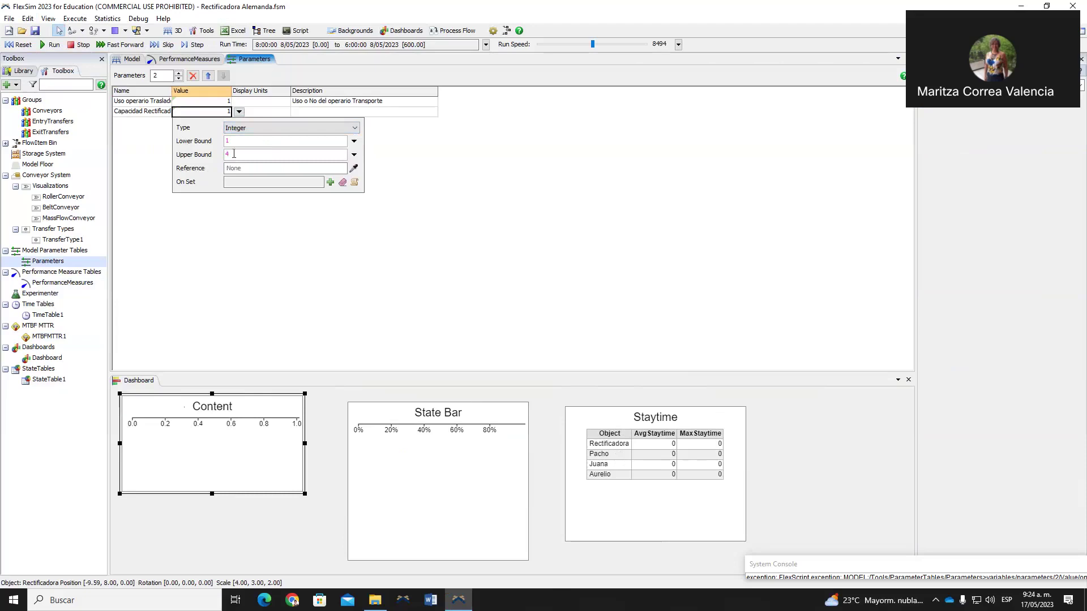
pyautogui.moveTo(231, 155); pyautogui.dragTo(210, 155)
pyautogui.write('3')
# Reference the Rectificadora's MaxContent property in the Capacidad Rectificado parameter.
pyautogui.click(340, 168)
pyautogui.click(354, 169)
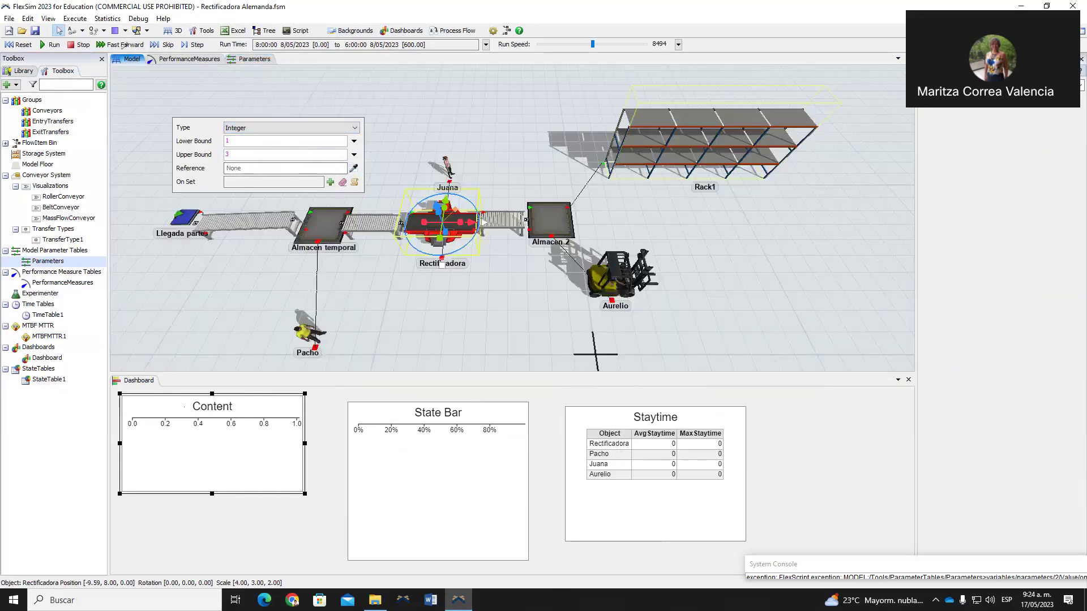
pyautogui.click(130, 58)
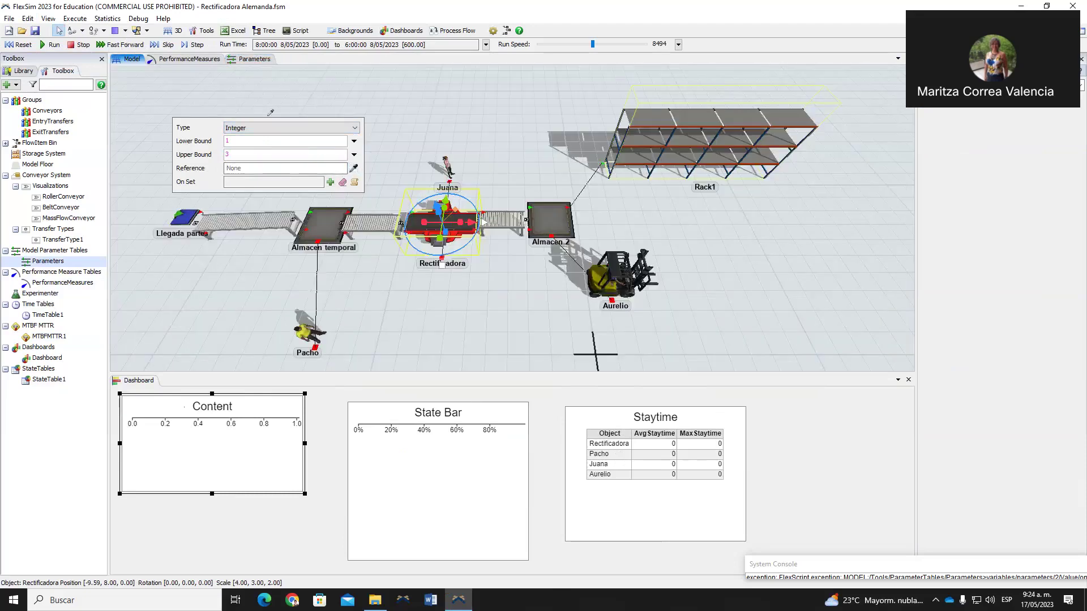
pyautogui.click(465, 220)
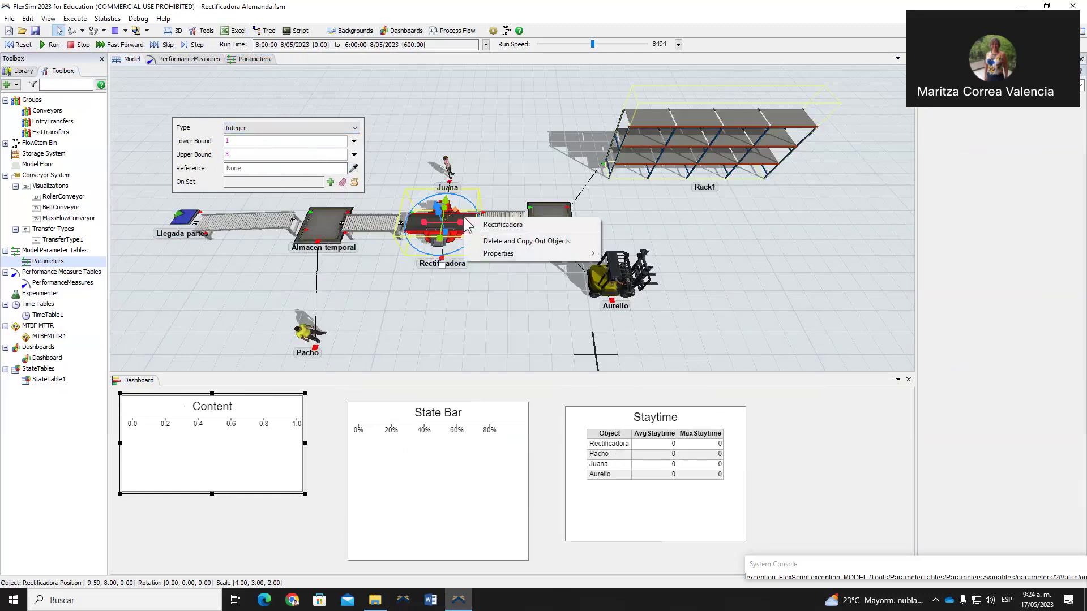
pyautogui.moveTo(508, 257)
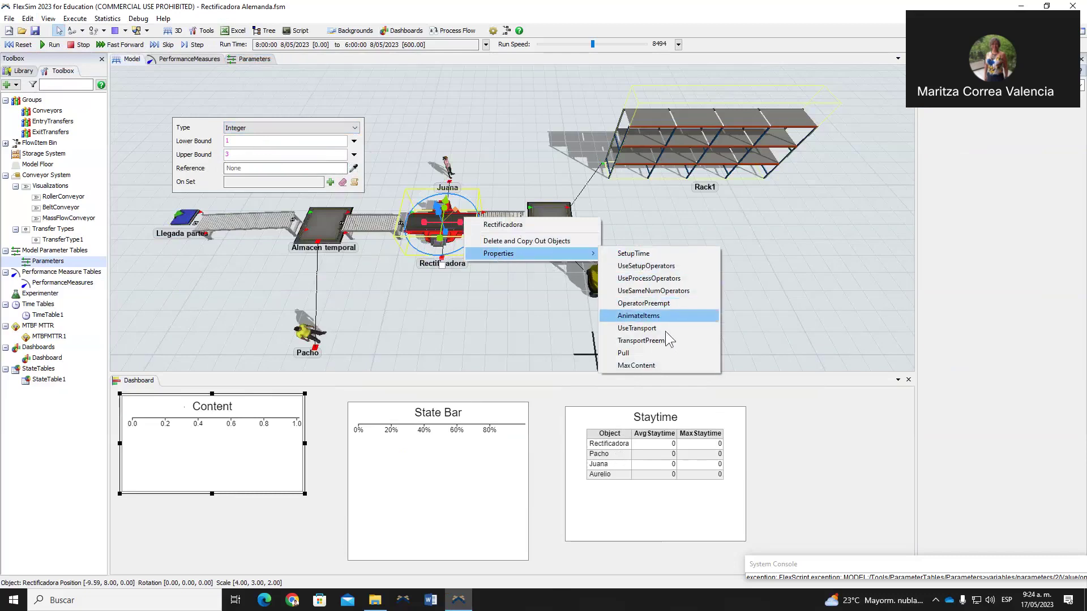
pyautogui.click(625, 366)
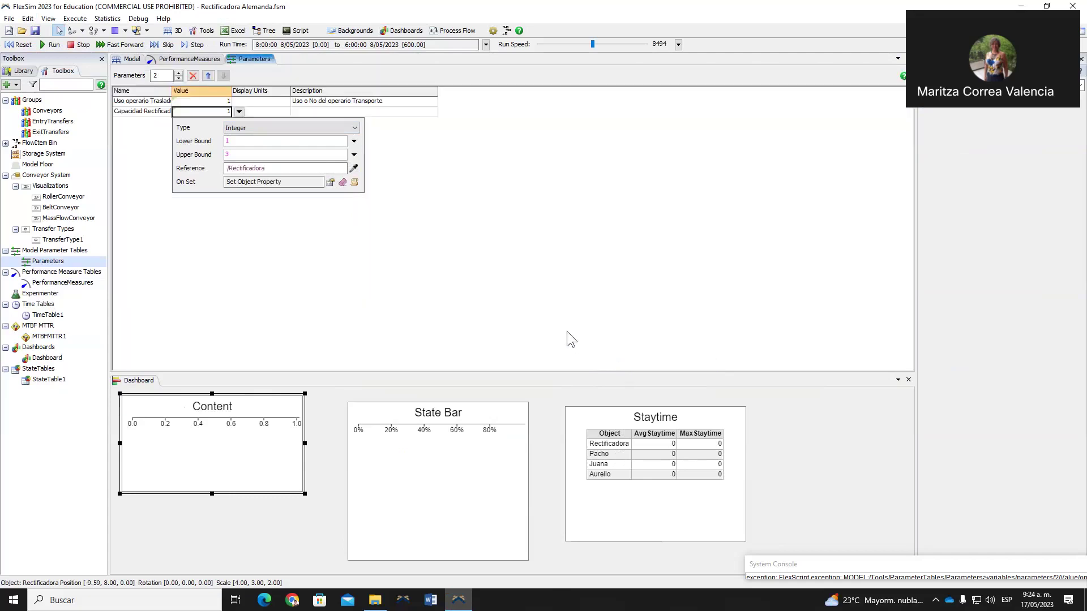
# Give the Capacidad Rectificado parameter the display units "Unidades" and the description "Capacidad de rectificadora".
pyautogui.click(275, 112)
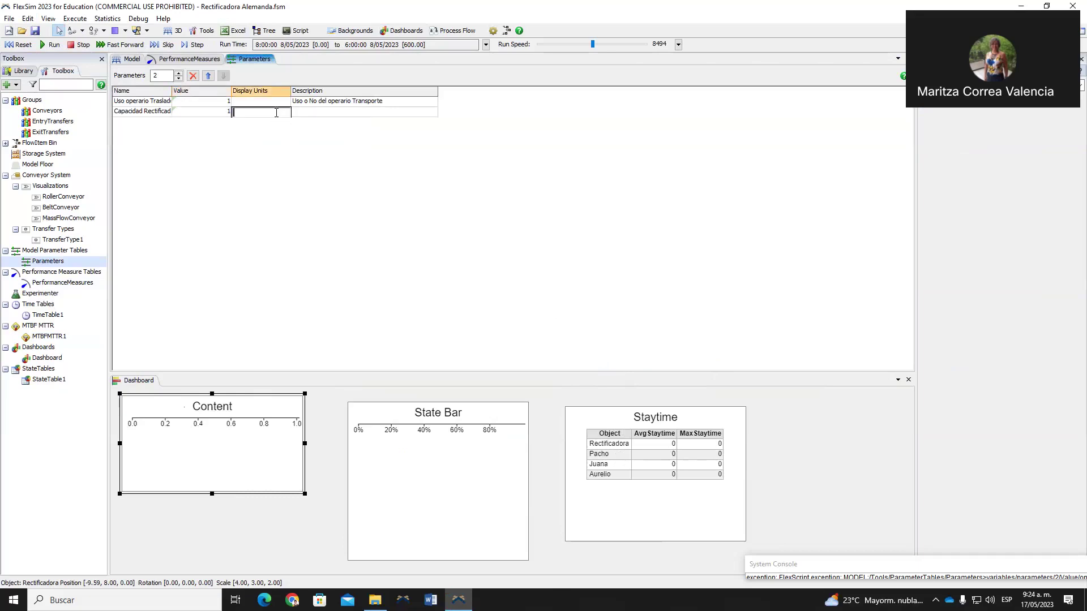
pyautogui.write('Unidades')
pyautogui.click(331, 110)
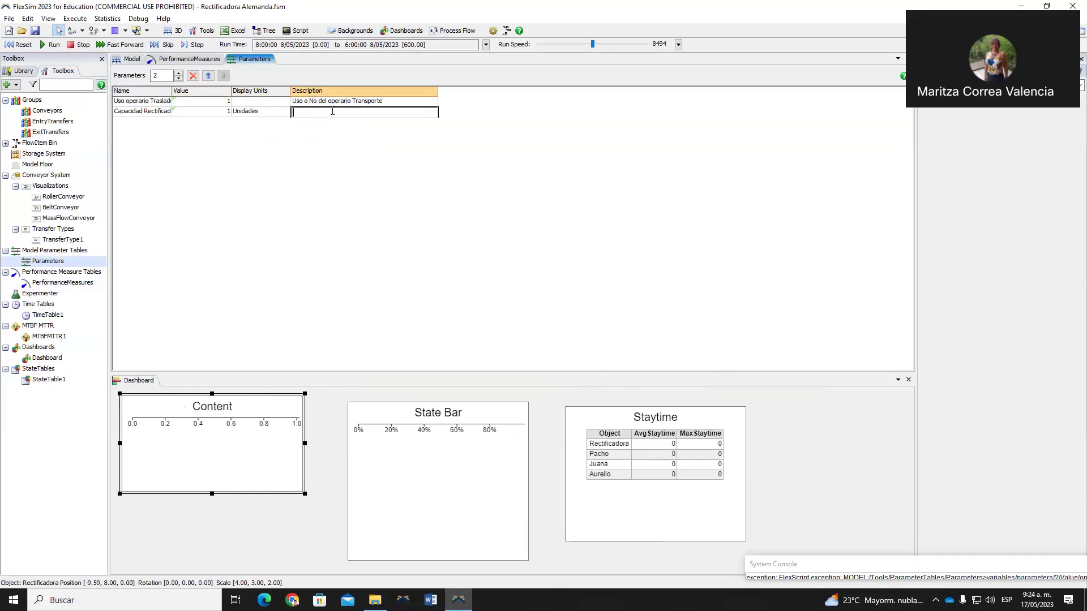
pyautogui.write('Capacidad de rectificac')
pyautogui.write('ora')
pyautogui.press('Return')
# Add a third parameter, name it "Uso operario rectifica", and select its value.
pyautogui.click(179, 73)
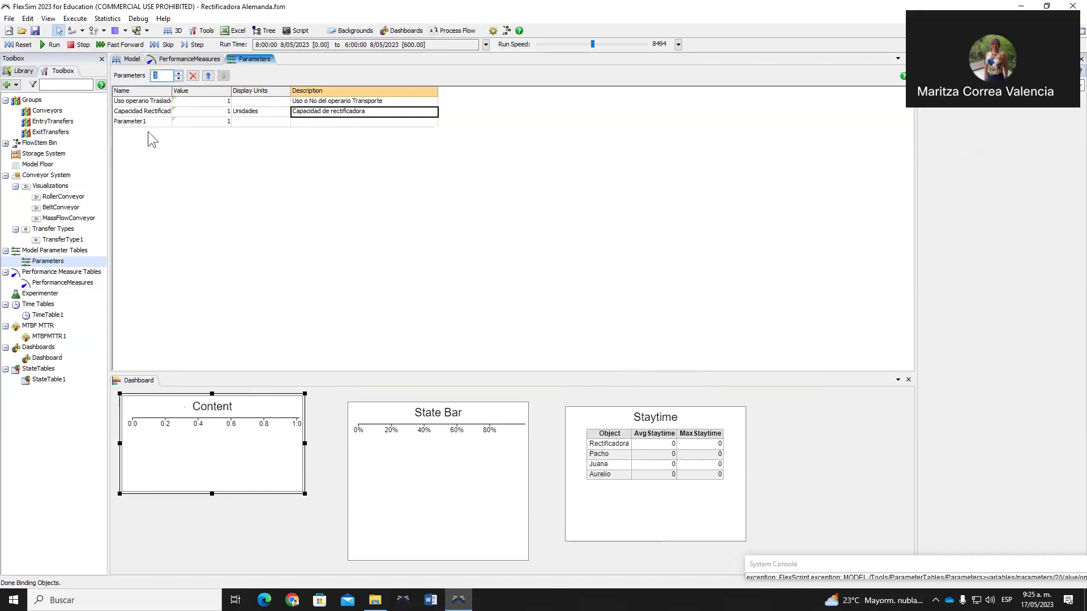
pyautogui.doubleClick(154, 121)
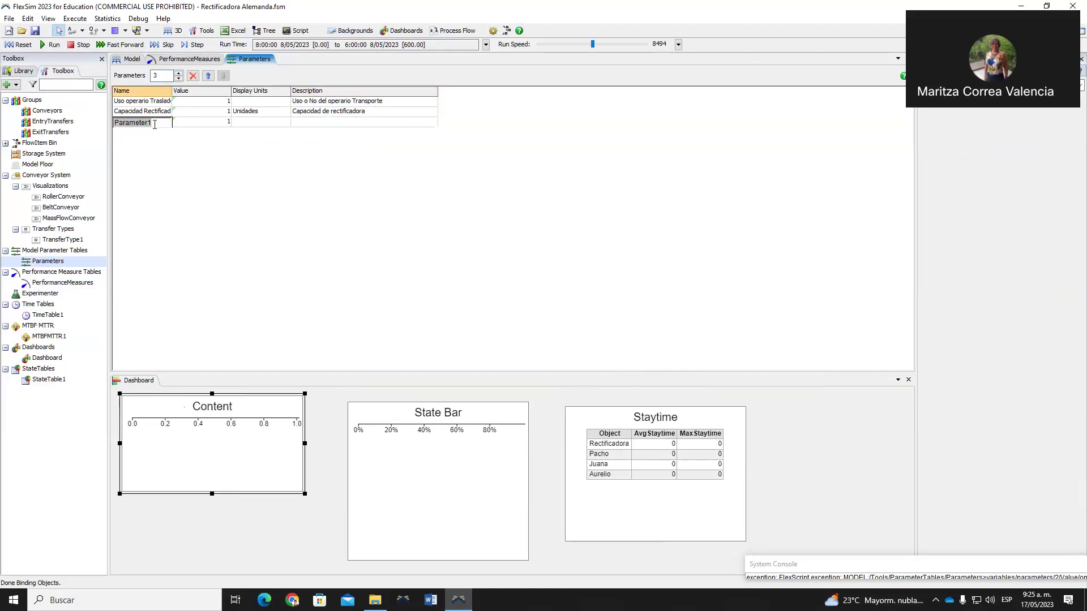
pyautogui.write('U')
pyautogui.write('so operario')
pyautogui.write(' rectifica')
pyautogui.press('Return')
pyautogui.click(233, 123)
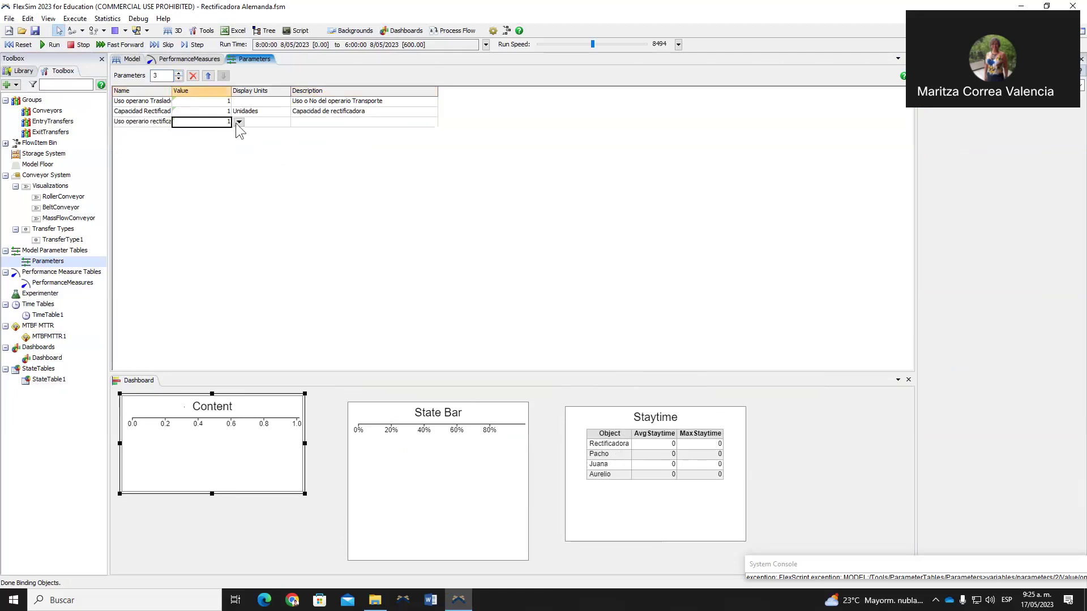
# Set the Uso operario rectificado parameter to type Binary and reference the Rectificadora's UseProcessOperators property.
pyautogui.click(238, 122)
pyautogui.click(256, 138)
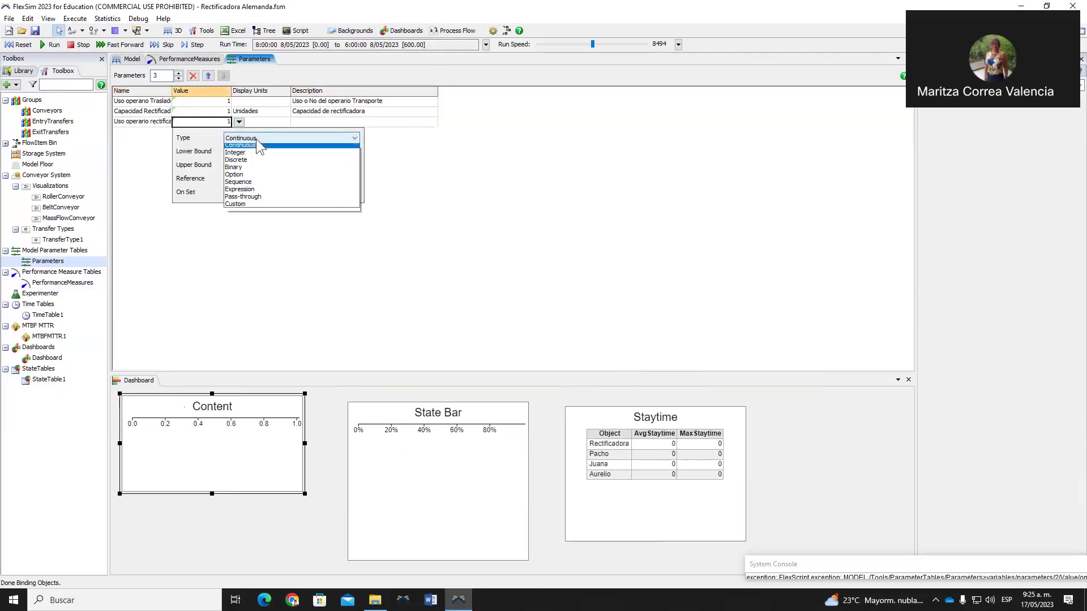
pyautogui.click(237, 171)
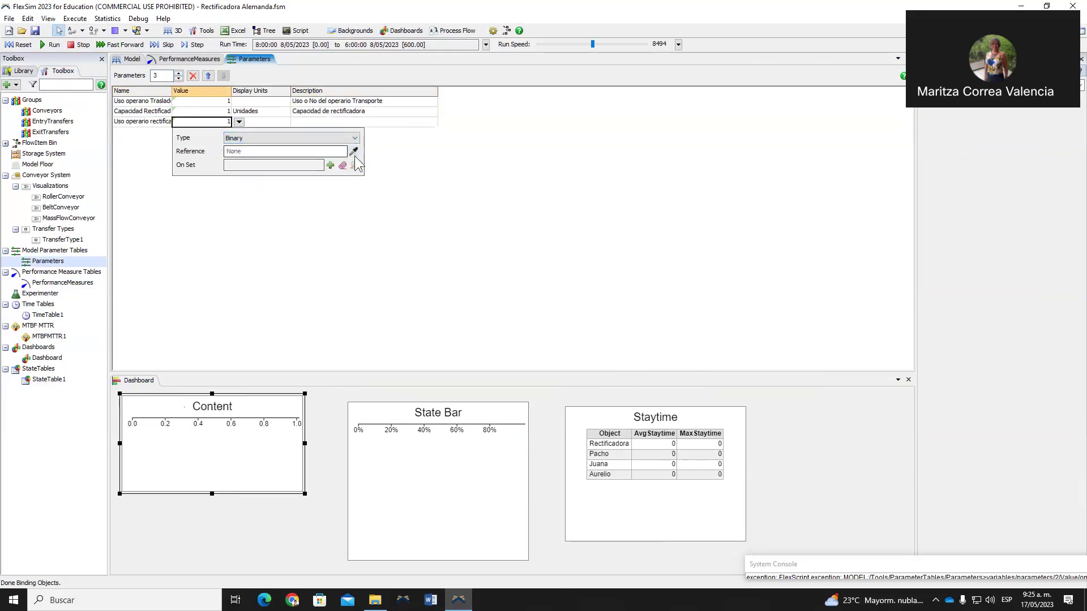
pyautogui.click(181, 58)
pyautogui.click(132, 54)
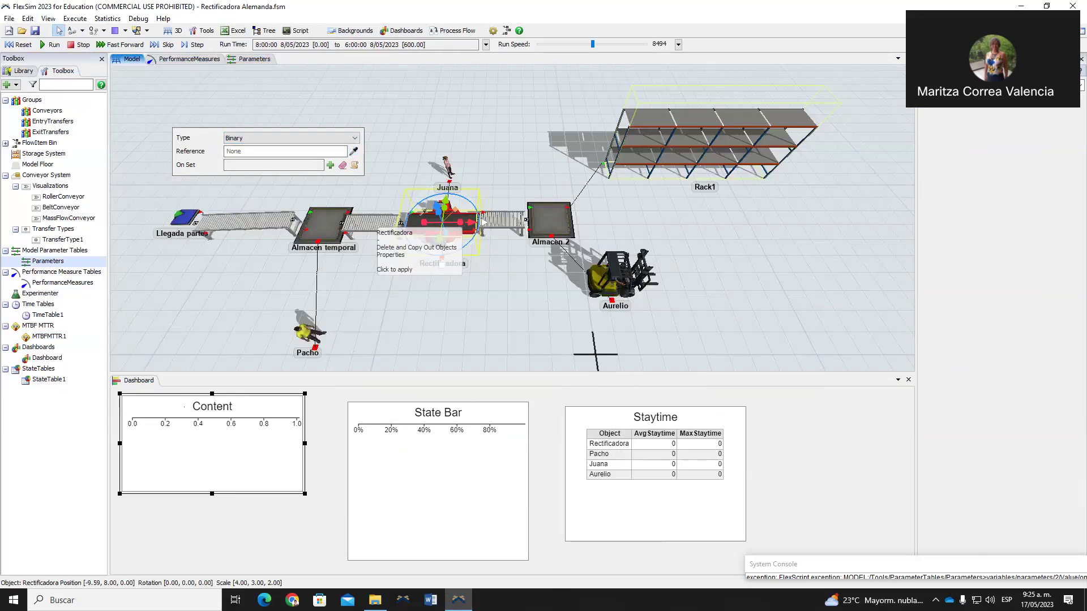
pyautogui.rightClick(421, 221)
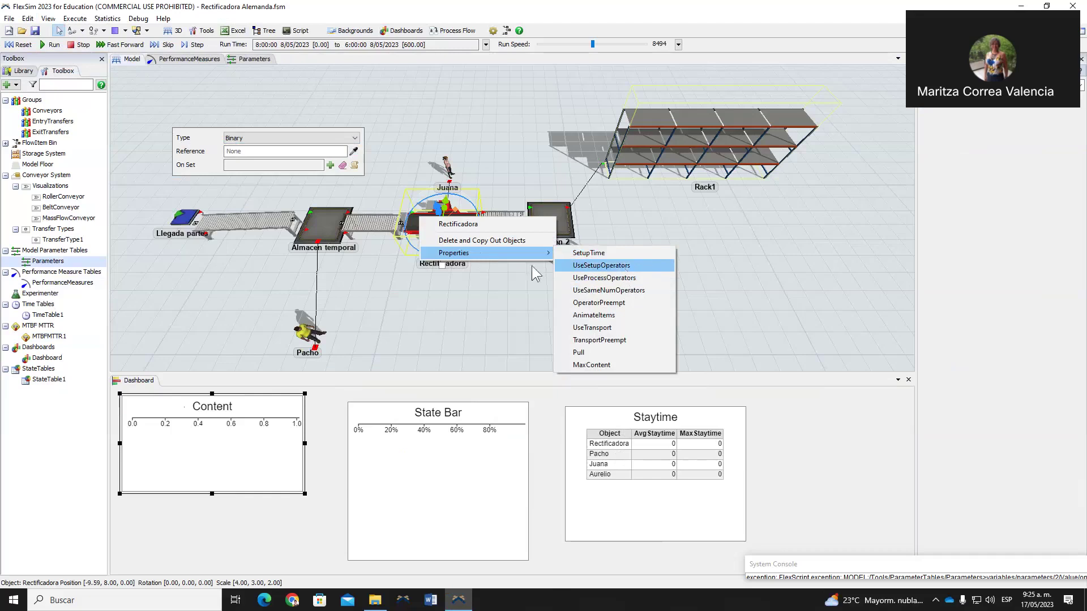
pyautogui.click(606, 280)
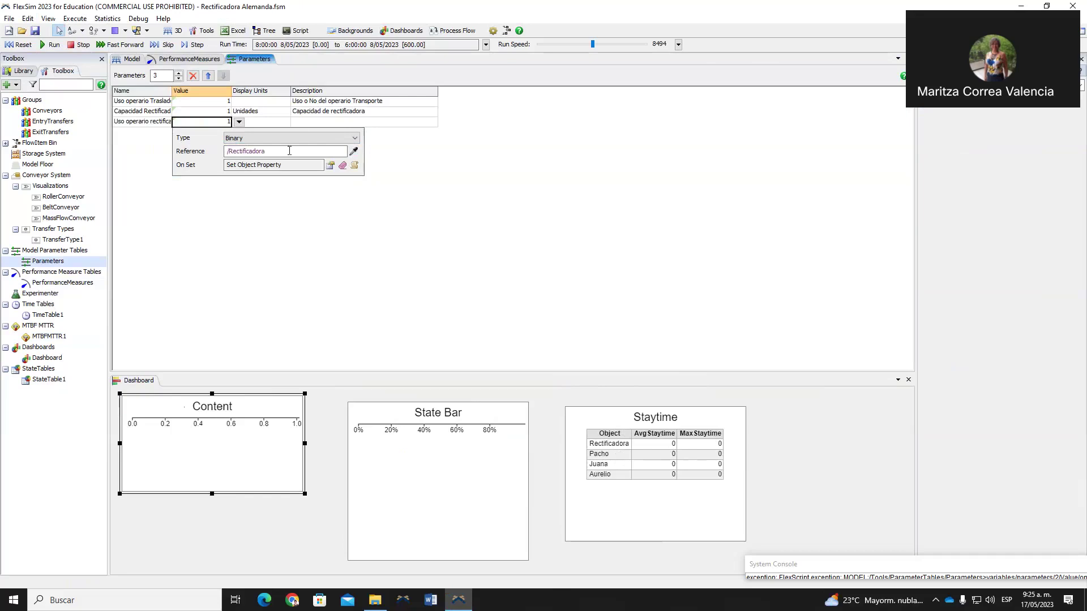
# Give the Uso operario rectificado parameter the description "Uso o No del operario Rectificado".
pyautogui.click(281, 121)
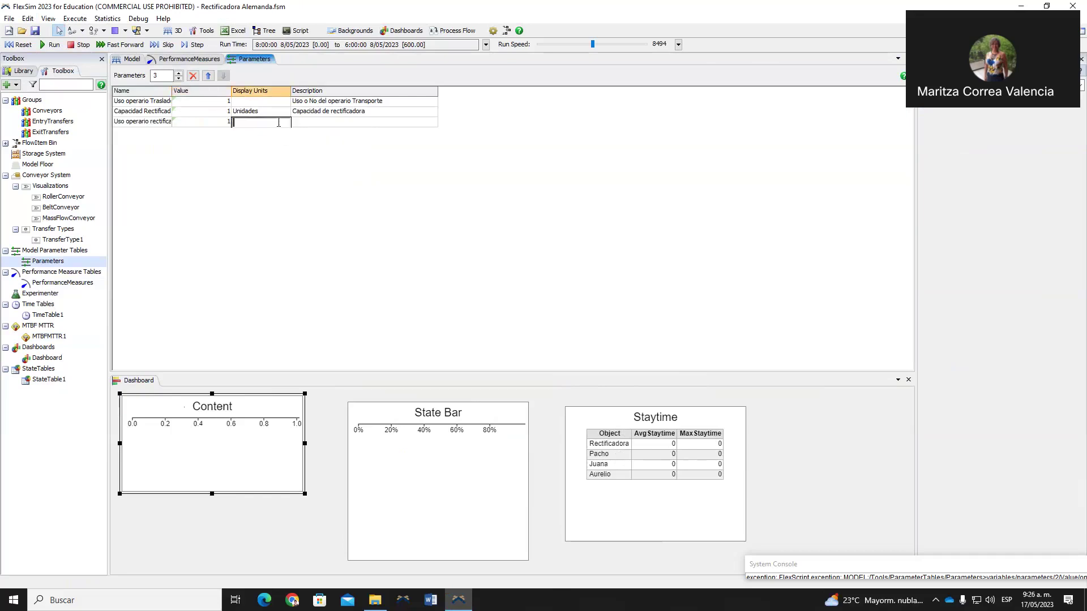
pyautogui.click(334, 124)
pyautogui.write('Uso o No del opera')
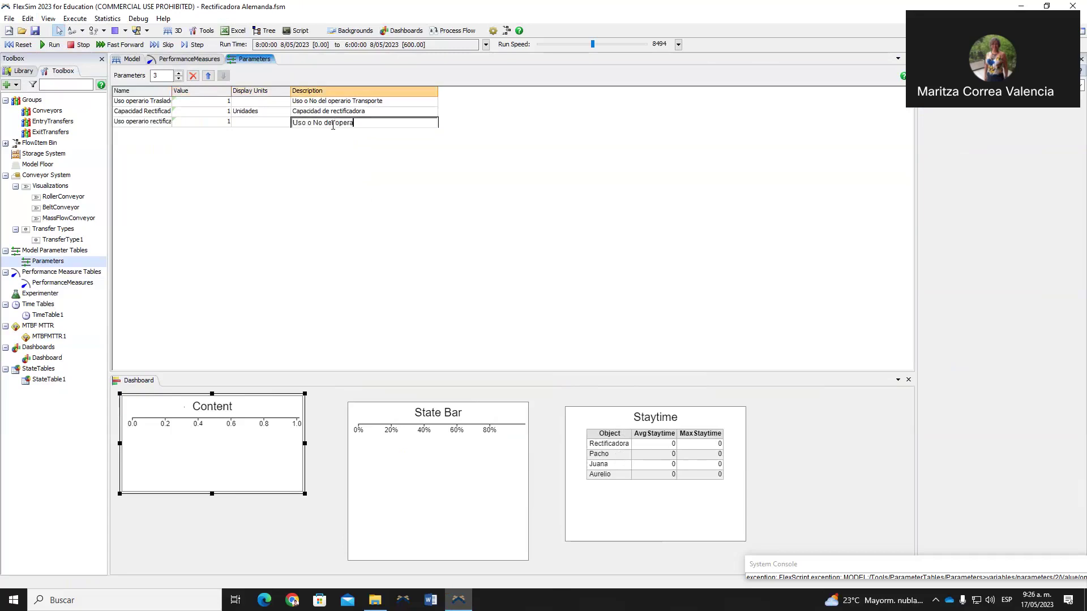
pyautogui.write('rio Rectificado')
pyautogui.press('Return')
pyautogui.write('++')
pyautogui.press('BackSpace')
pyautogui.write('Uso o No del operario Rectificado')
pyautogui.press('Return')
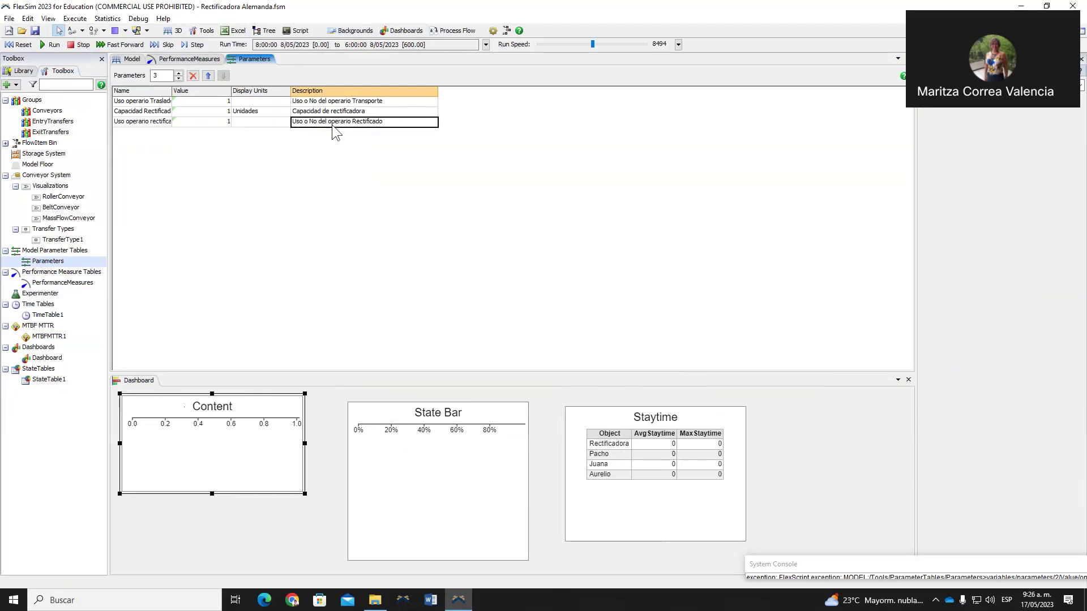
# Open the Experimenter and delete its existing jobs, CapacidadRectificado and Operario en rectificado.
pyautogui.click(190, 59)
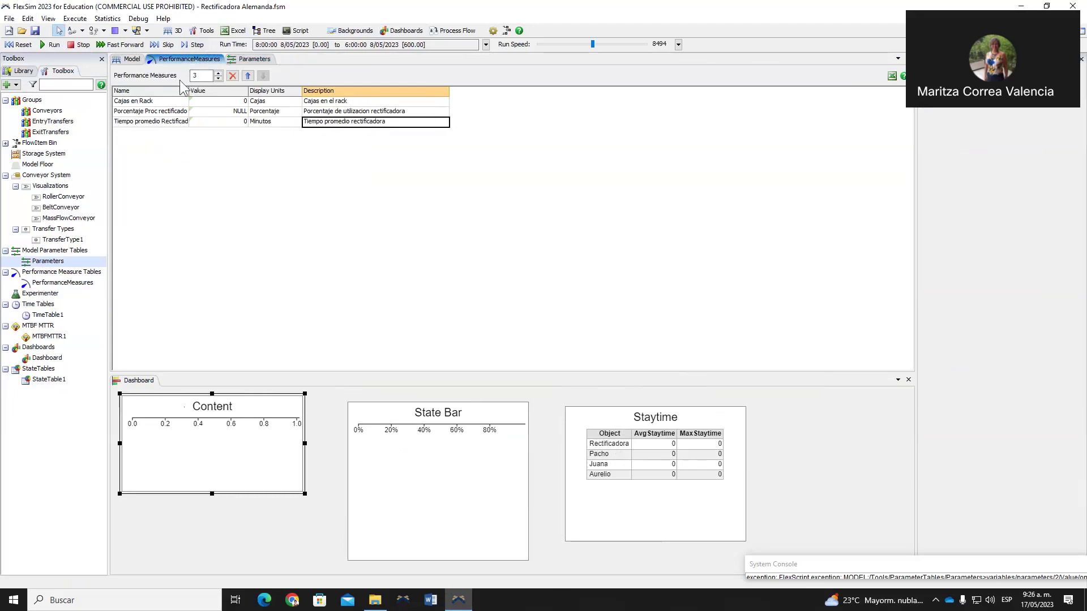
pyautogui.click(261, 60)
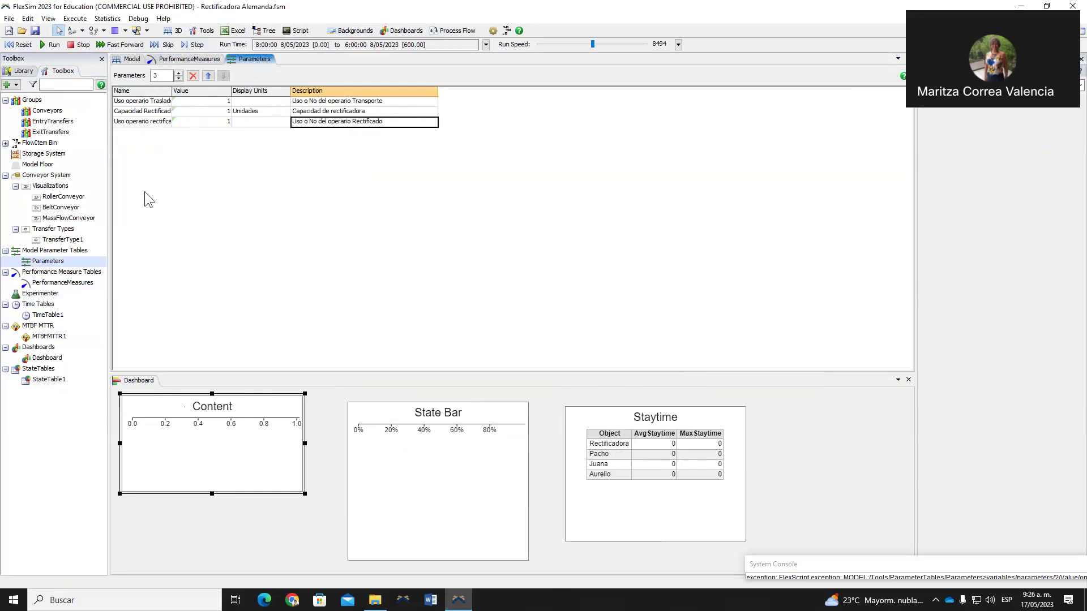
pyautogui.click(107, 19)
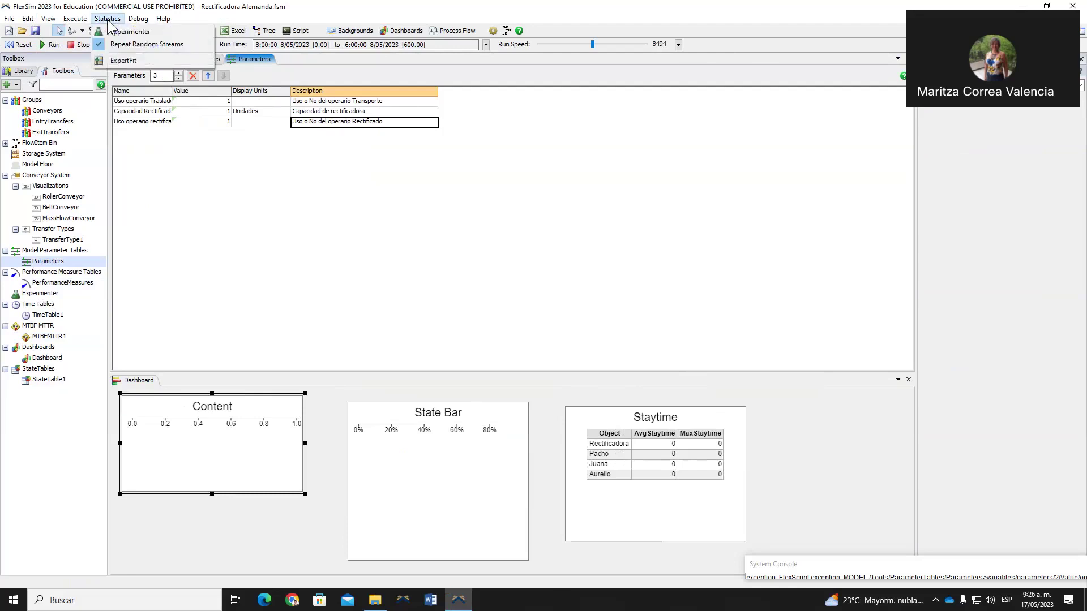
pyautogui.click(137, 33)
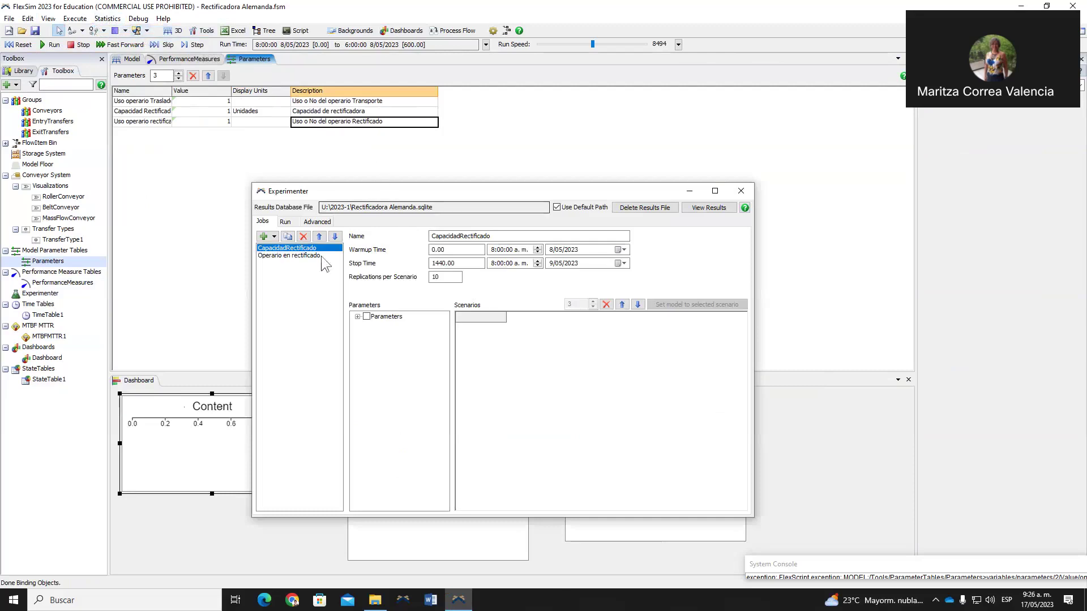
pyautogui.click(303, 236)
pyautogui.click(303, 236)
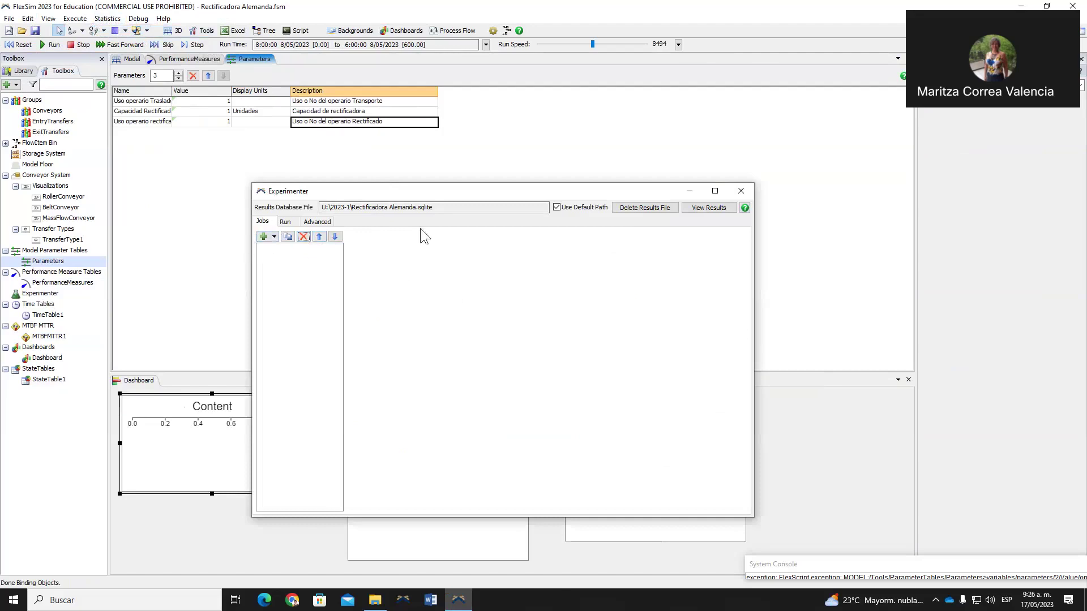
# Add a new job of type Experiment and name it "Usar Transporte".
pyautogui.click(265, 237)
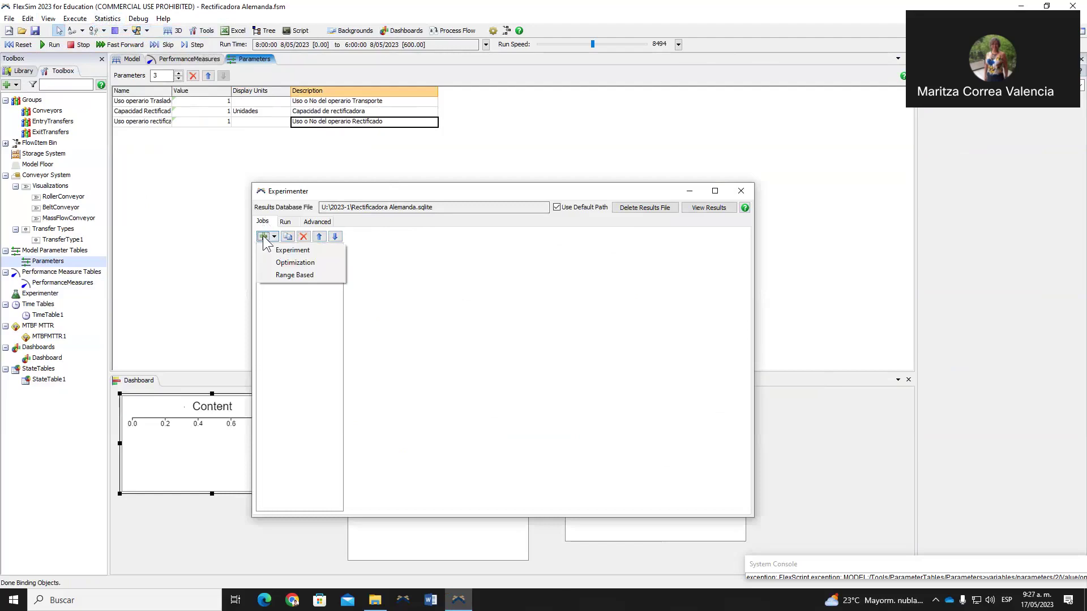
pyautogui.click(301, 251)
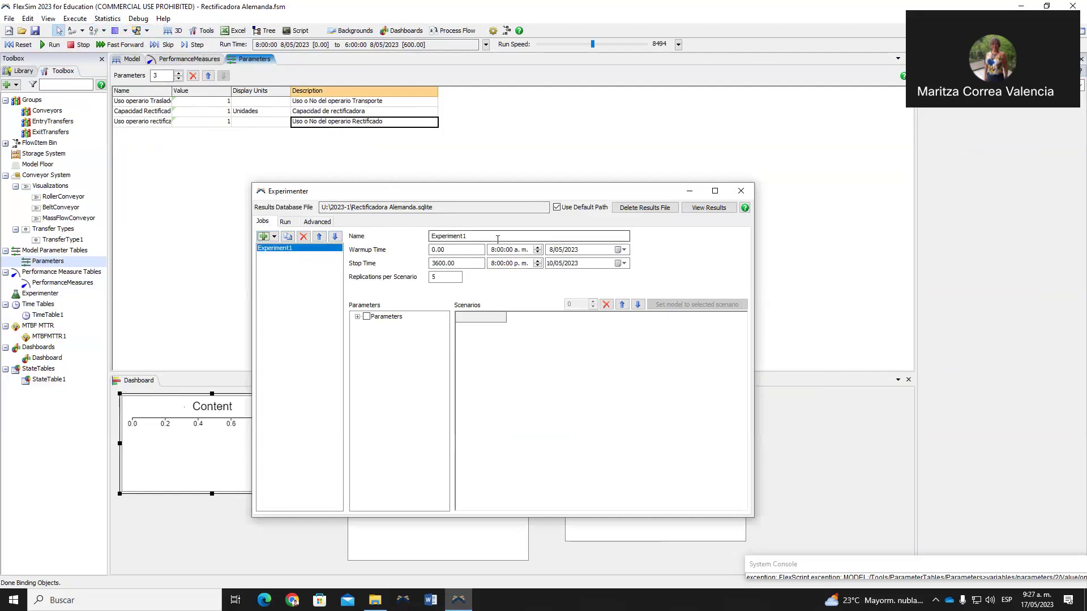
pyautogui.moveTo(498, 240); pyautogui.dragTo(363, 242)
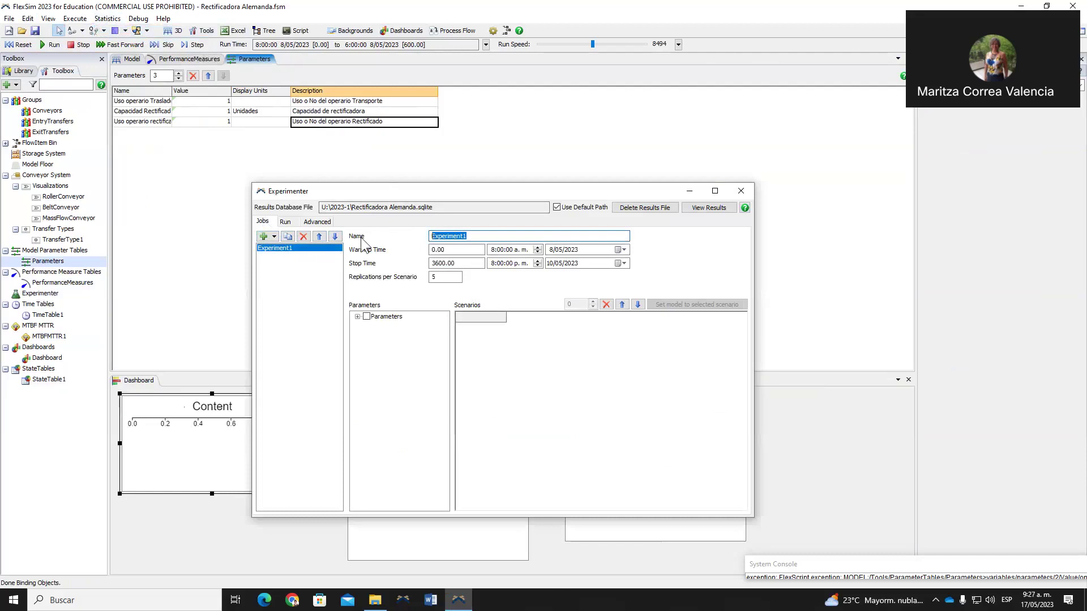
pyautogui.write('Usar Transporte')
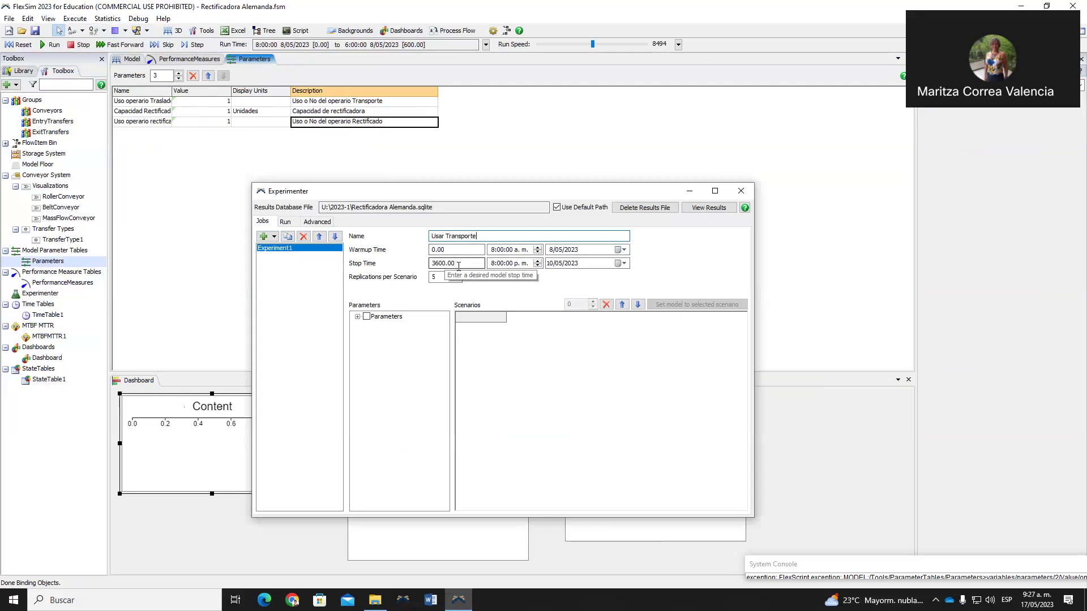
# Set the Usar Transporte job's stop date to 8/05/2023 and its replications per scenario to 10.
pyautogui.click(622, 264)
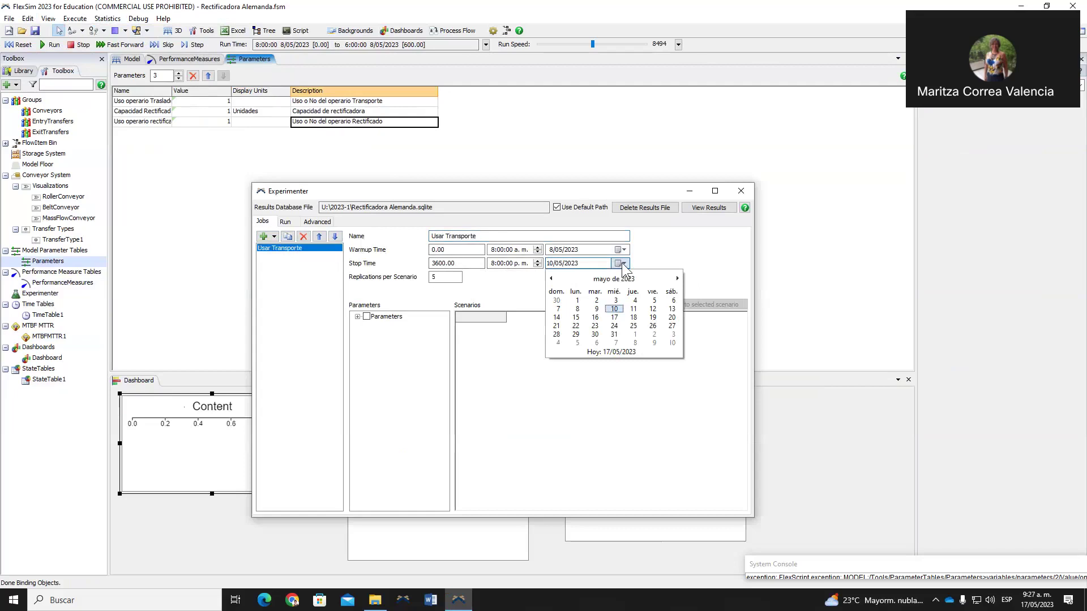
pyautogui.click(577, 309)
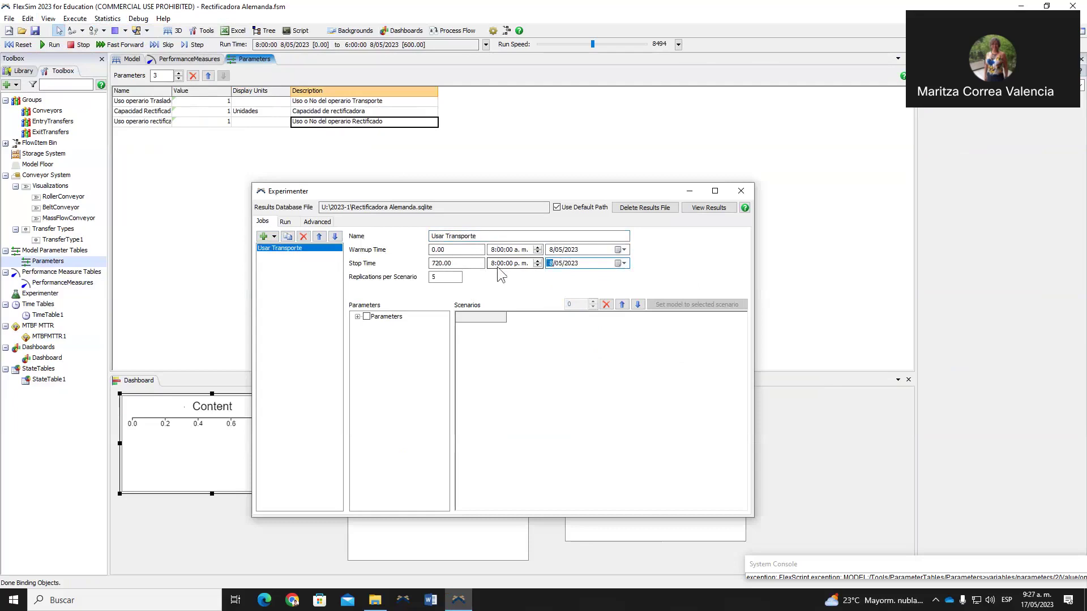
pyautogui.click(442, 278)
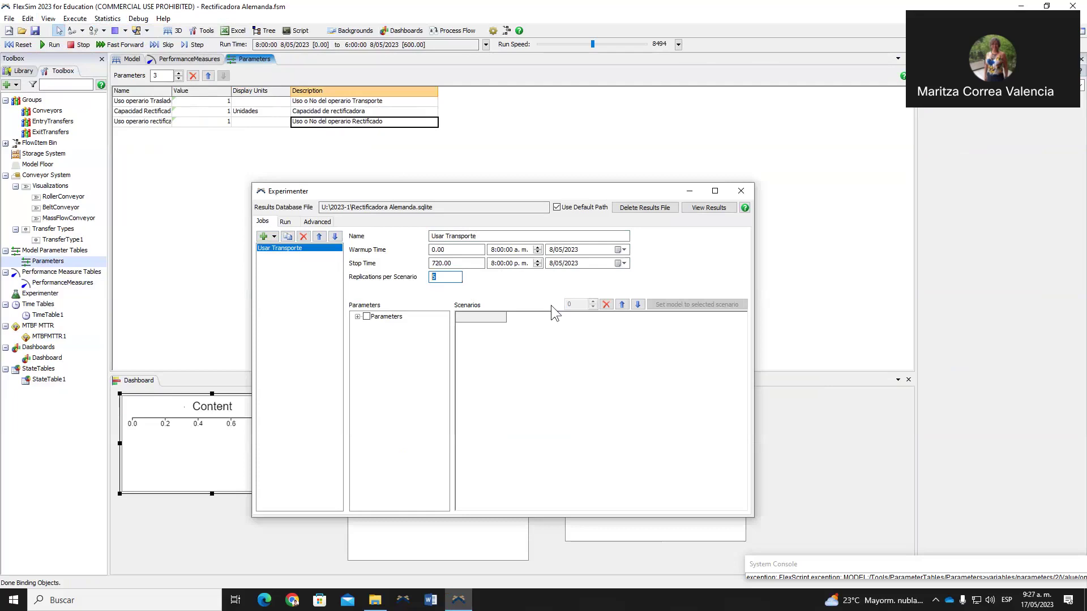
pyautogui.write('10')
# Include the Uso operario Traslado parameter in the Usar Transporte experiment.
pyautogui.click(358, 317)
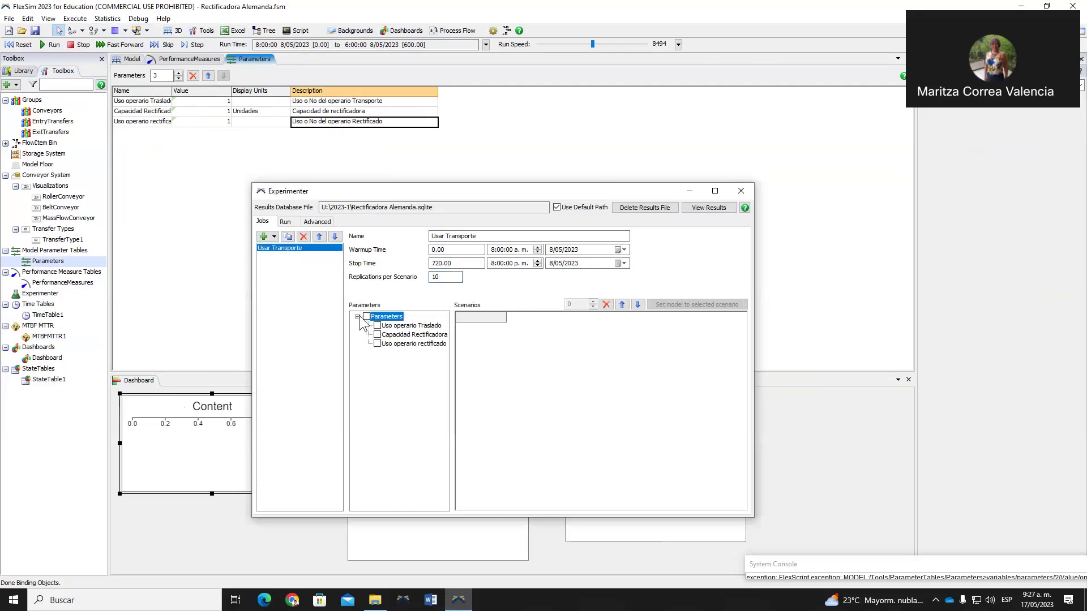
pyautogui.click(356, 317)
pyautogui.click(357, 317)
pyautogui.click(377, 326)
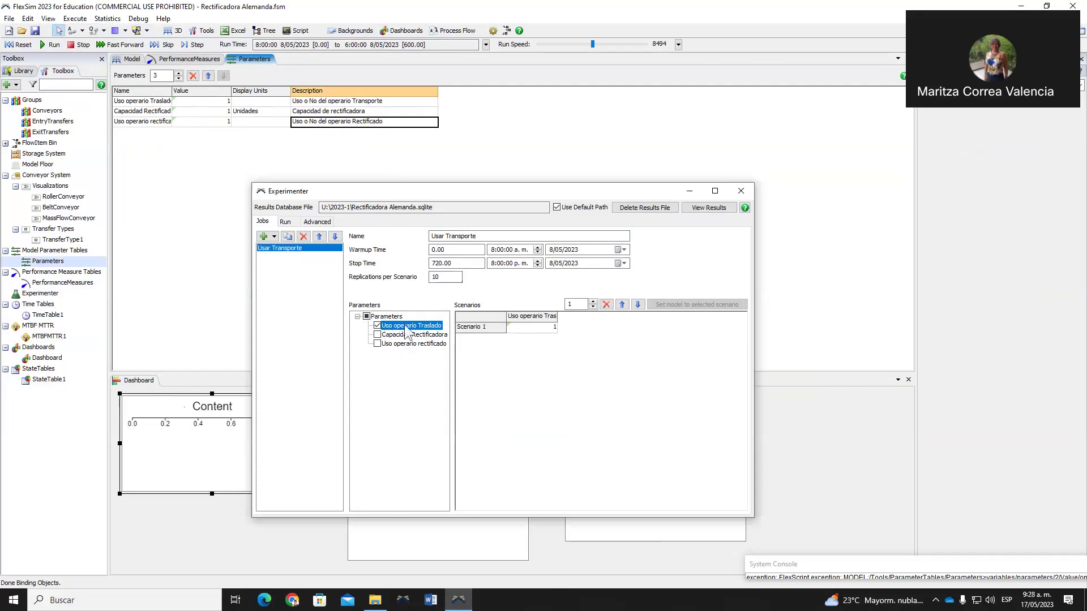
# Give the experiment two scenarios and set Uso operario Traslado to 0 in Scenario 2.
pyautogui.click(593, 303)
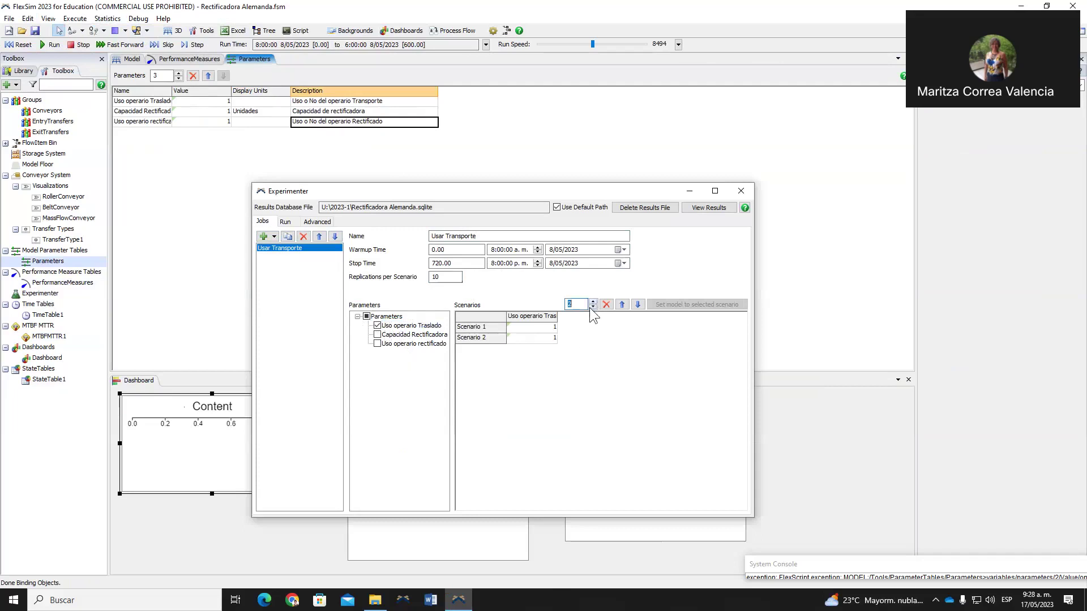
pyautogui.click(545, 328)
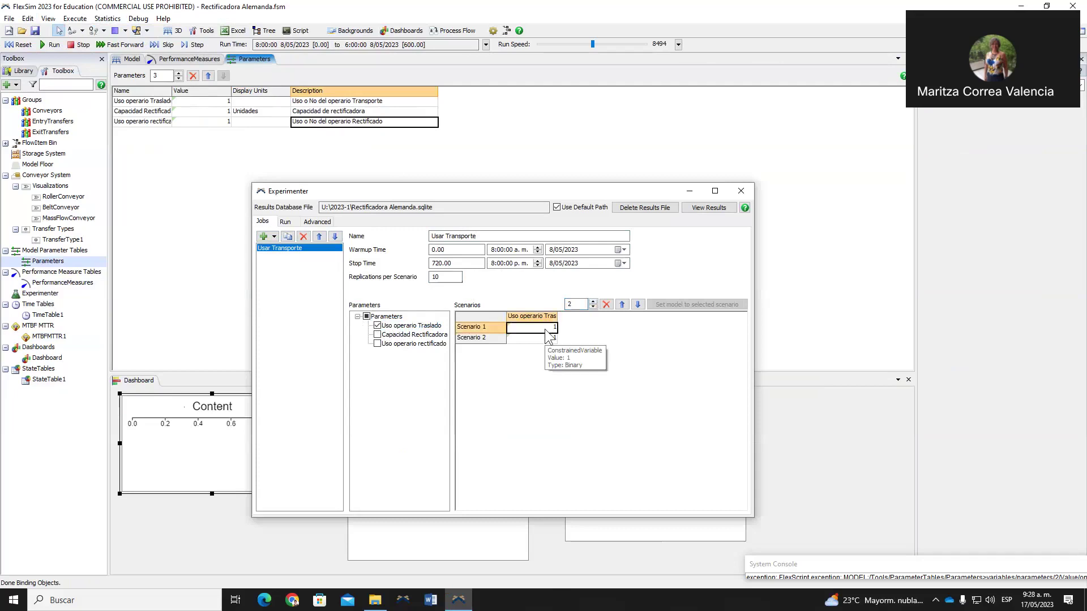
pyautogui.click(594, 301)
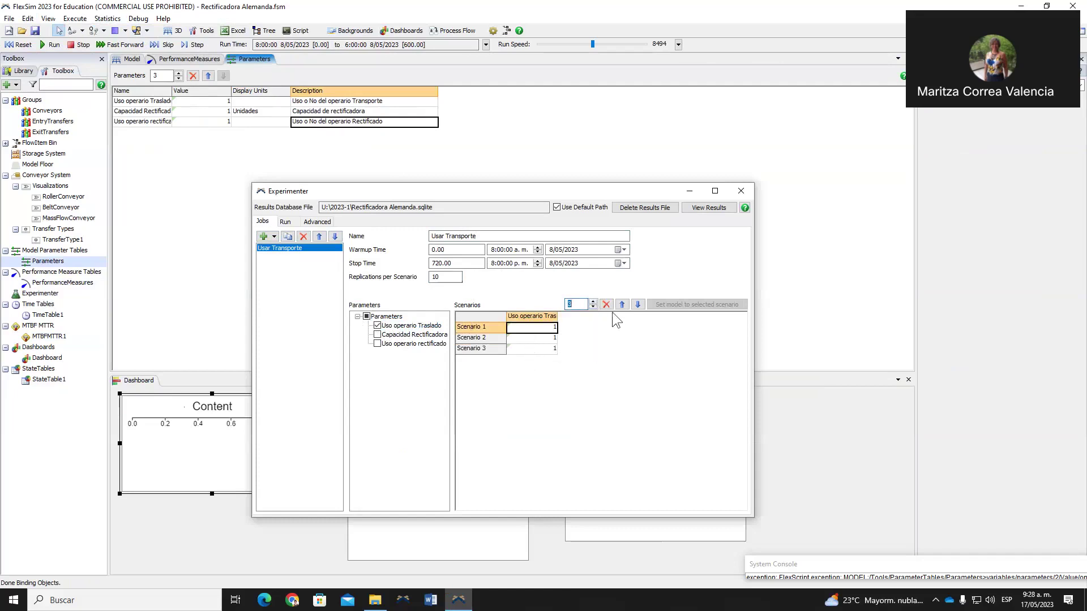
pyautogui.click(593, 307)
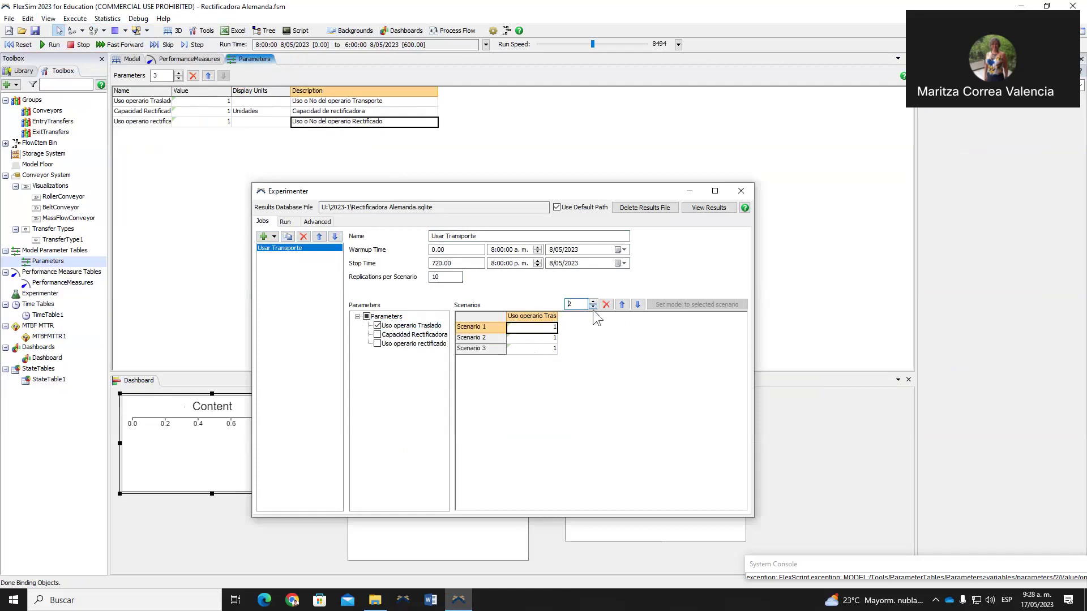
pyautogui.doubleClick(542, 339)
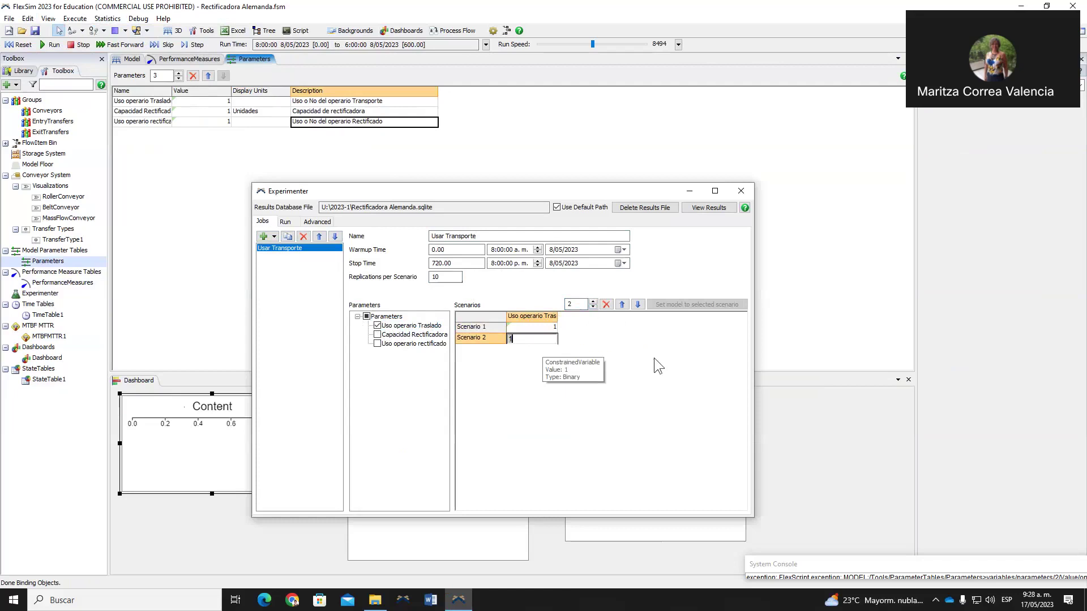
pyautogui.write('0')
pyautogui.press('Return')
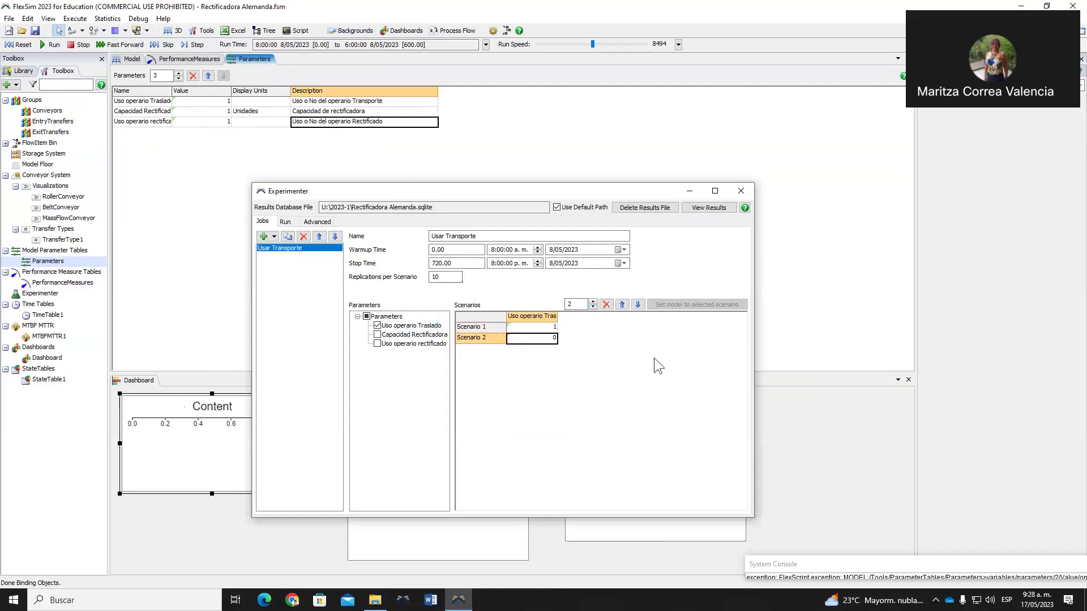
pyautogui.doubleClick(526, 330)
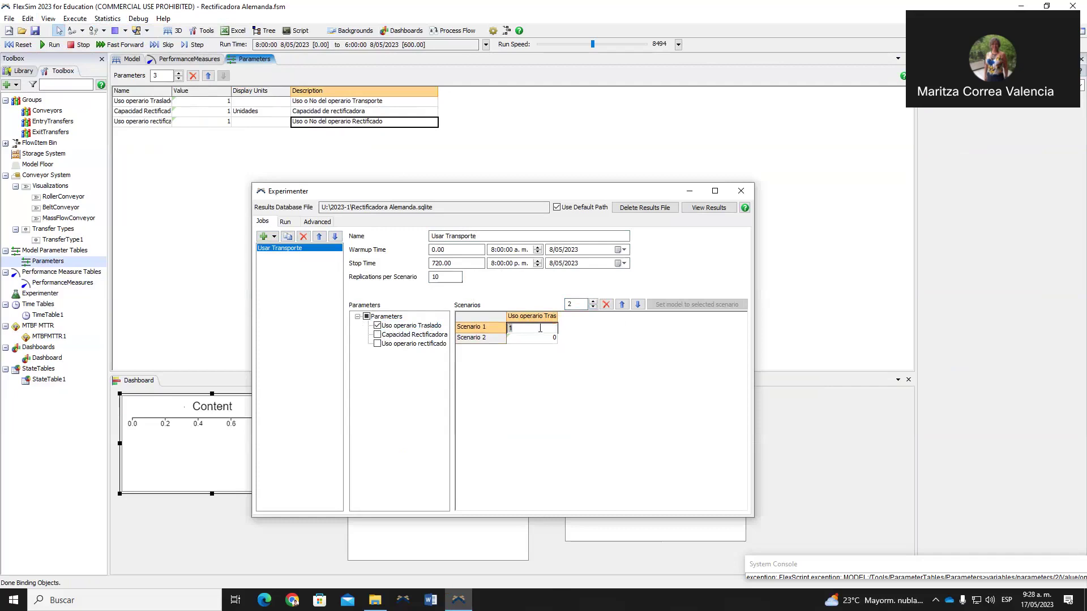
pyautogui.click(542, 340)
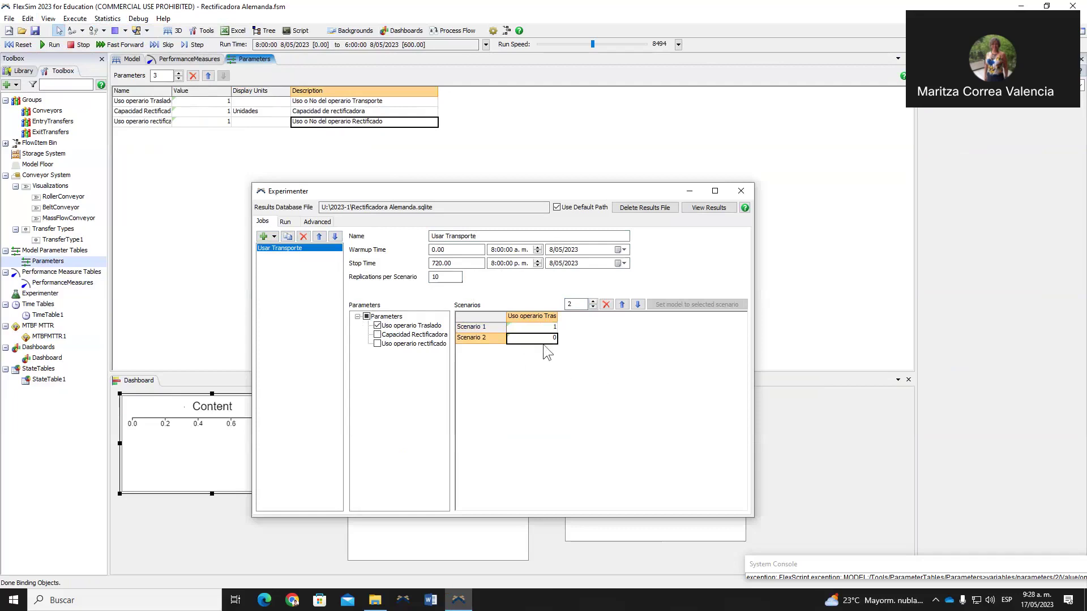
pyautogui.click(542, 326)
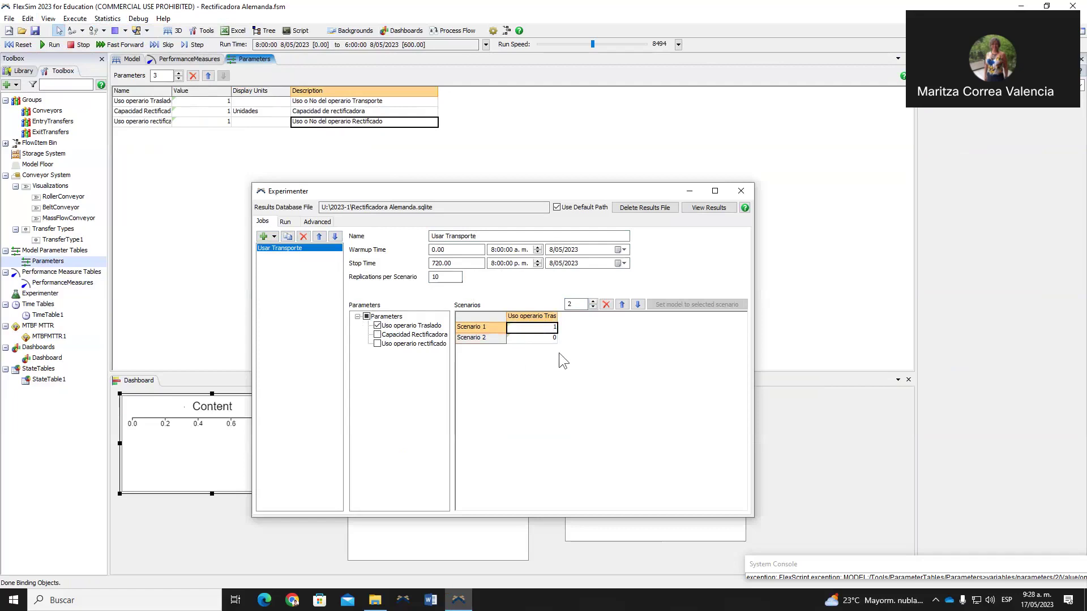
pyautogui.click(571, 368)
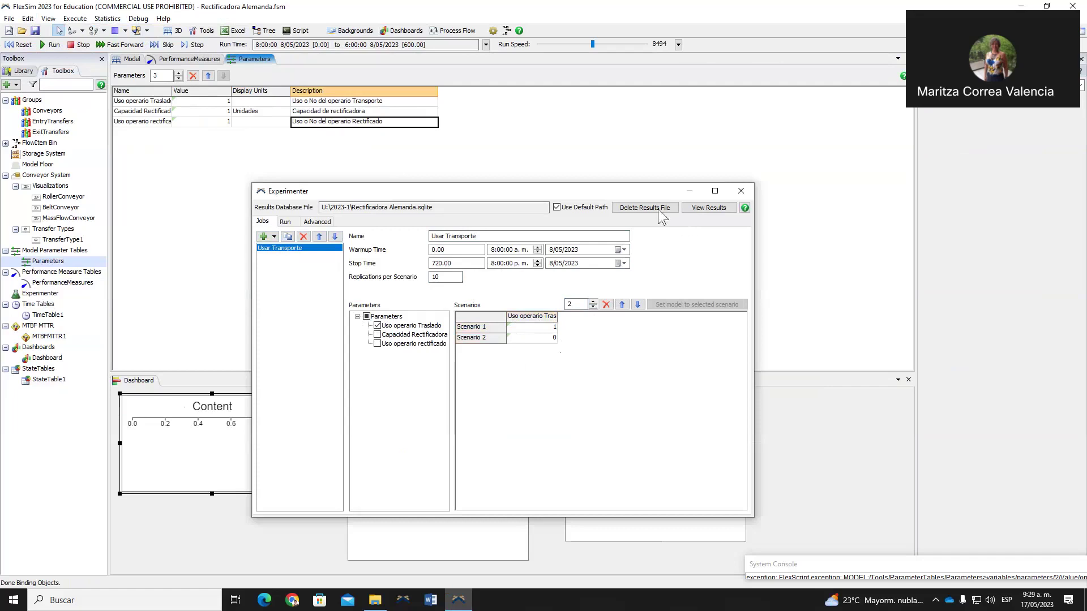
# Delete the existing results database file and bring up the run status of the Usar Transporte job.
pyautogui.click(637, 215)
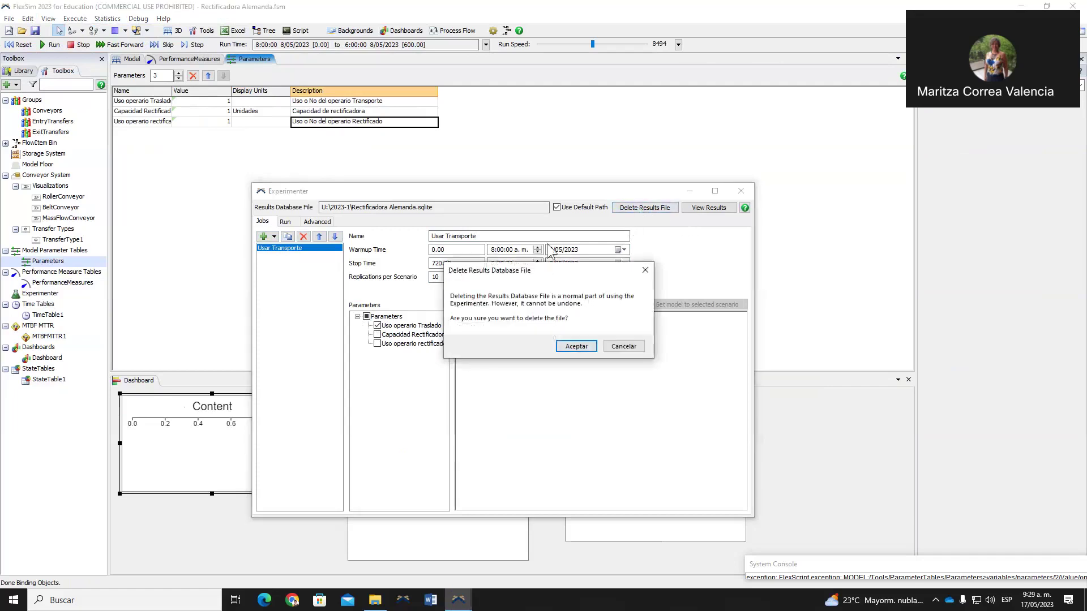
pyautogui.click(575, 346)
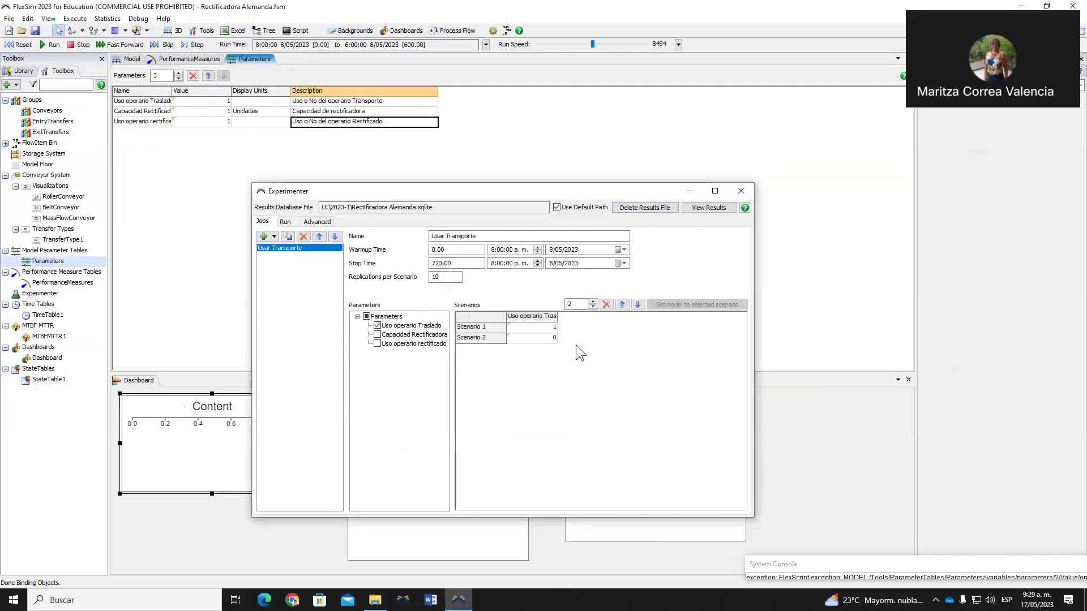
pyautogui.click(284, 223)
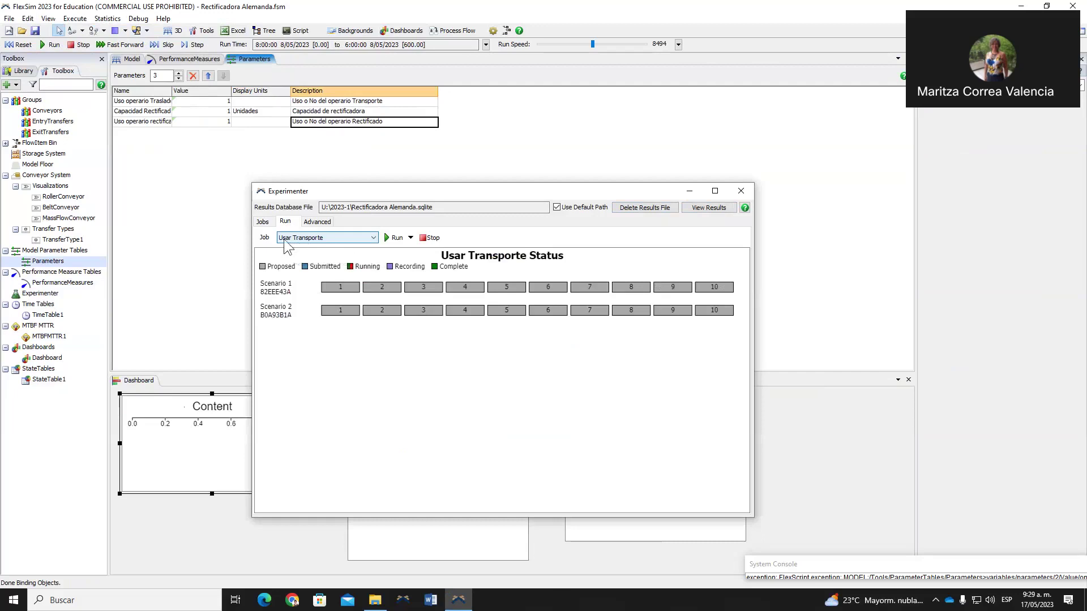
# Run the Usar Transporte job and open its results with the mean confidence interval included in the plot.
pyautogui.click(390, 238)
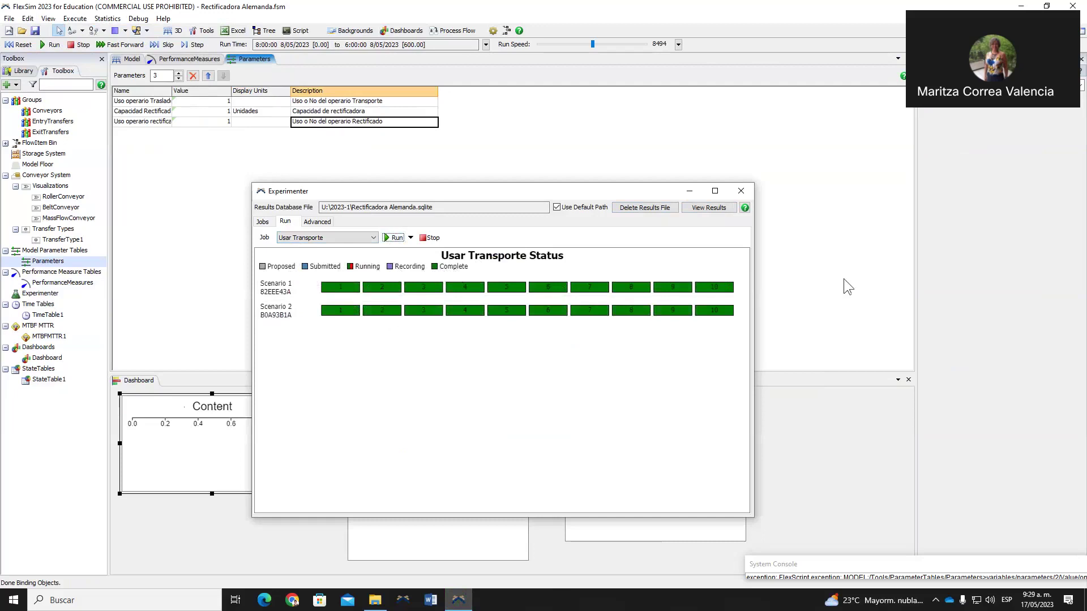
pyautogui.click(711, 207)
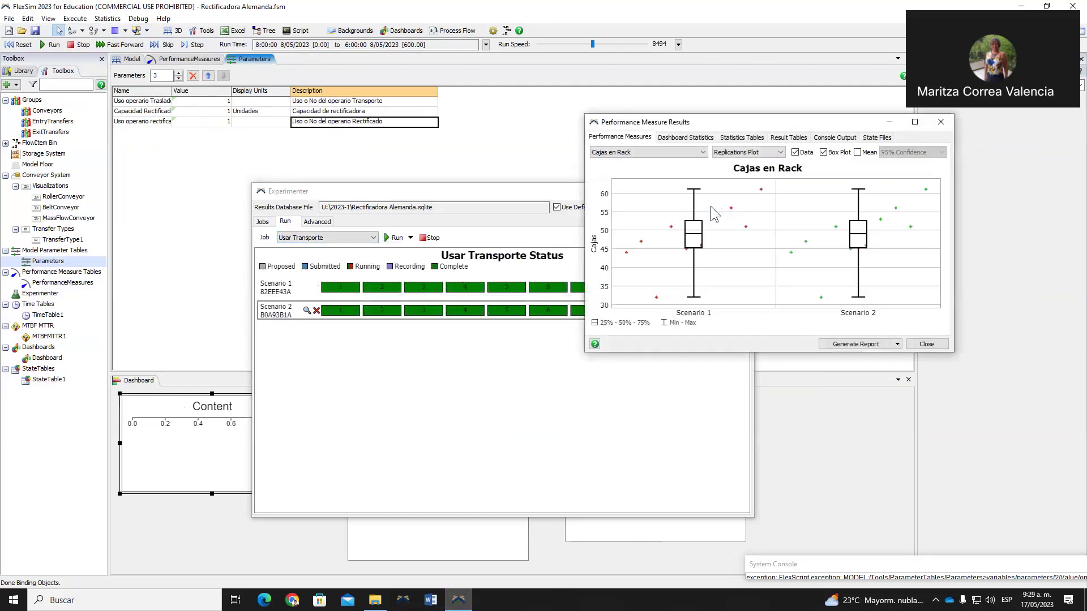
pyautogui.click(859, 154)
pyautogui.click(858, 154)
pyautogui.click(858, 153)
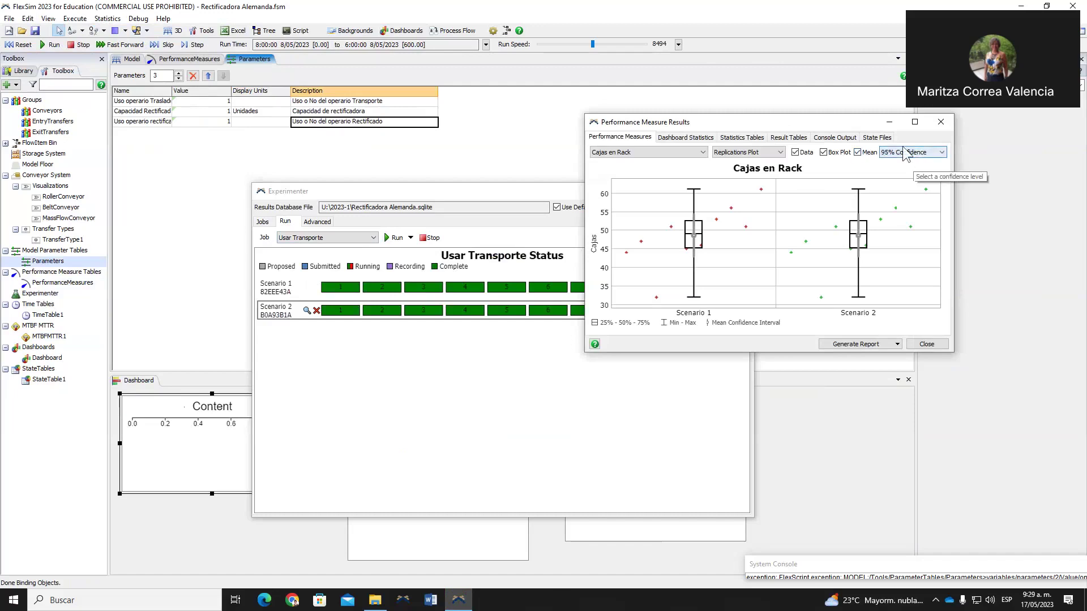
# Compare the Cajas en Rack sample means of Scenario 1 and Scenario 2.
pyautogui.click(643, 152)
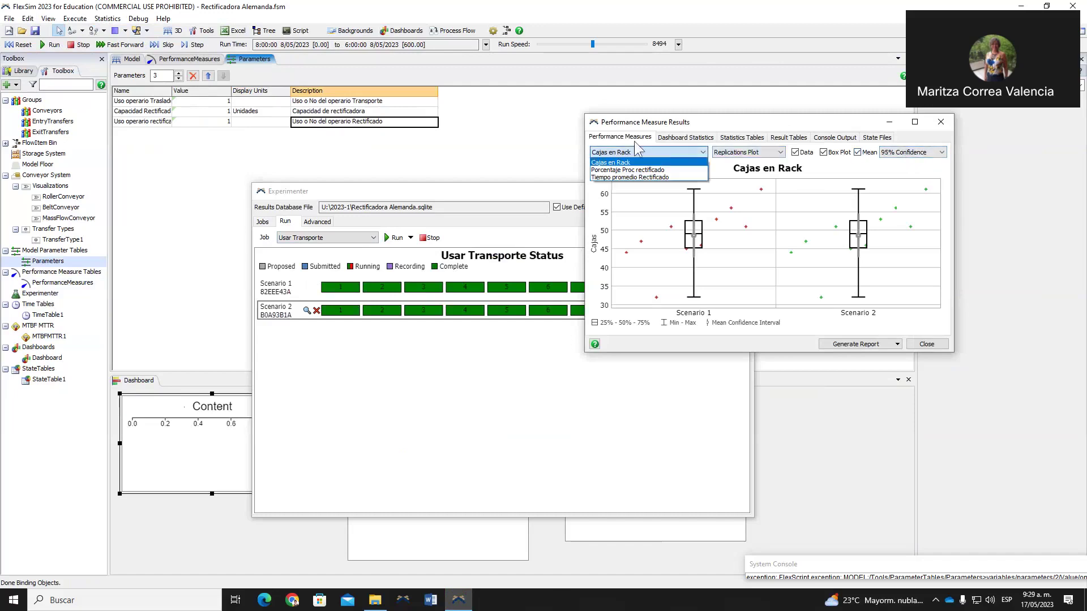
pyautogui.click(614, 162)
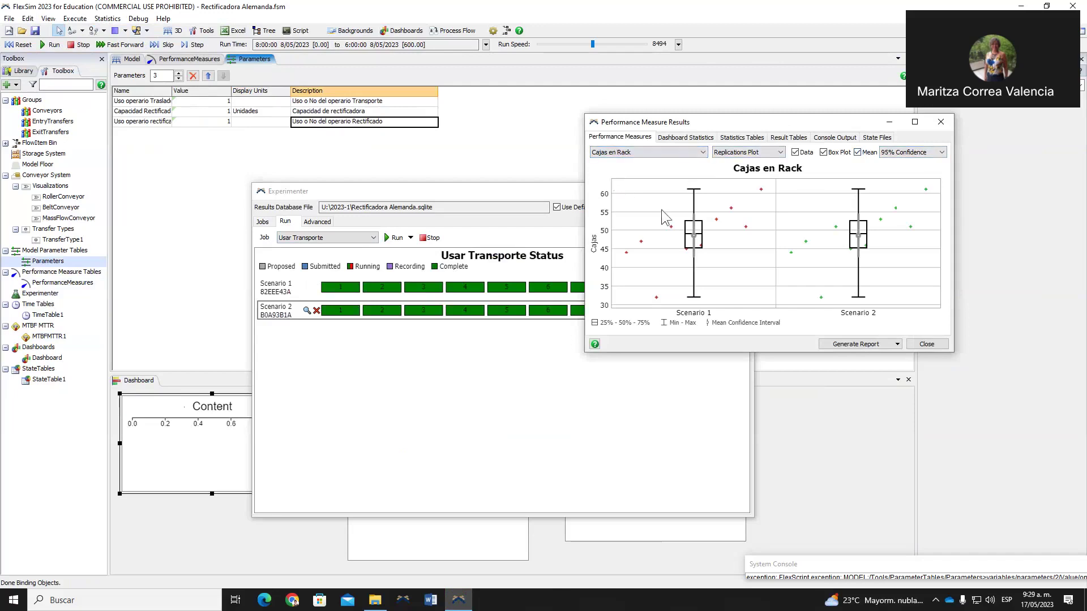
pyautogui.moveTo(695, 237)
pyautogui.moveTo(860, 241)
# Plot Porcentaje Proc rectificado and compare the sample means of the two scenarios.
pyautogui.click(663, 153)
pyautogui.click(649, 171)
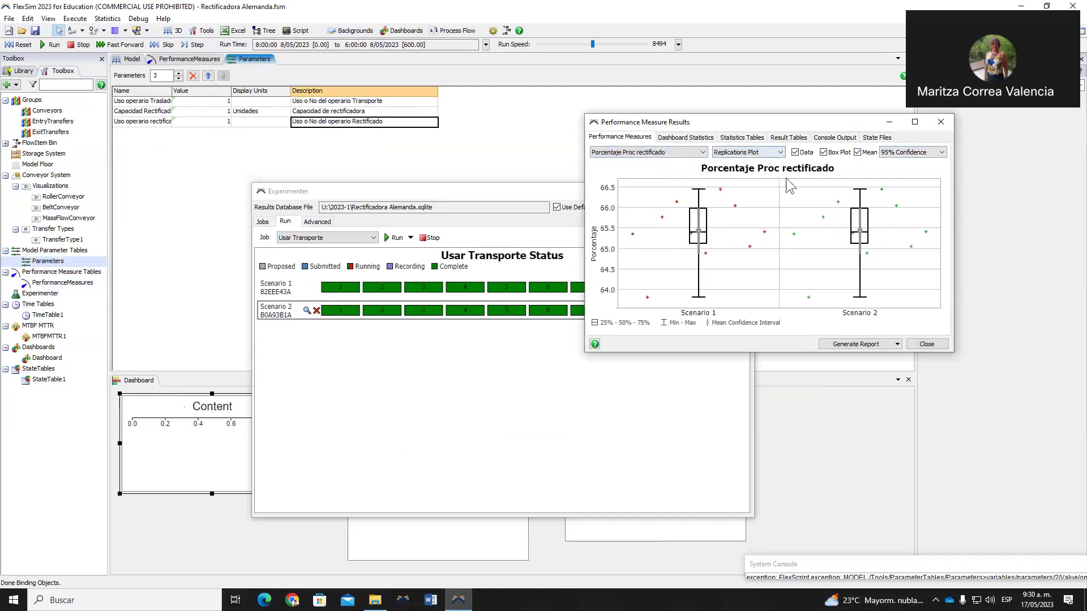
pyautogui.moveTo(700, 232)
pyautogui.moveTo(862, 233)
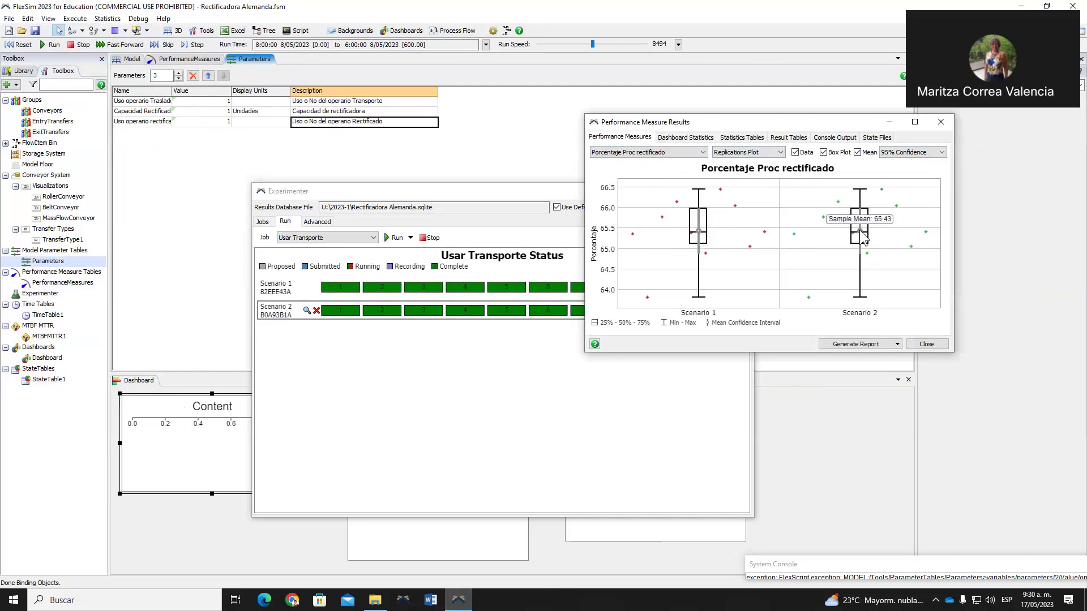
# Examine the Tiempo promedio Rectificado plot for both scenarios and close the performance measure results.
pyautogui.click(661, 157)
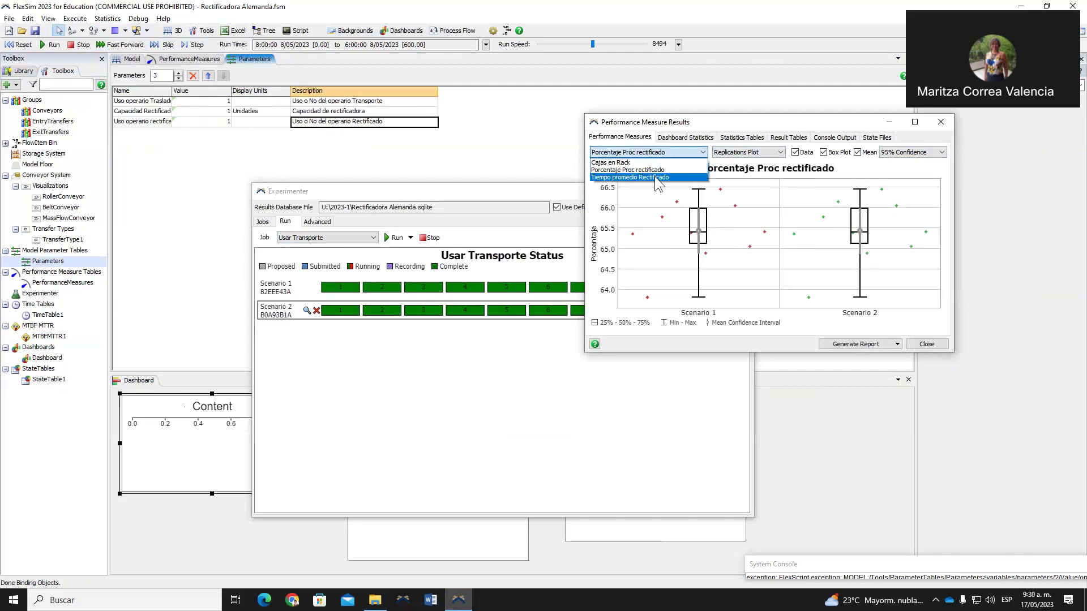
pyautogui.click(655, 176)
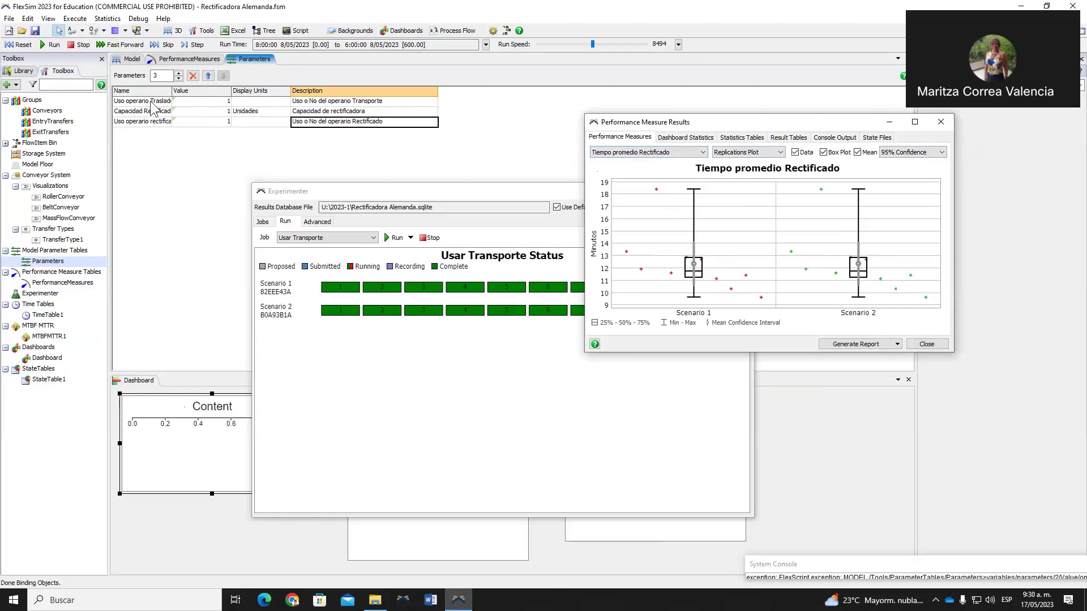
pyautogui.click(941, 122)
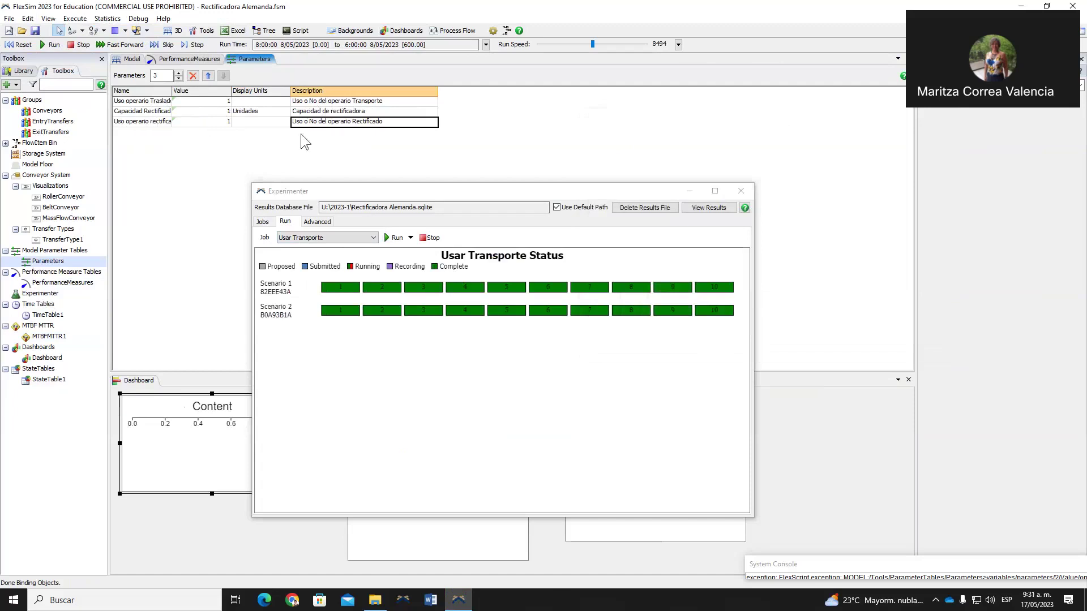
# Return to the Experimenter job setup and delete the results database file of the previous run.
pyautogui.click(275, 220)
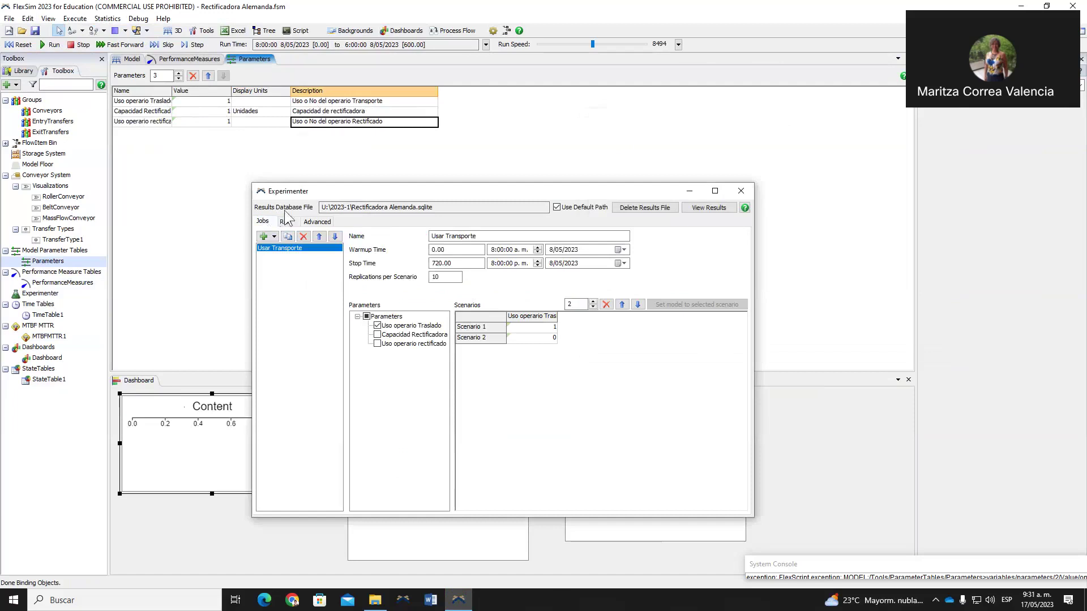
pyautogui.click(644, 208)
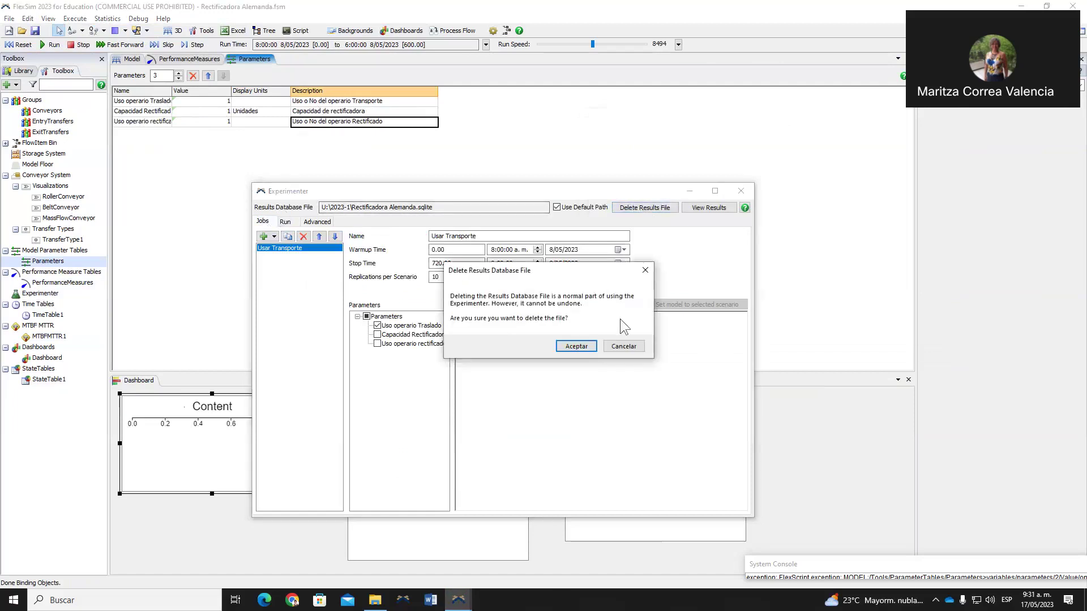
pyautogui.click(583, 345)
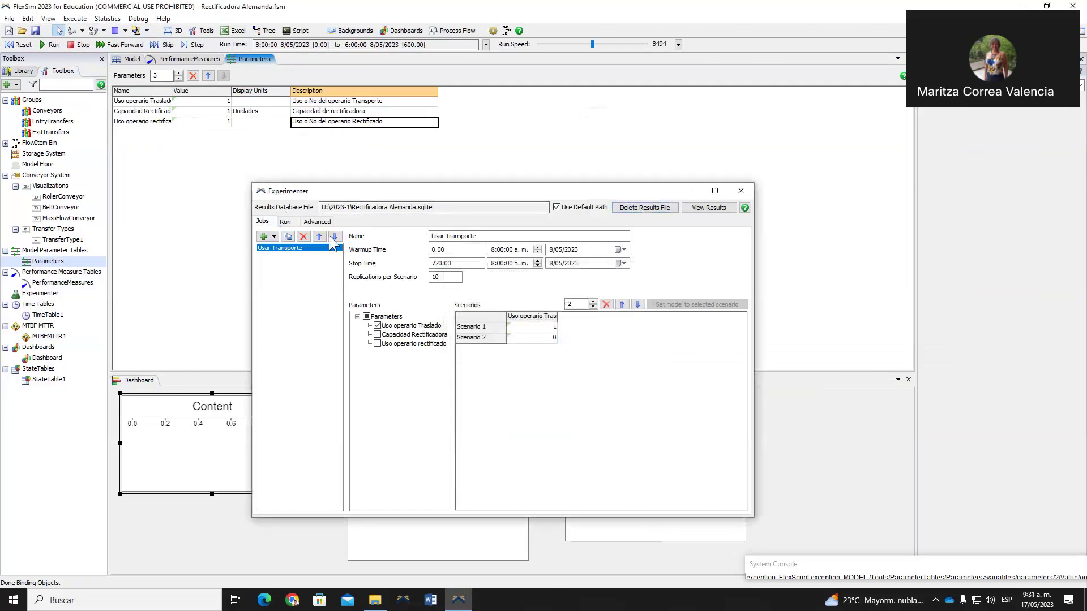
# Add a new Experiment job and name it Capacidad Rectificado.
pyautogui.click(263, 237)
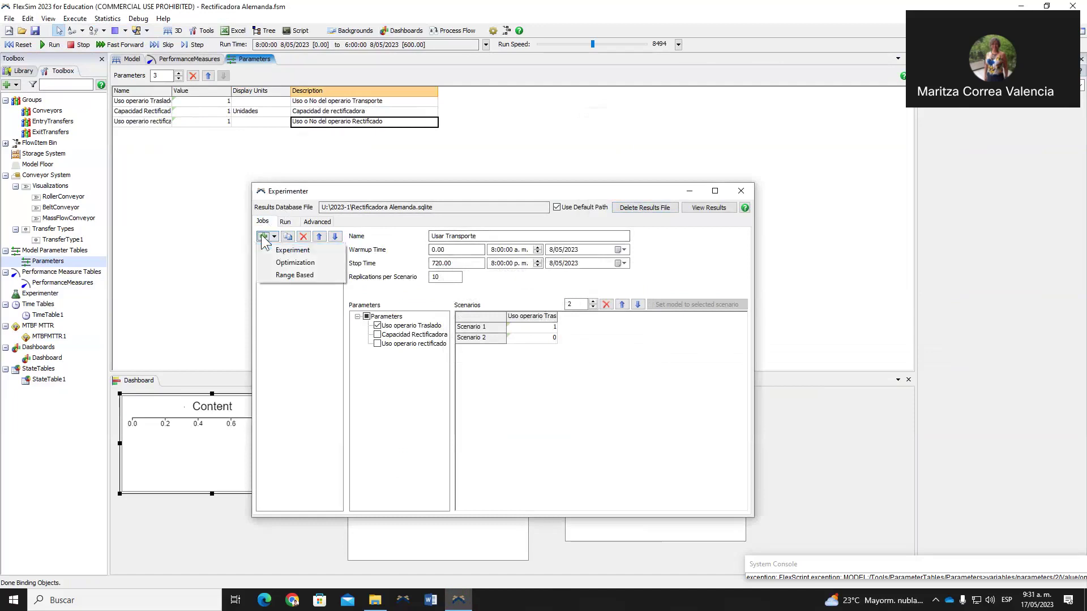
pyautogui.click(293, 251)
pyautogui.doubleClick(476, 236)
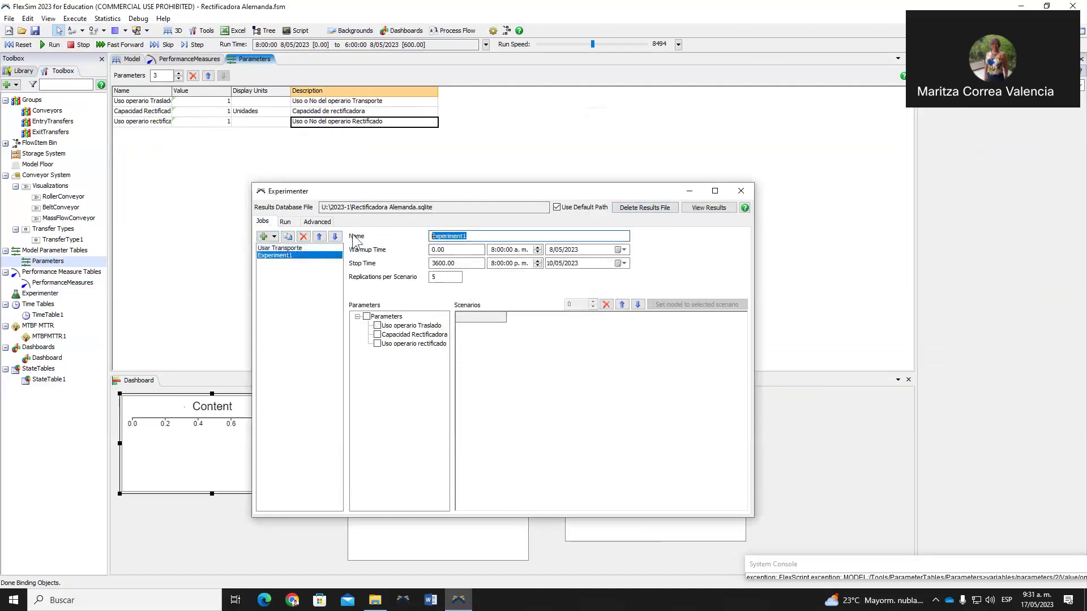
pyautogui.write('Capacidad Rectificado')
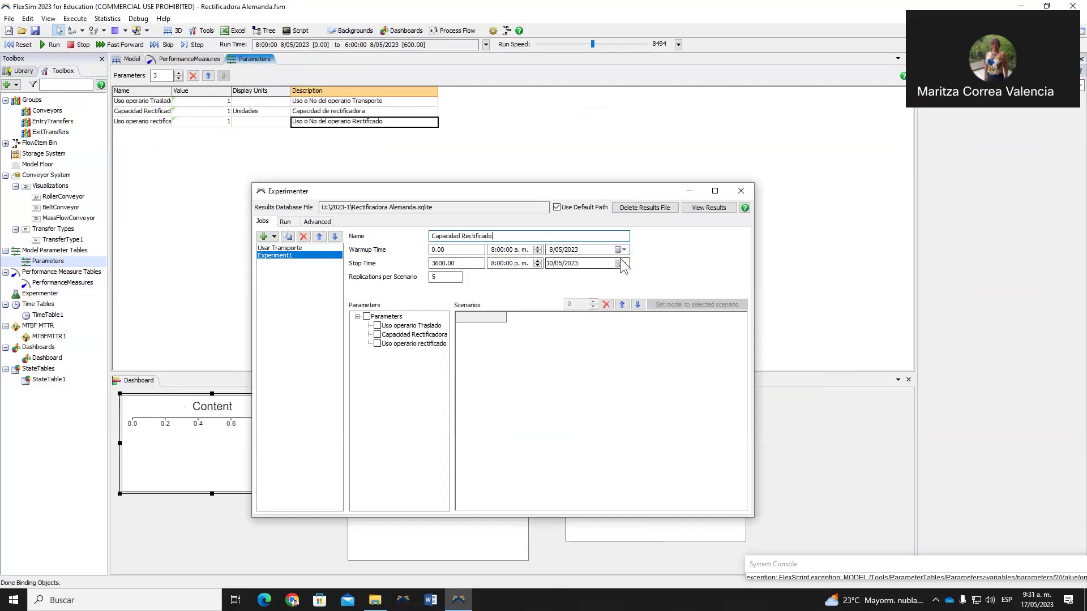
# Set the Capacidad Rectificado job's stop date to 8/05/2023 and its replications per scenario to 10.
pyautogui.click(620, 263)
pyautogui.click(597, 309)
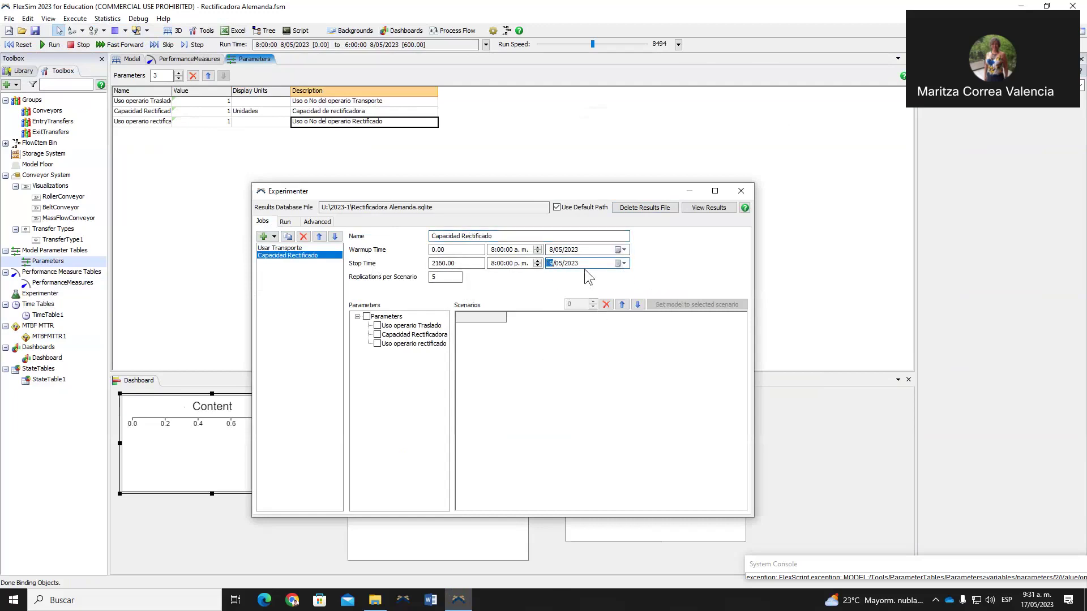
pyautogui.click(620, 264)
pyautogui.click(578, 309)
pyautogui.press('Tab')
pyautogui.write('10')
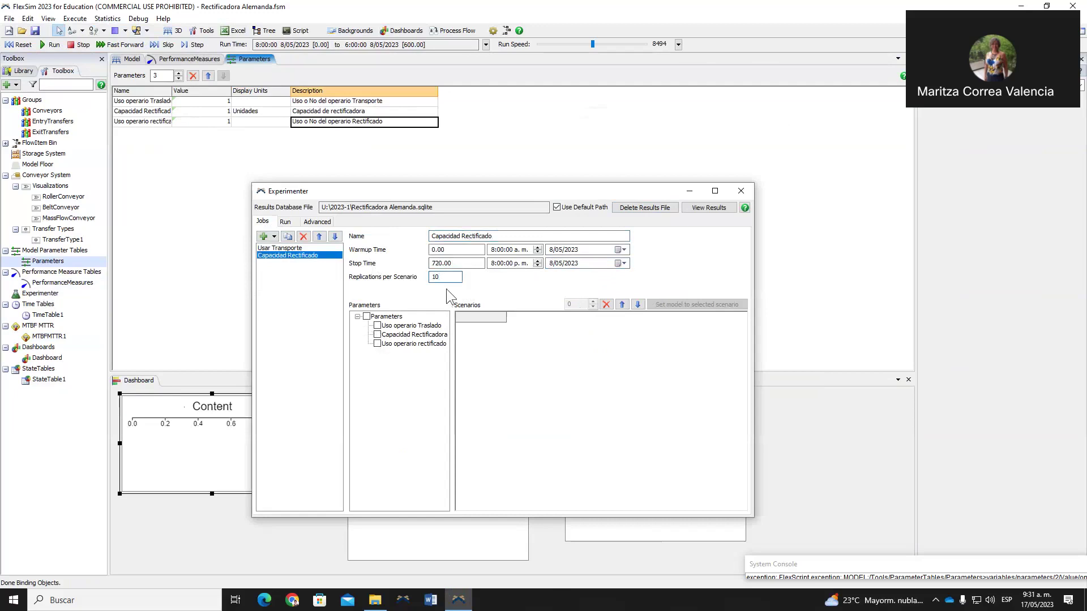
# Include the Capacidad Rectificadora parameter in the job and give it three scenarios.
pyautogui.click(377, 336)
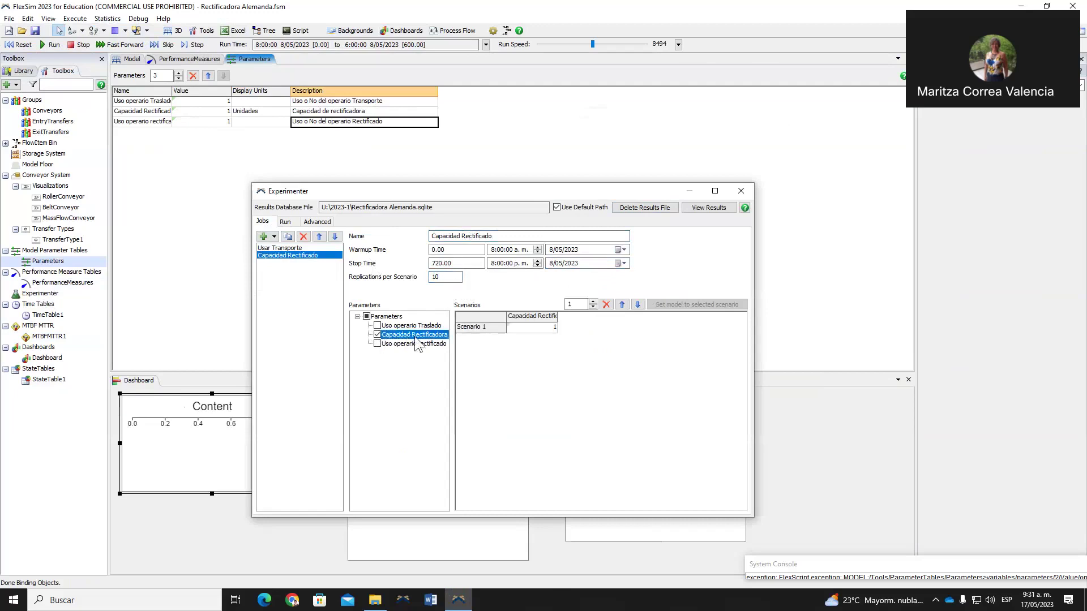
pyautogui.click(592, 302)
pyautogui.click(592, 302)
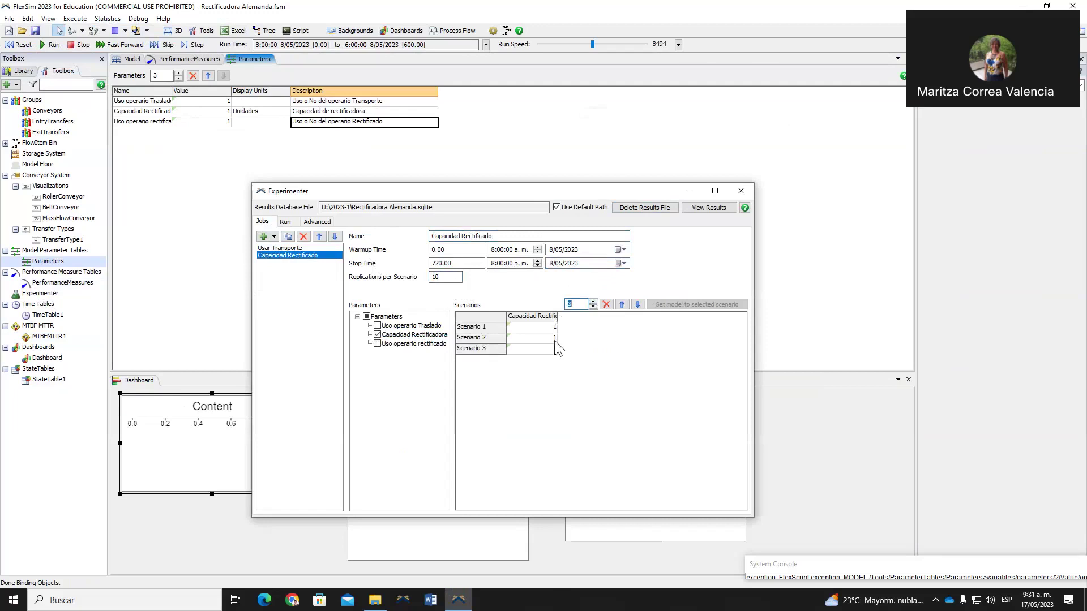
# Set Capacidad Rectificadora to 2 in Scenario 2 and to 3 in Scenario 3.
pyautogui.doubleClick(538, 338)
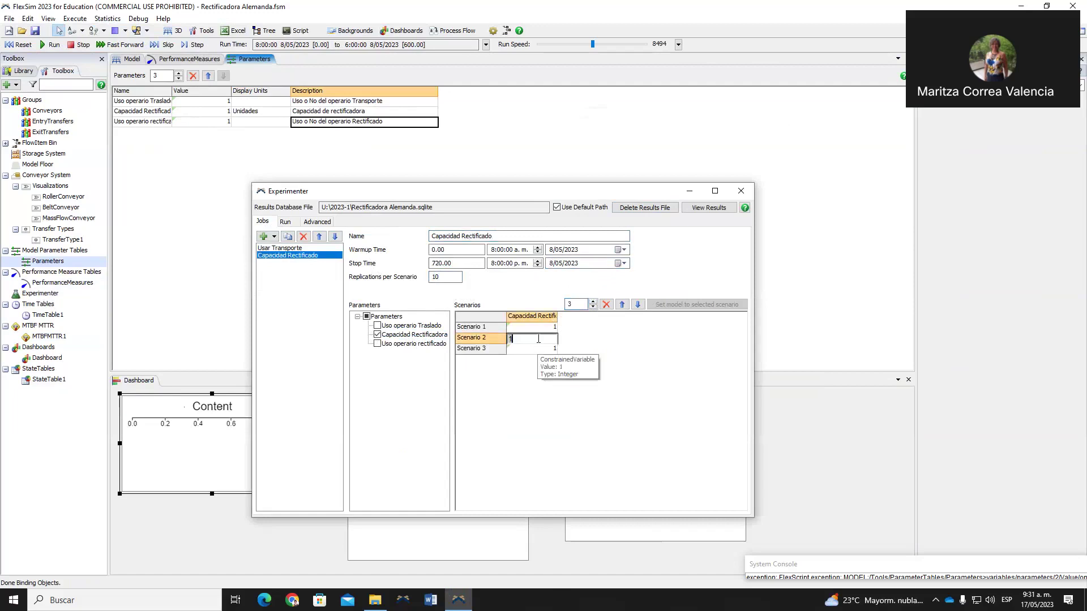
pyautogui.write('2')
pyautogui.doubleClick(539, 349)
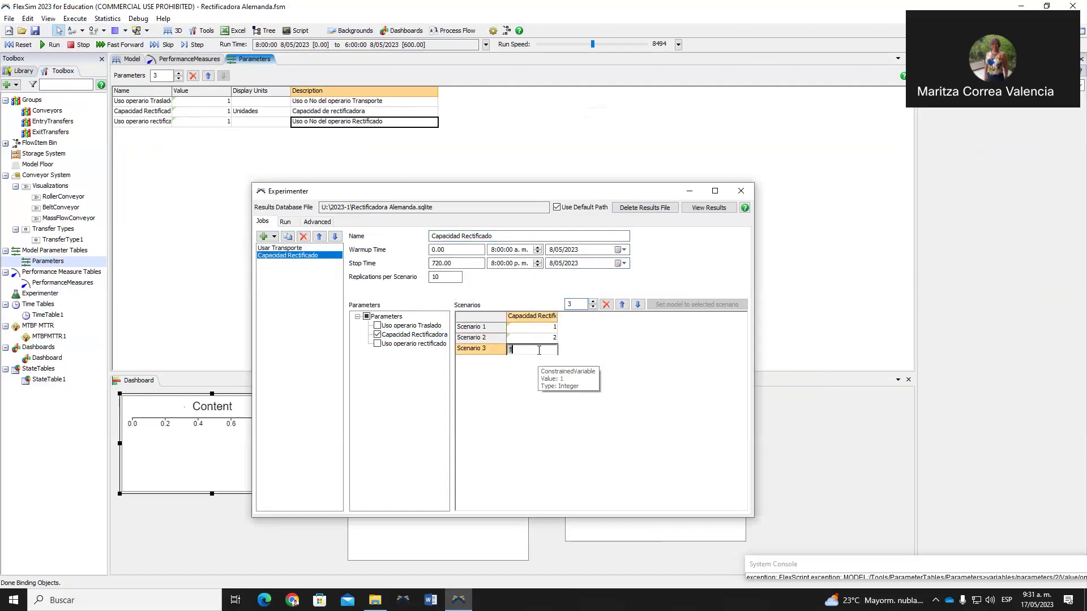
pyautogui.write('3')
pyautogui.click(550, 338)
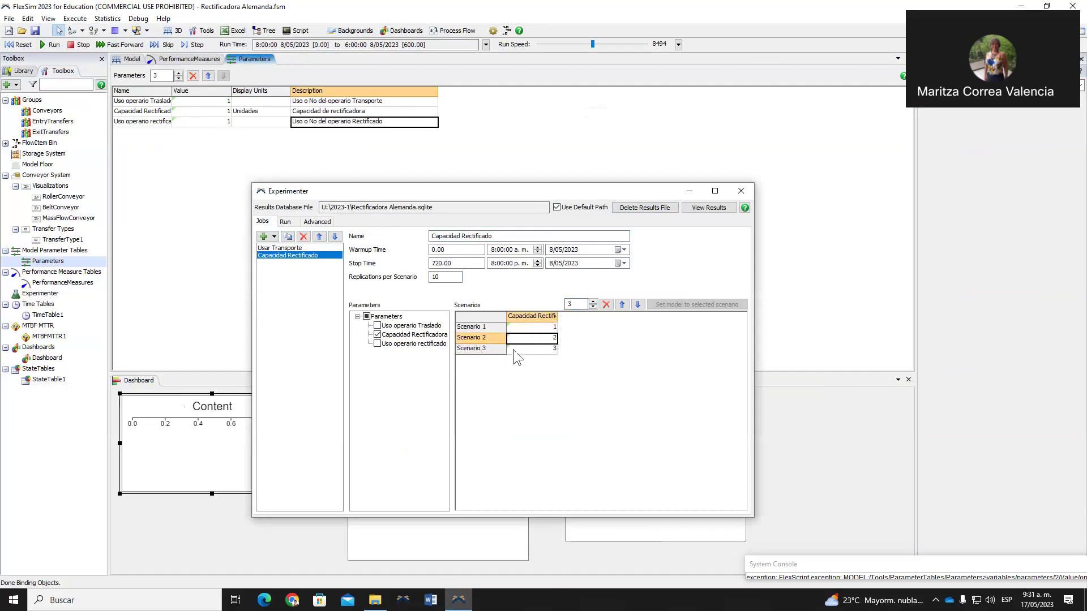
# Bring up the run status of the Capacidad Rectificado job.
pyautogui.click(287, 222)
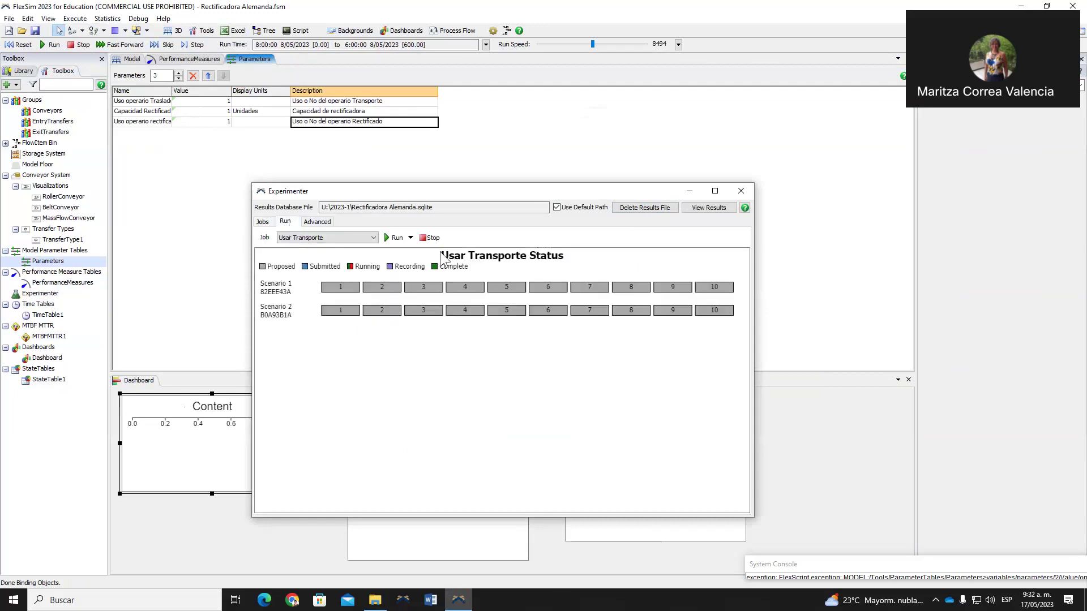
pyautogui.click(349, 241)
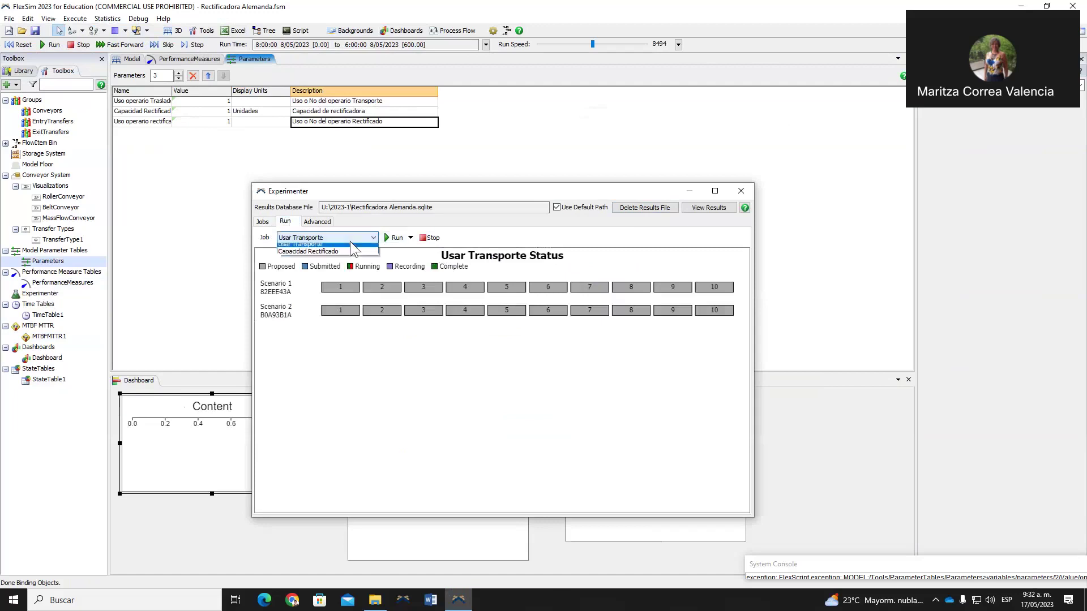
pyautogui.click(313, 255)
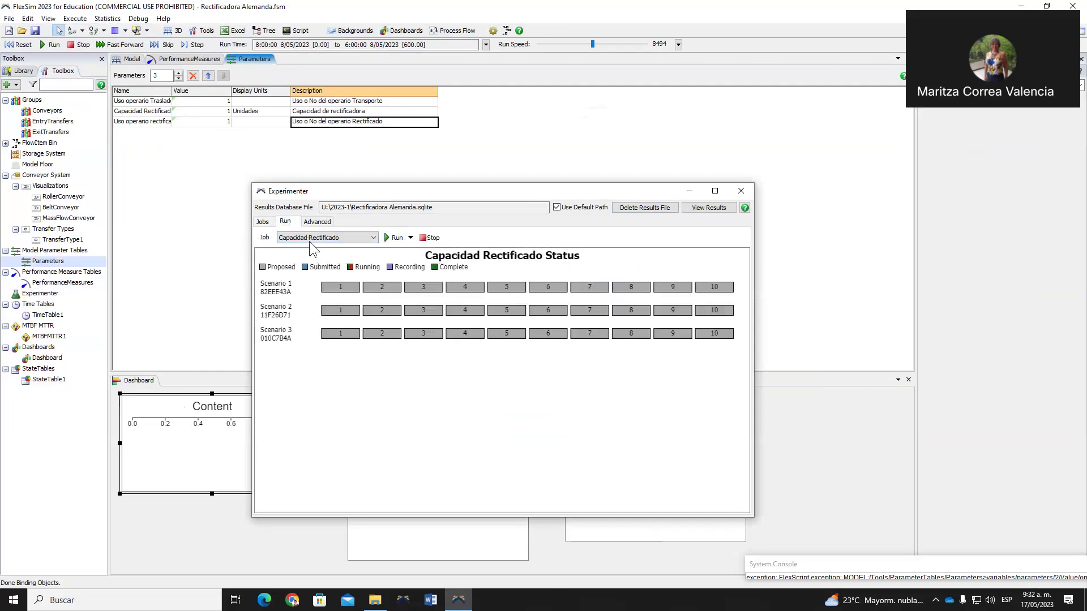
# Check the proposed runs of the Usar Transporte job and return to the Capacidad Rectificado job.
pyautogui.click(314, 239)
pyautogui.click(315, 255)
pyautogui.click(313, 237)
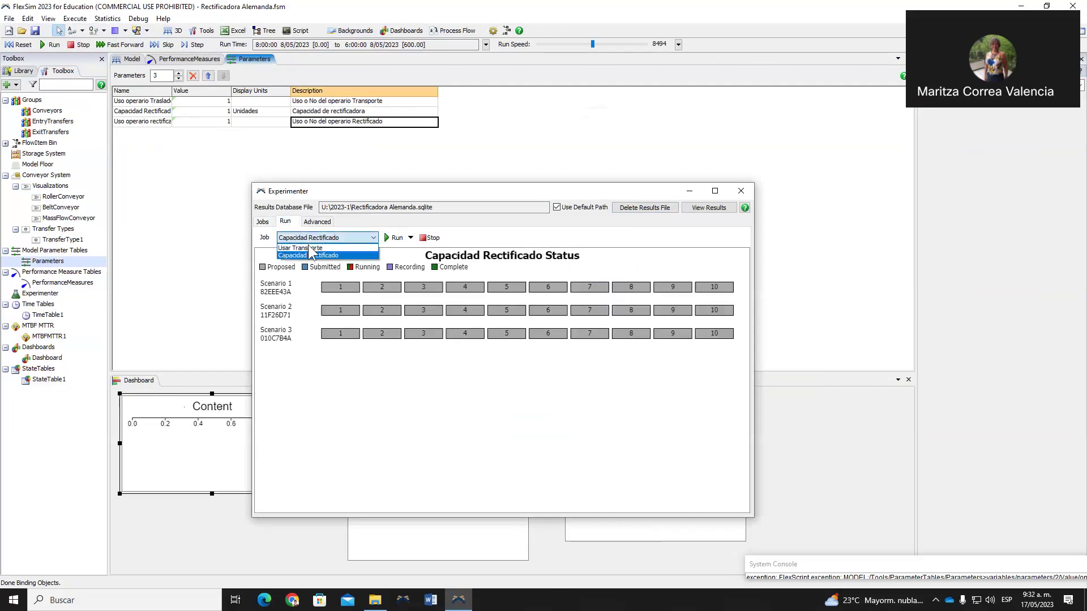
pyautogui.click(314, 248)
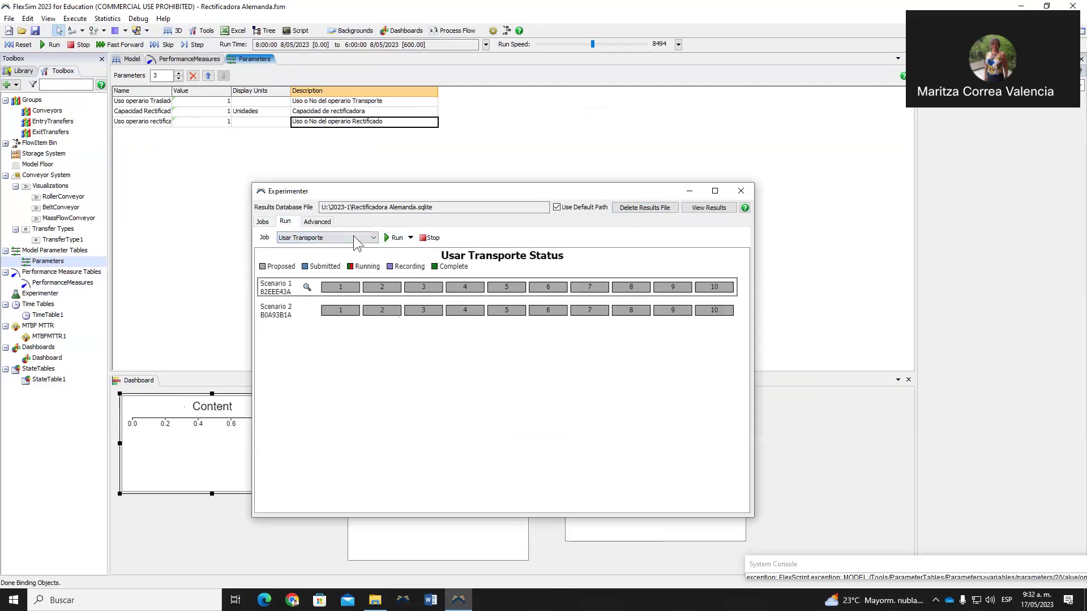
pyautogui.click(328, 238)
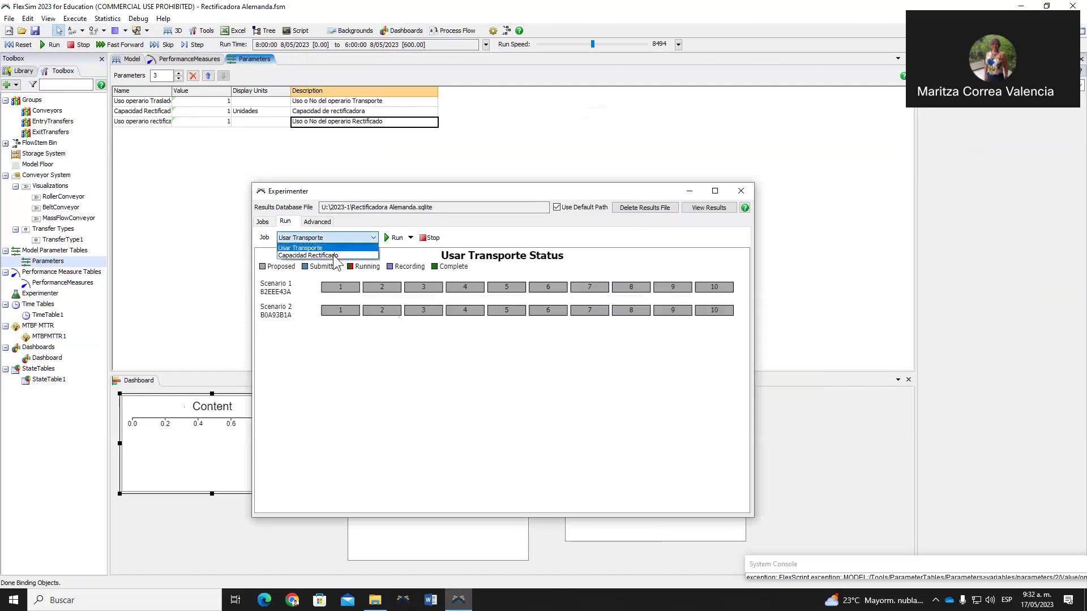
pyautogui.click(336, 256)
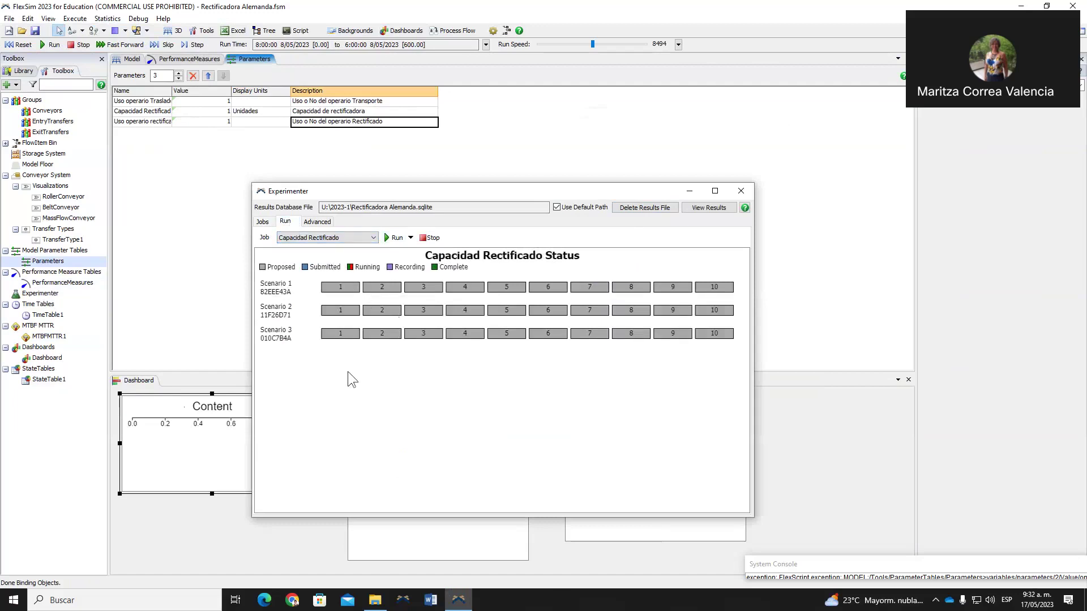
# Run the Capacidad Rectificado job and open its results with the mean confidence interval included in the plot.
pyautogui.click(398, 240)
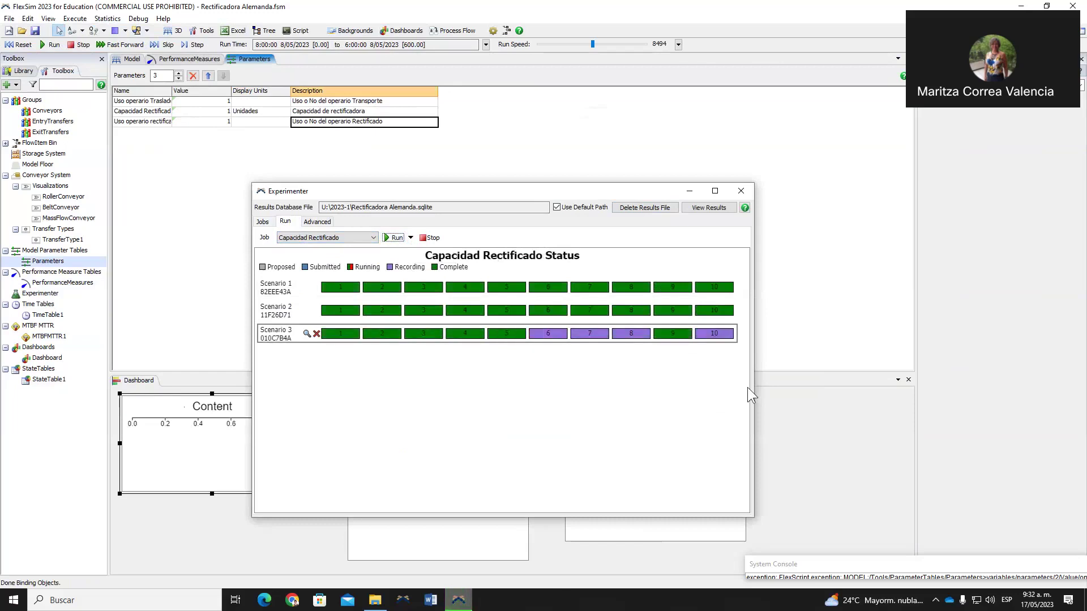
pyautogui.click(714, 210)
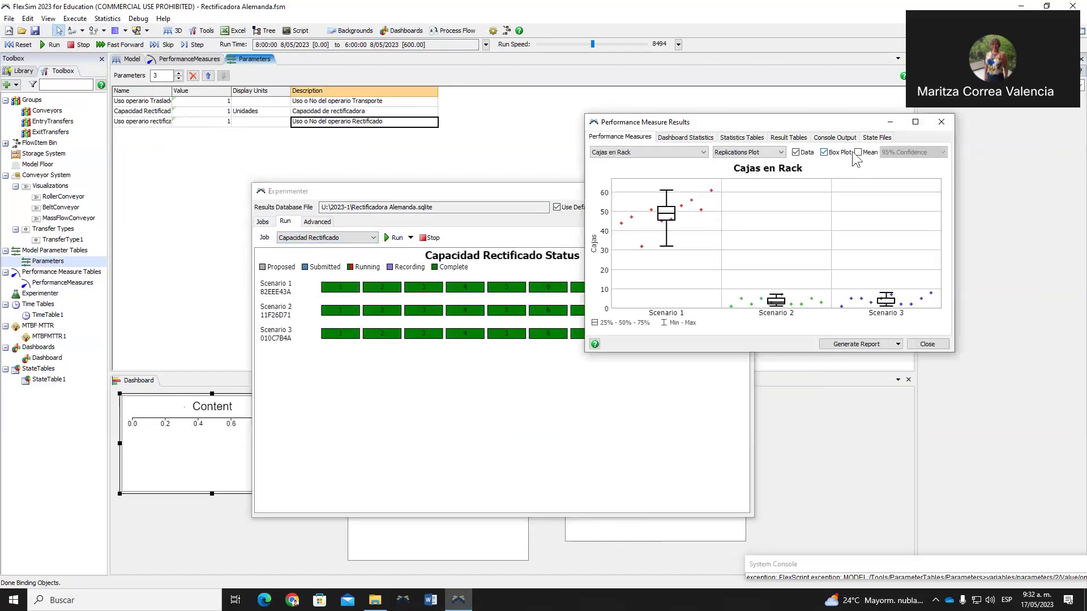
pyautogui.click(858, 151)
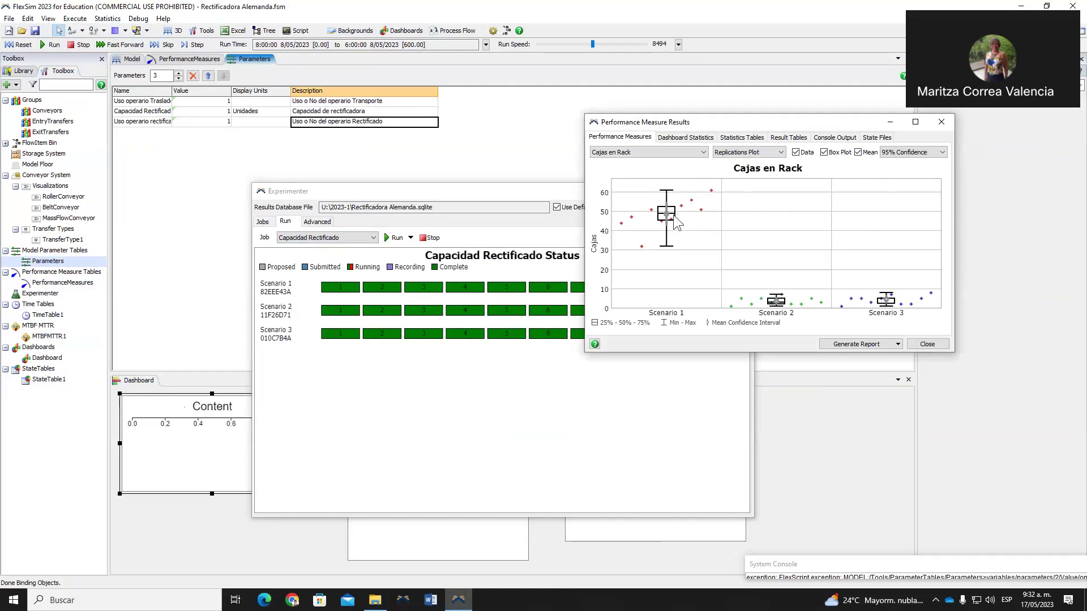
# Compare the Cajas en Rack sample means across the three capacity scenarios.
pyautogui.moveTo(668, 221)
pyautogui.moveTo(781, 309)
pyautogui.moveTo(887, 302)
# Return to the 3D model view and clear the selection of the Rectificadora processor.
pyautogui.click(130, 60)
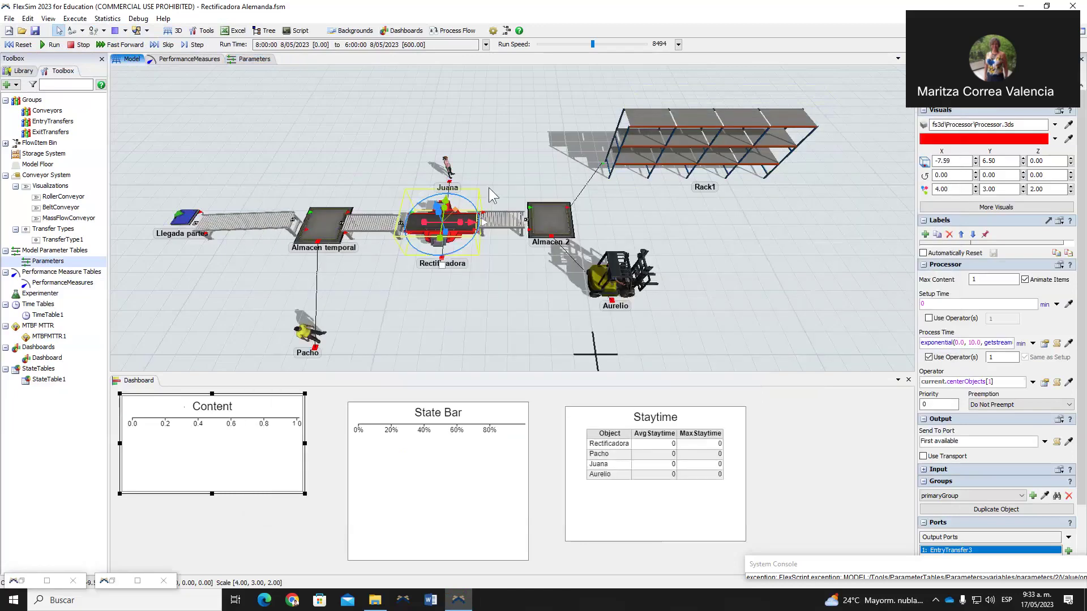
pyautogui.click(489, 188)
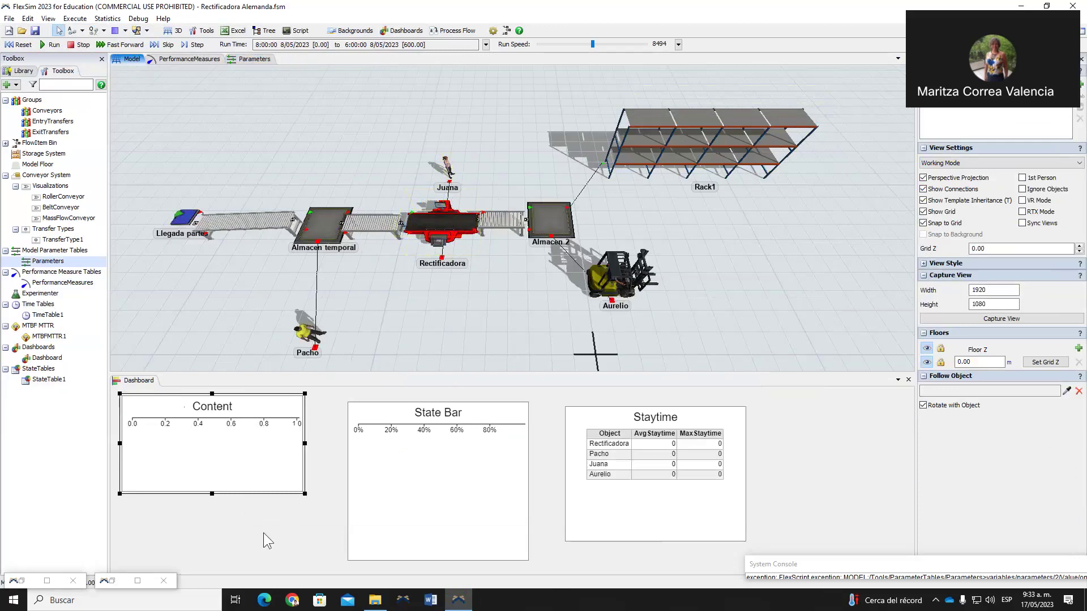
# Bring the performance measure results back up and compare the Porcentaje Proc rectificado sample means across the three scenarios.
pyautogui.click(138, 581)
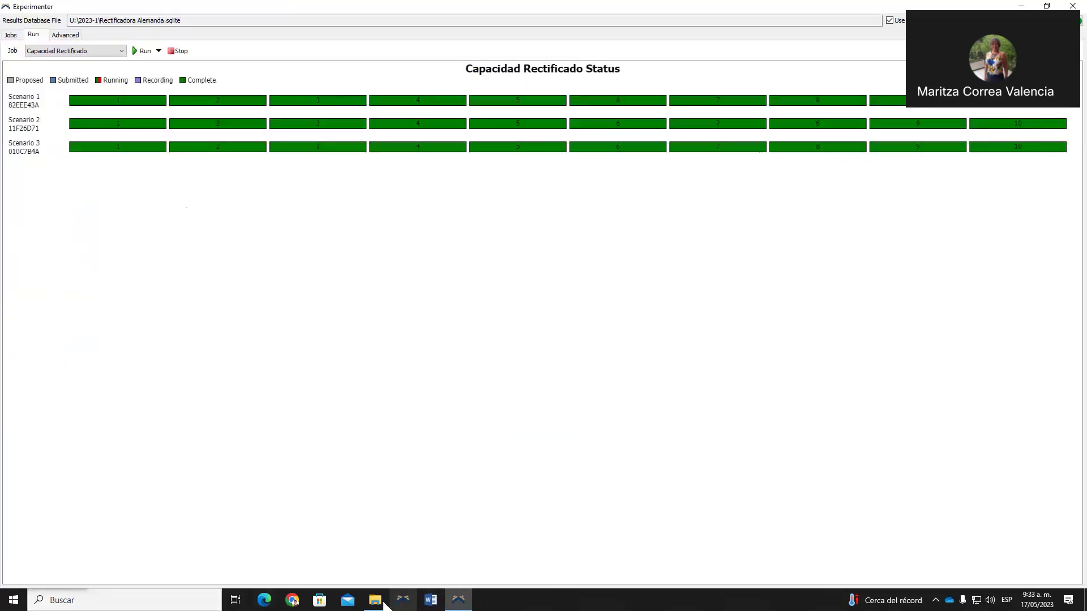
pyautogui.click(463, 601)
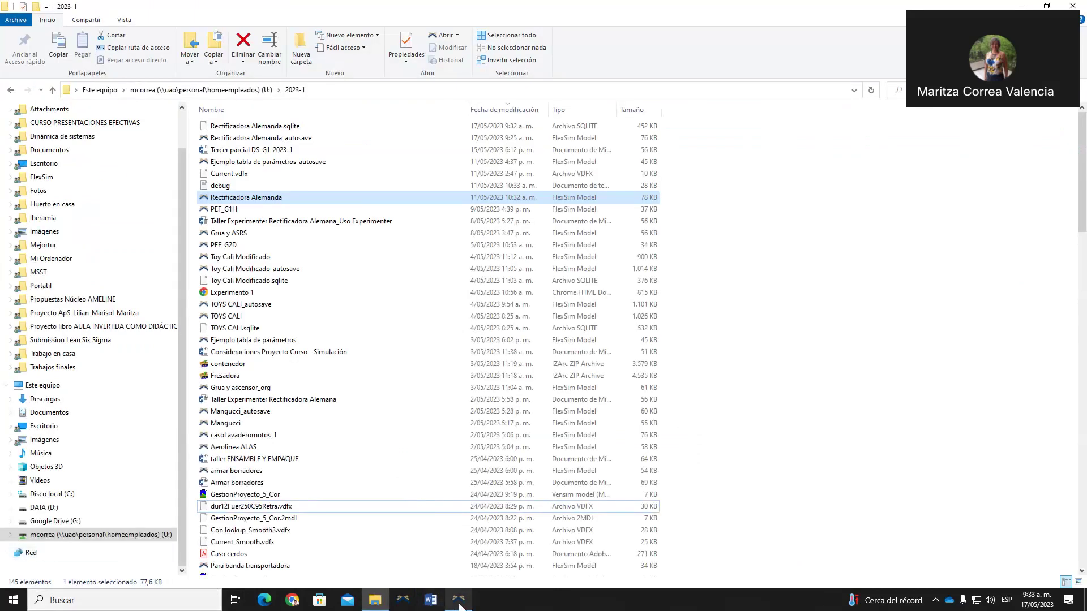
pyautogui.click(460, 605)
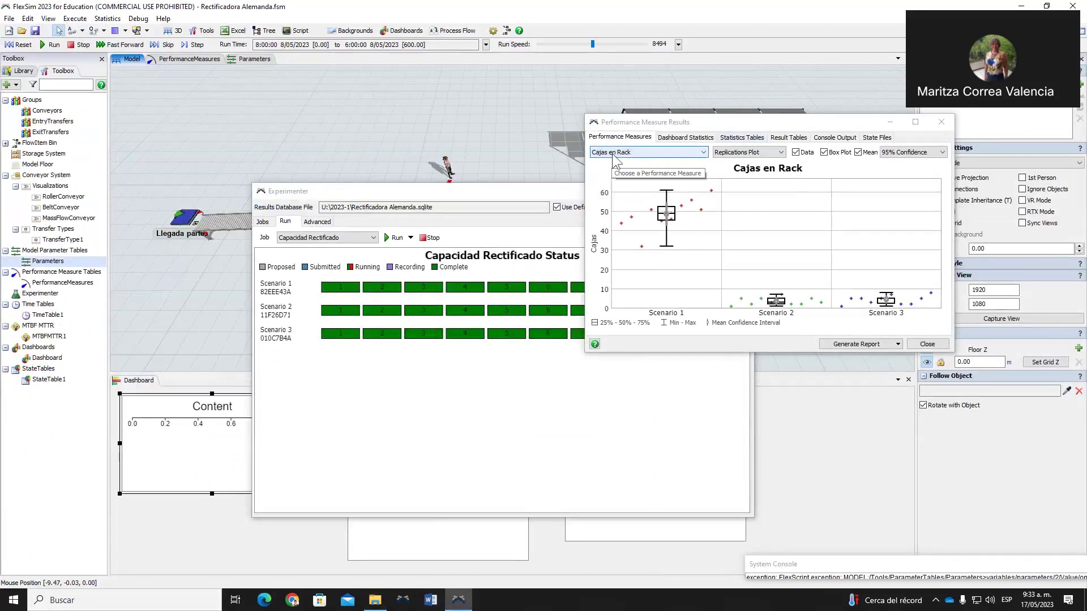
pyautogui.click(631, 153)
pyautogui.click(627, 170)
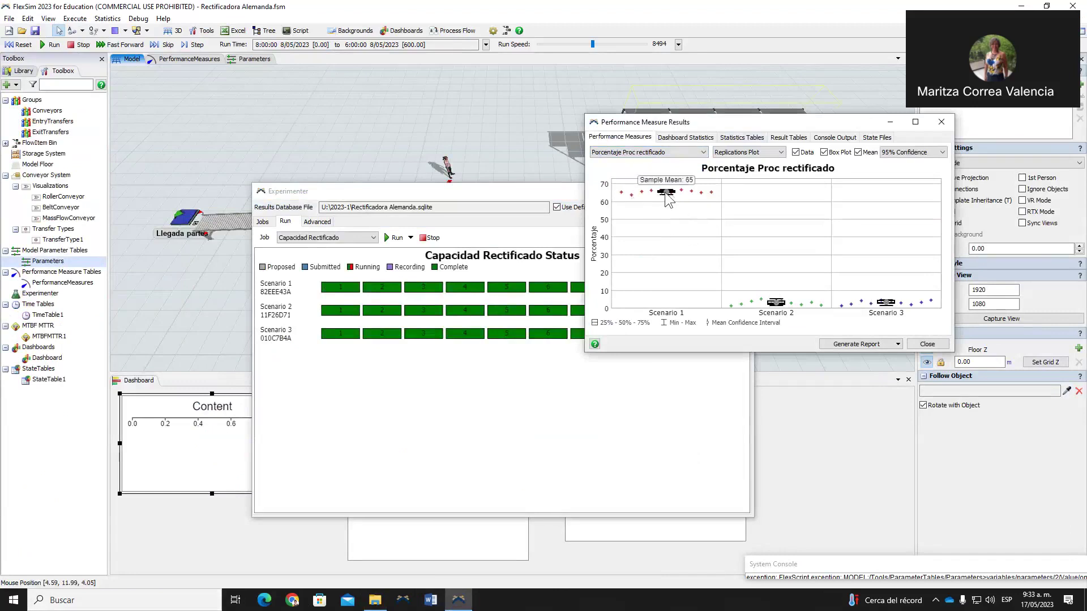
pyautogui.moveTo(666, 195)
pyautogui.moveTo(776, 305)
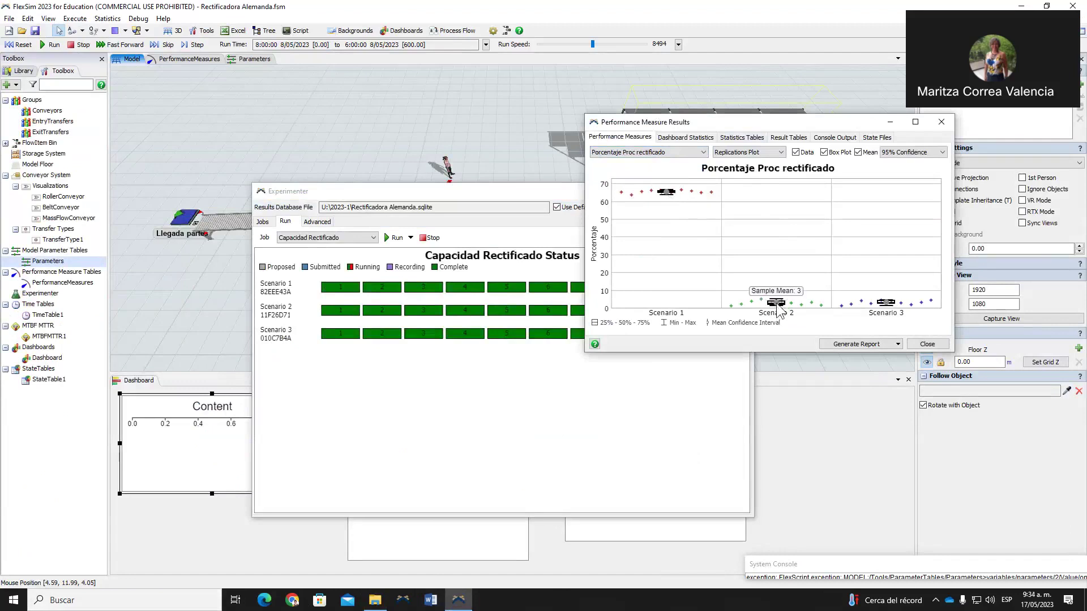
pyautogui.moveTo(887, 311)
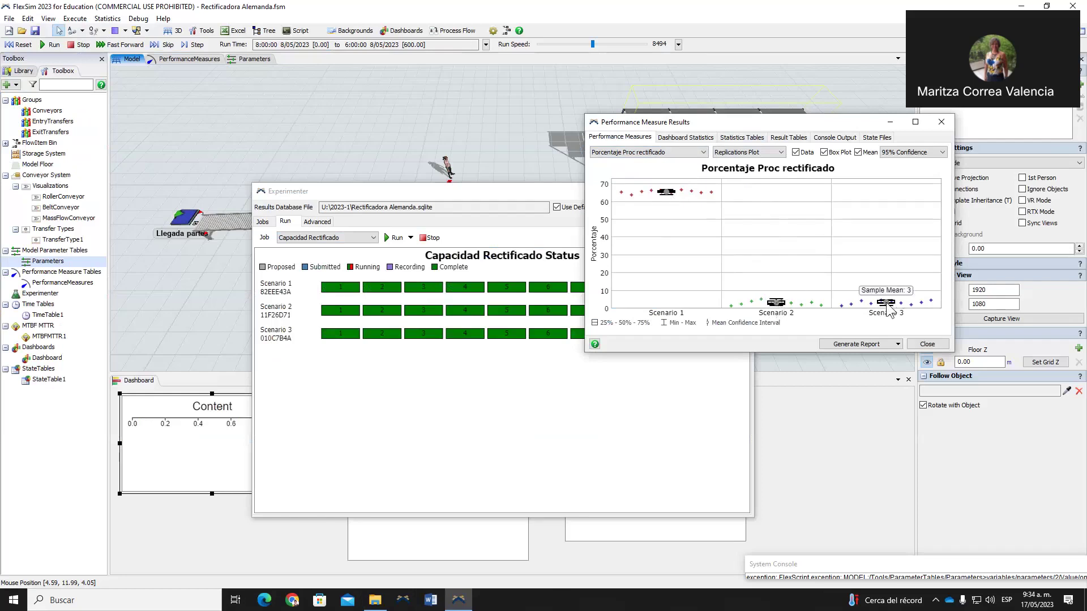
# Display the Tiempo promedio Rectificado measure and compare the sample means of Scenarios 2 and 3.
pyautogui.click(650, 149)
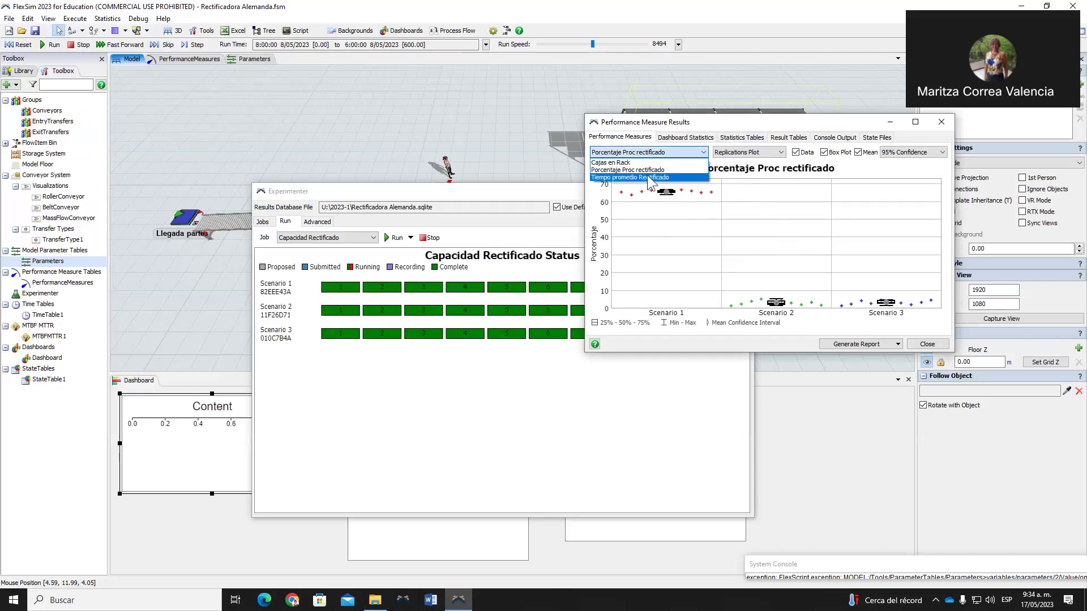
pyautogui.click(647, 177)
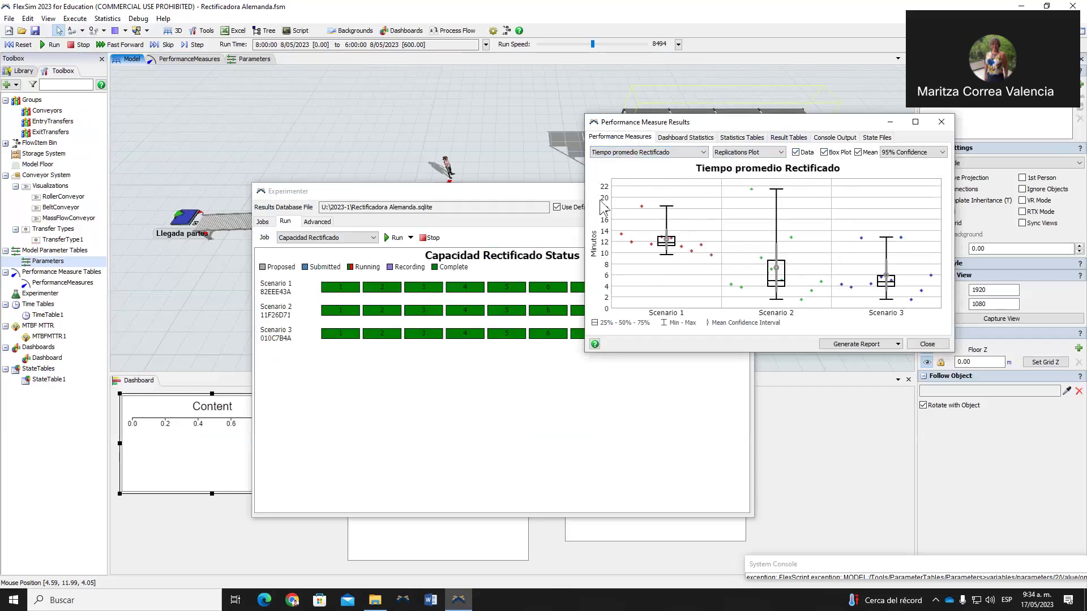
pyautogui.moveTo(779, 274)
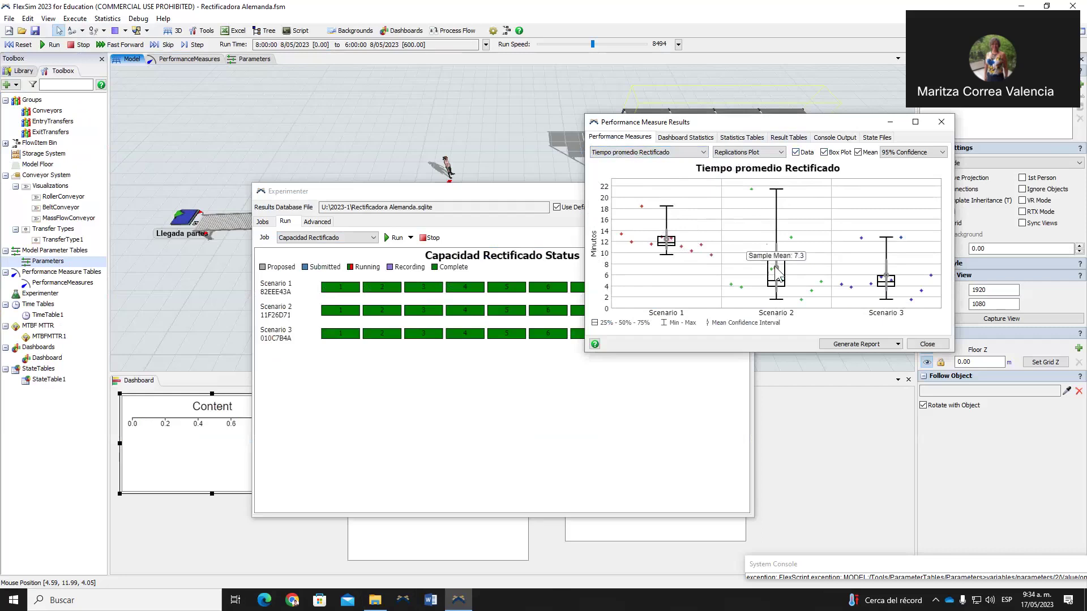
pyautogui.moveTo(890, 282)
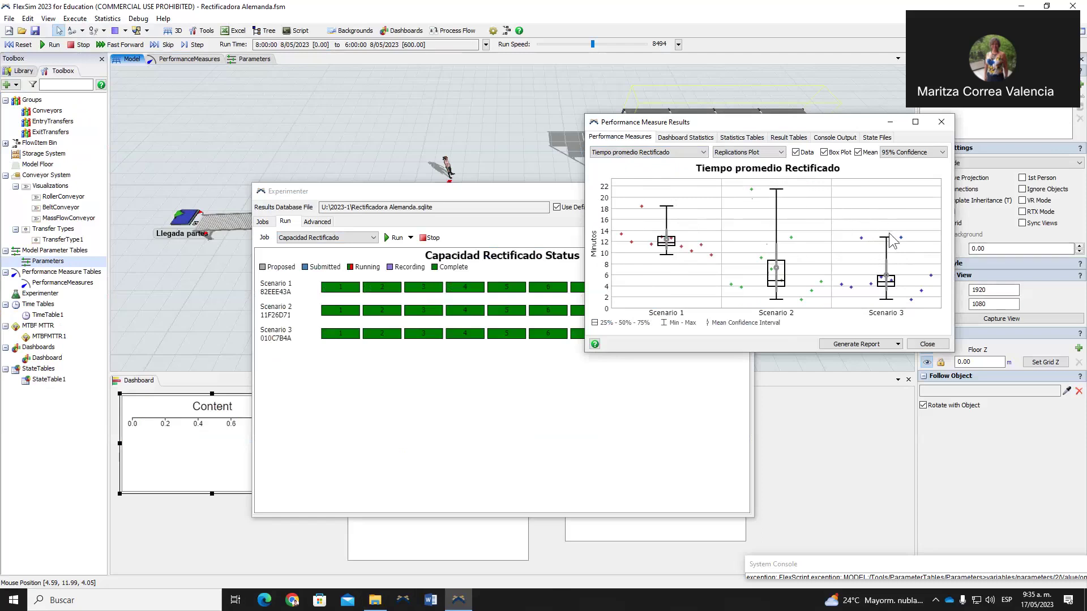
# Generate an interactive report with all correlation plots for Cajas en Rack and save it in Descargas as Prueba Experimenter.
pyautogui.click(855, 347)
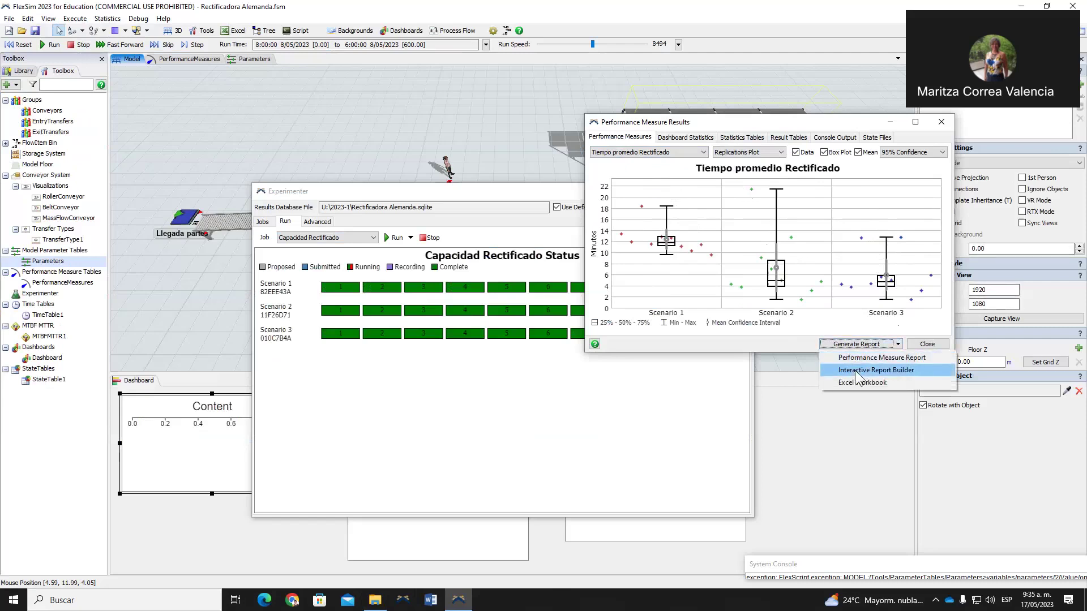
pyautogui.click(855, 370)
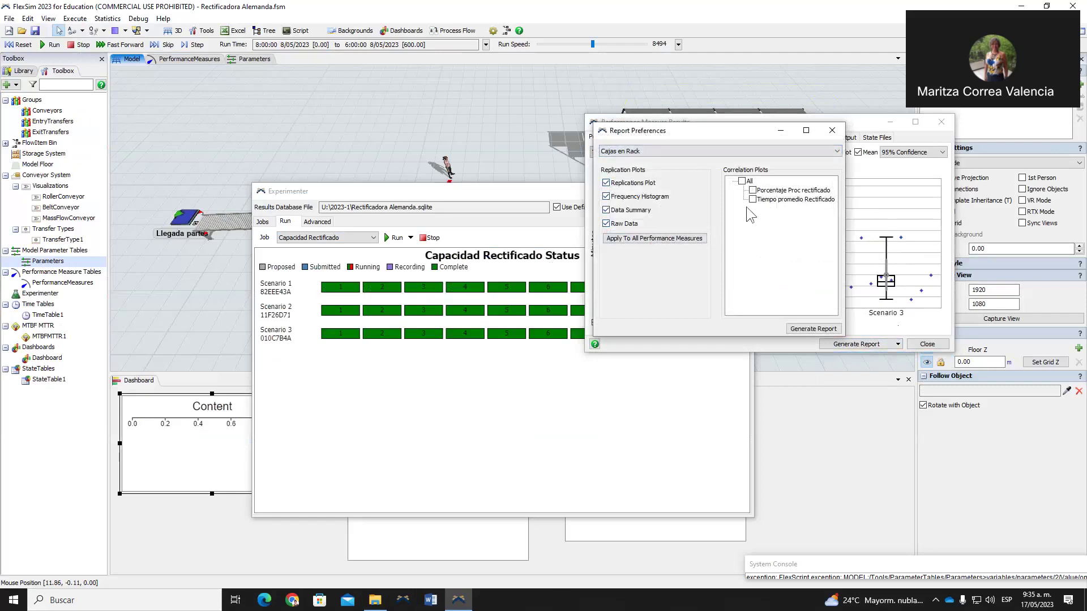
pyautogui.click(742, 181)
pyautogui.click(813, 329)
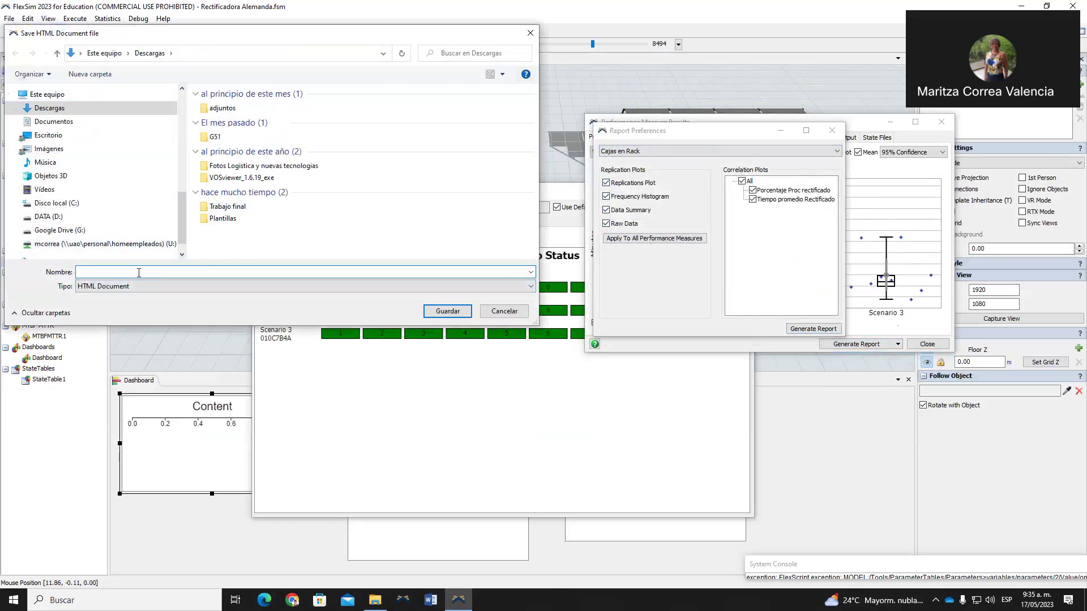
pyautogui.write('Prueba Experimenter')
pyautogui.press('Return')
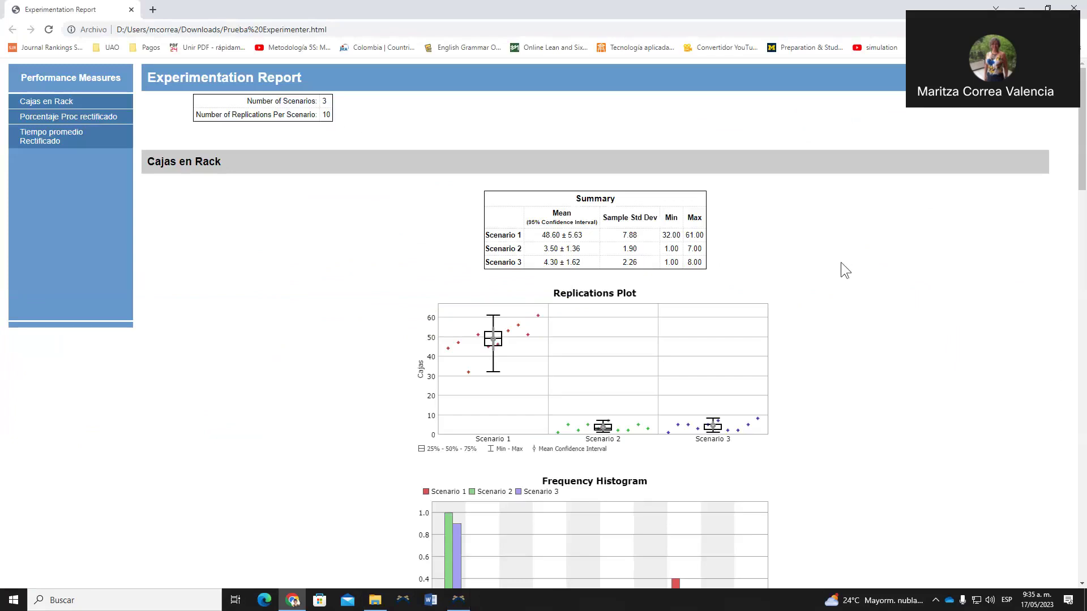
# Review the summaries, histograms, raw data and correlation plots in the experimentation report, closing the report and the results window when done.
pyautogui.scroll(-1, 804, 192)
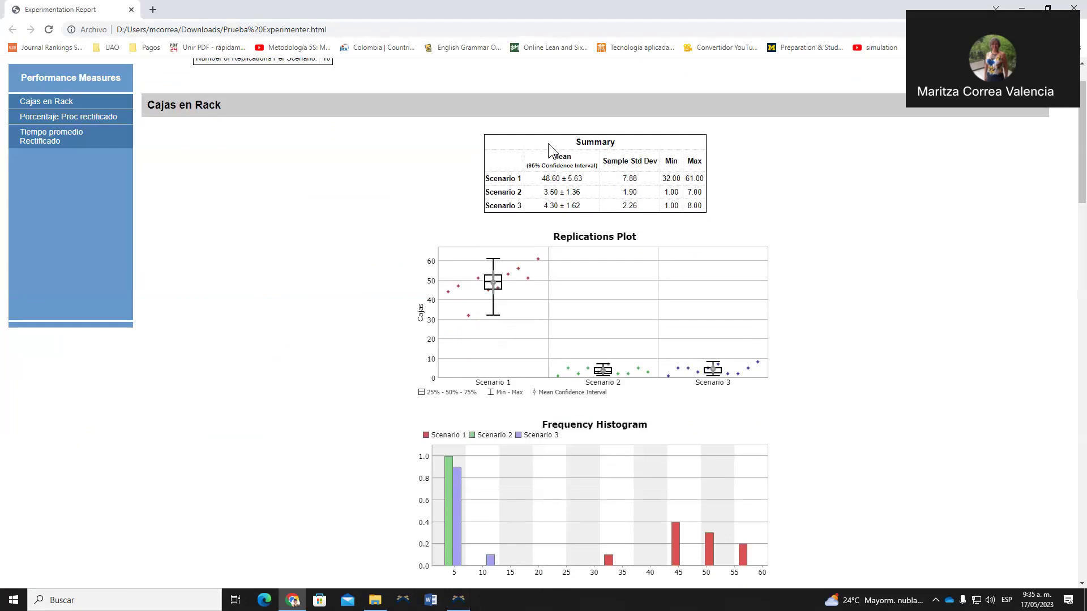
pyautogui.scroll(-4, 771, 249)
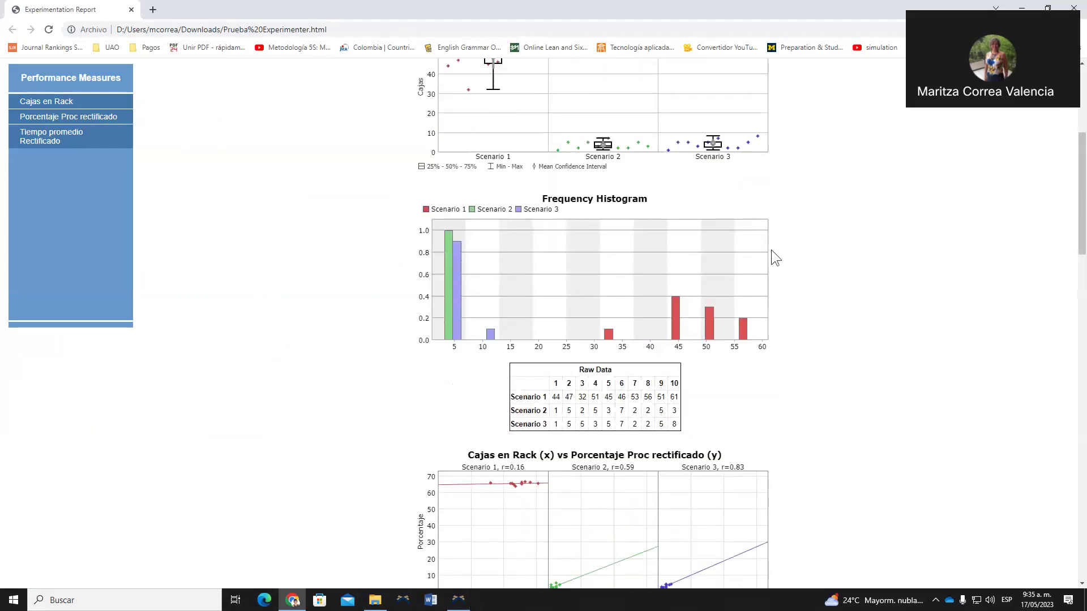
pyautogui.scroll(-9, 798, 327)
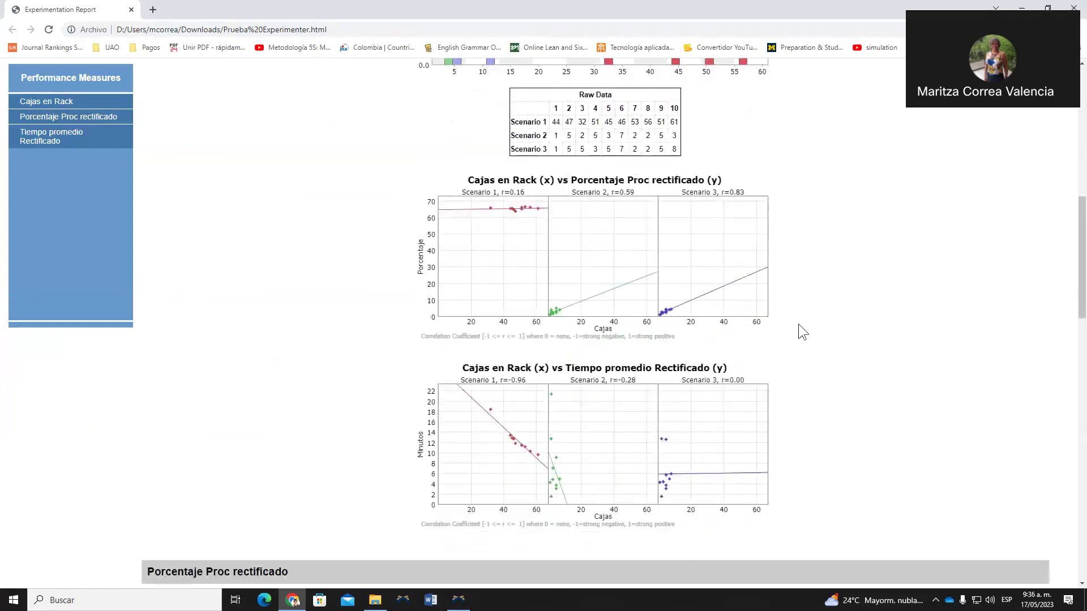
pyautogui.scroll(3, 668, 230)
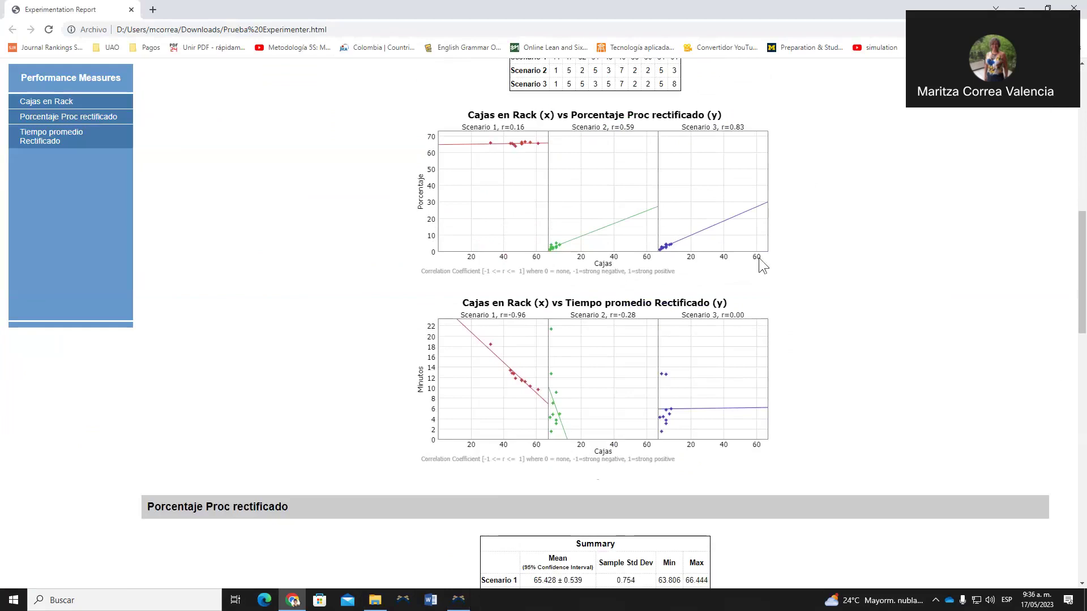
pyautogui.scroll(-3, 758, 258)
pyautogui.scroll(-15, 759, 259)
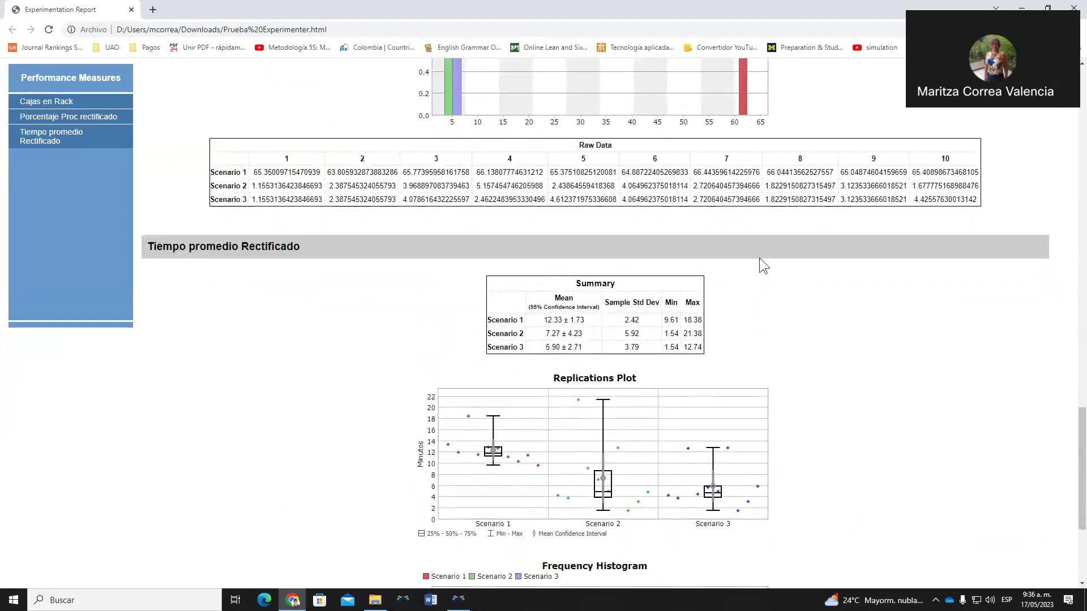
pyautogui.scroll(15, 764, 263)
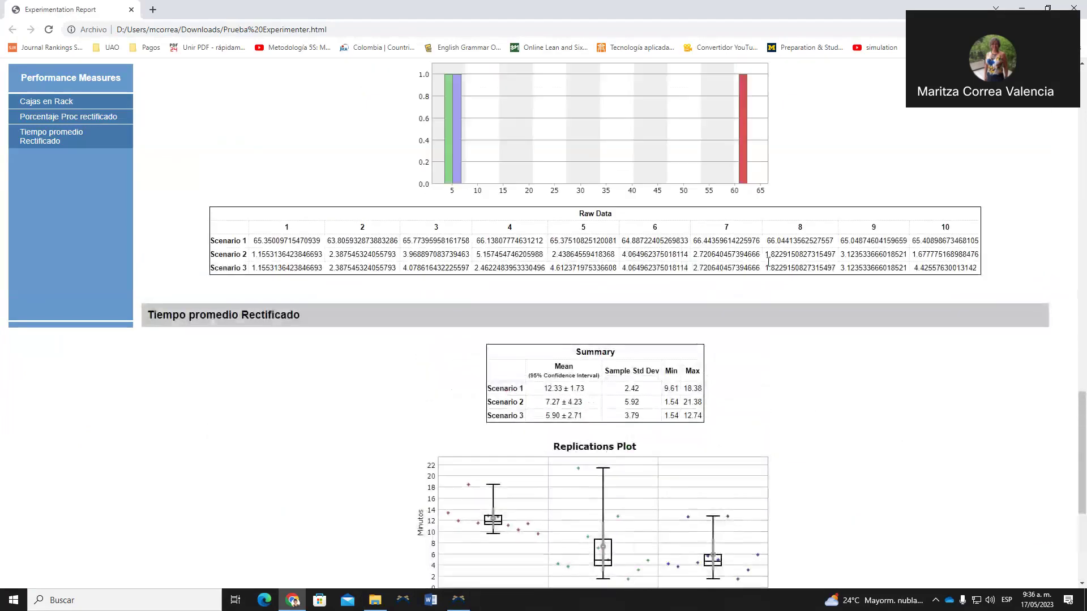
pyautogui.click(1074, 7)
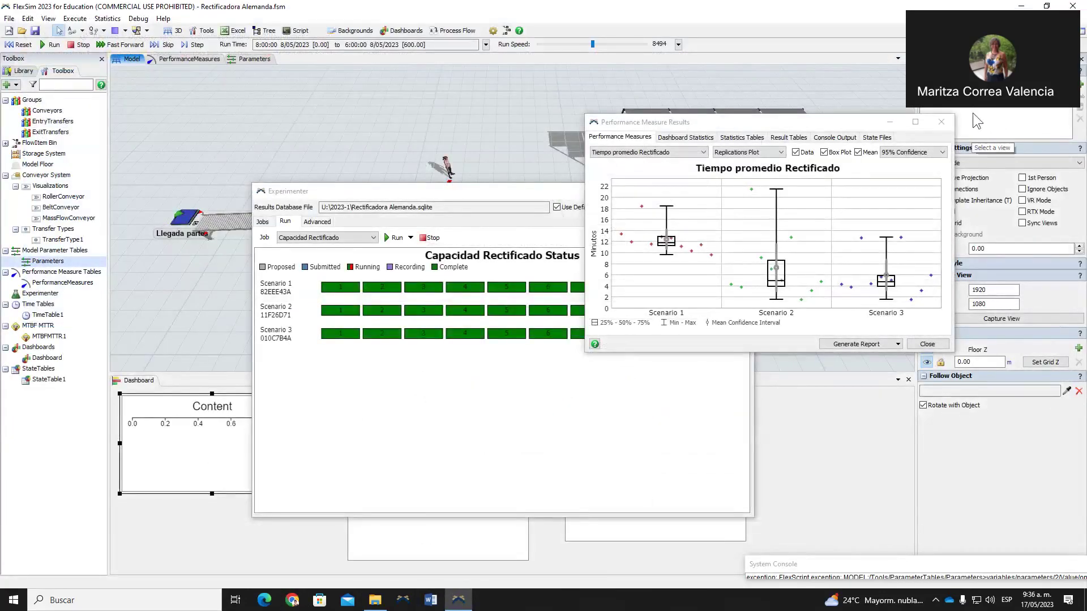
pyautogui.click(942, 123)
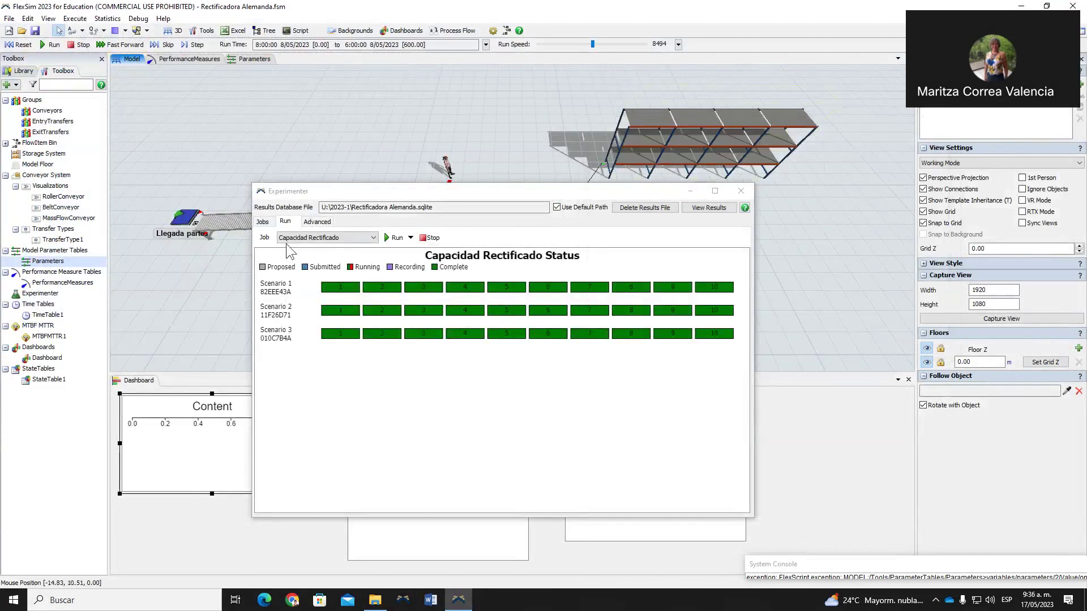
# Add a new Experiment job and name it Uso operario rectificado.
pyautogui.click(264, 222)
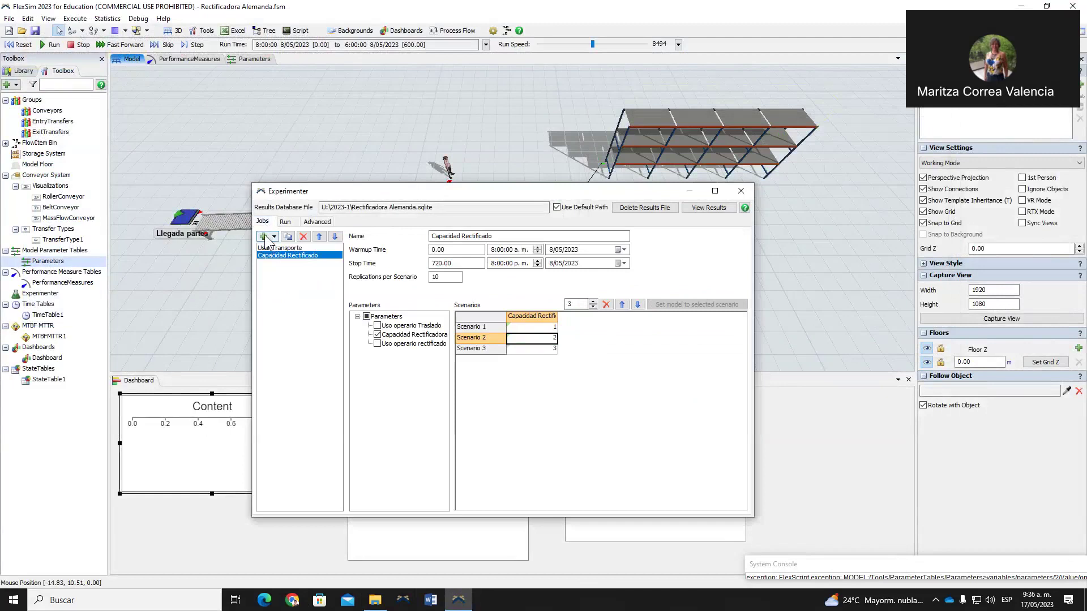
pyautogui.click(274, 236)
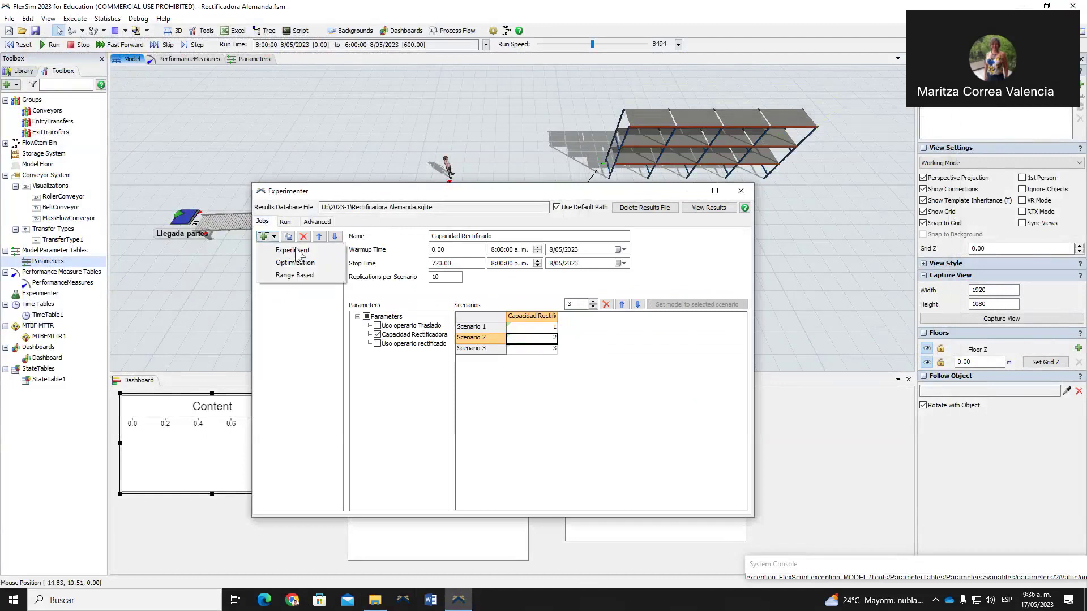
pyautogui.click(293, 250)
pyautogui.doubleClick(468, 236)
pyautogui.write('Uso ')
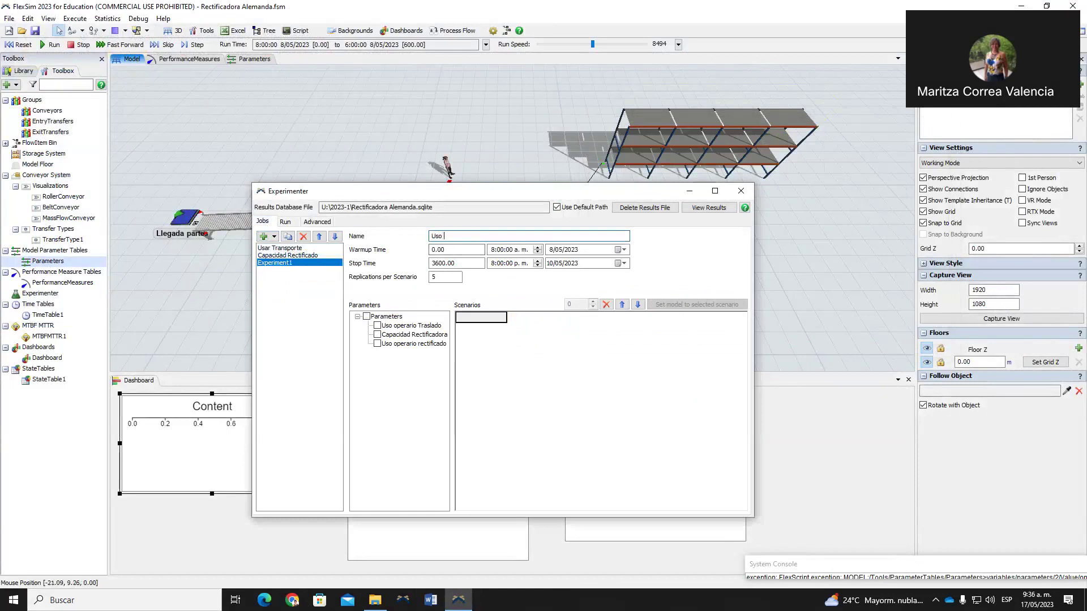
pyautogui.write('operario rectificado')
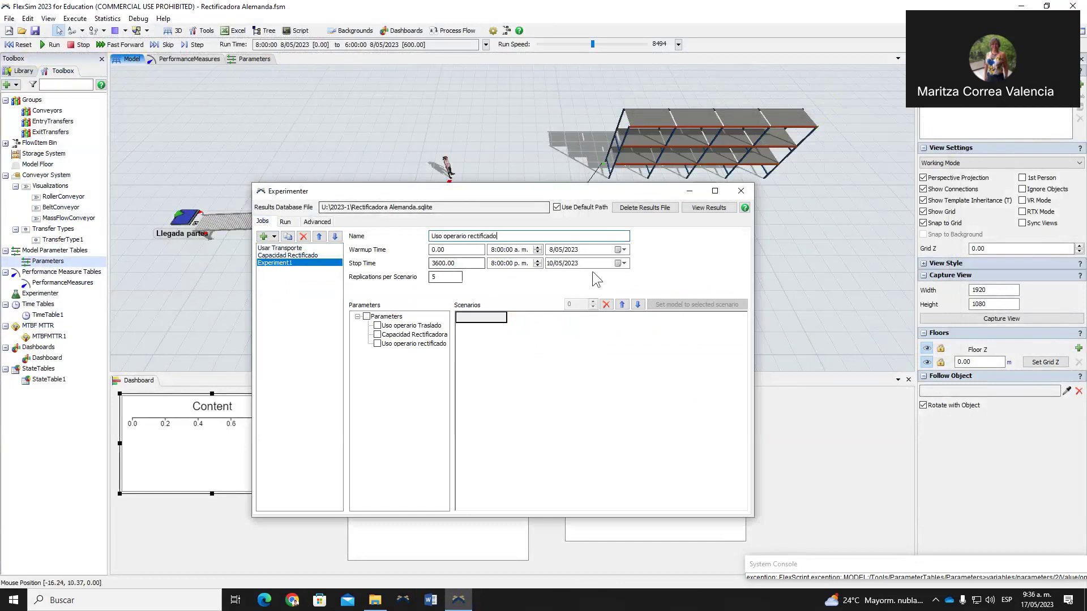
# Set the job's stop date to 8/05/2023 and its replications per scenario to 10.
pyautogui.click(620, 263)
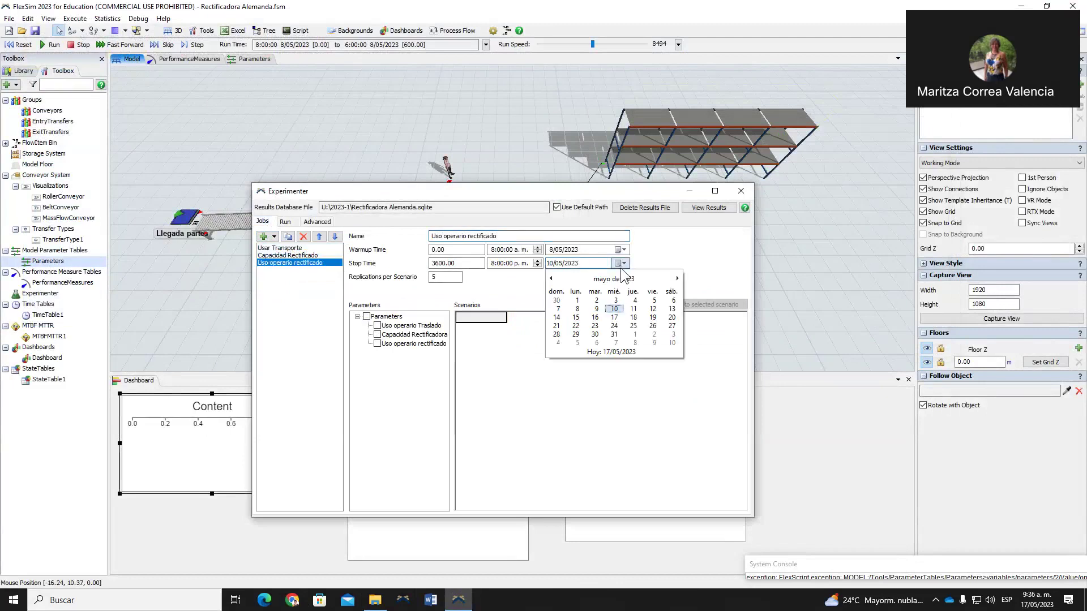
pyautogui.click(577, 309)
pyautogui.click(444, 277)
pyautogui.write('10')
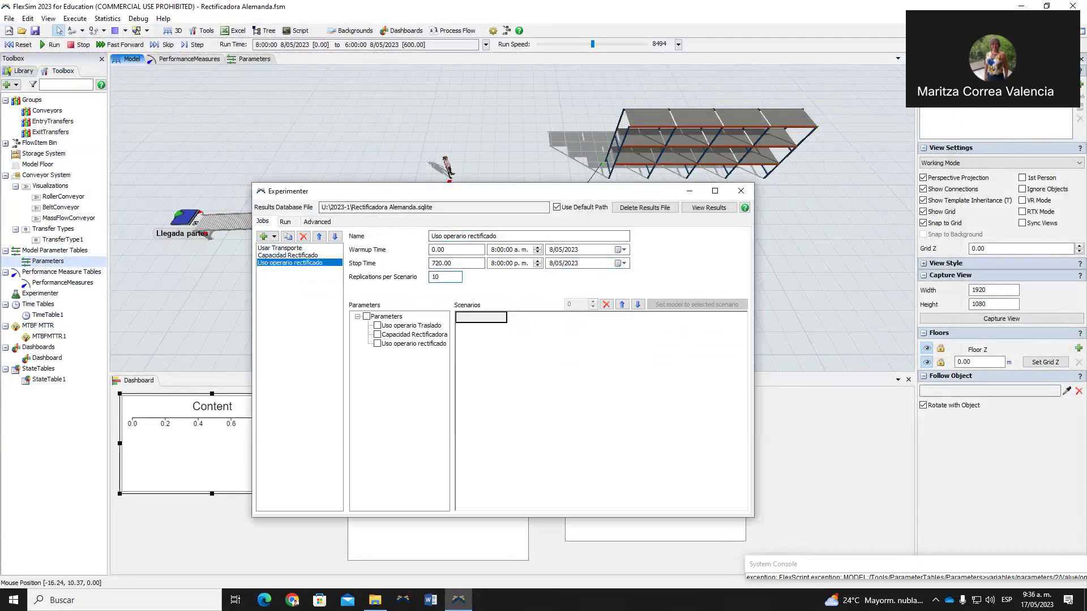
# Include the Uso operario rectificado parameter in the job and add a second scenario with the value 0.
pyautogui.click(377, 343)
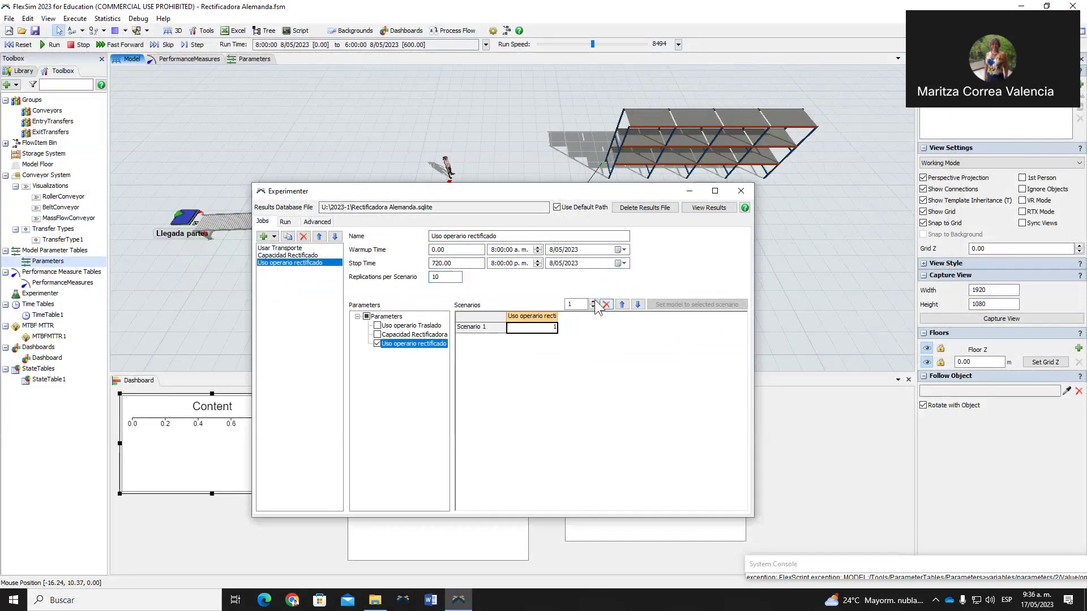
pyautogui.click(593, 302)
pyautogui.click(546, 339)
pyautogui.write('0')
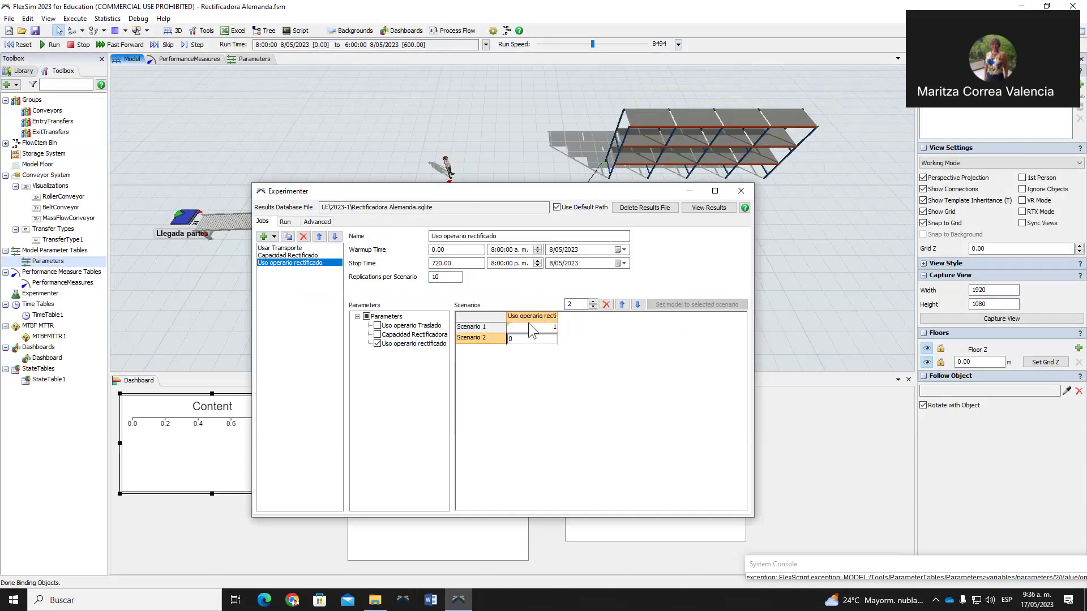
pyautogui.click(530, 328)
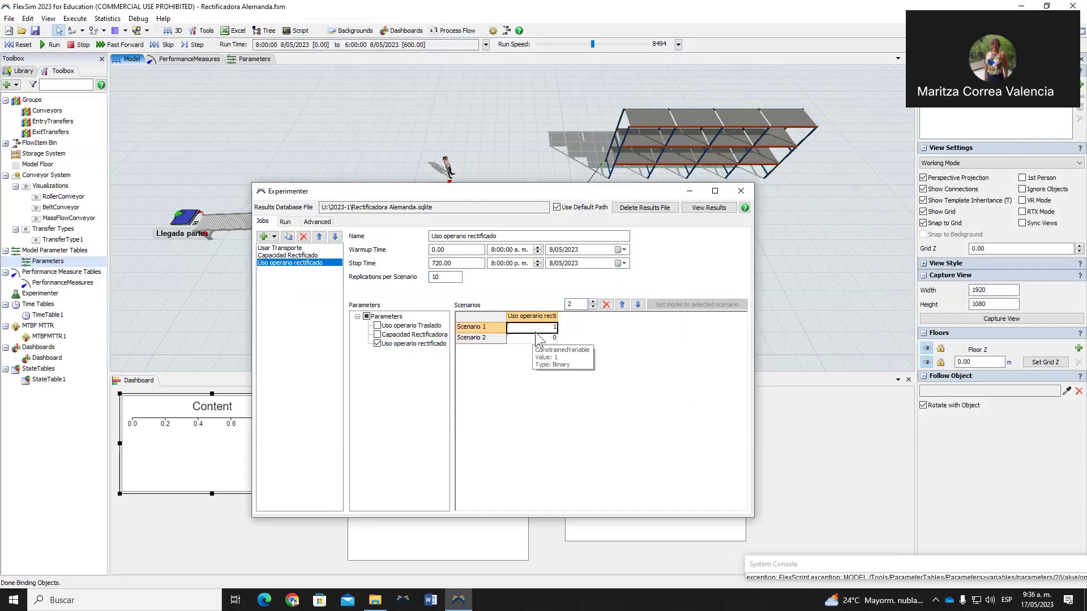
pyautogui.click(504, 375)
# Delete the existing results database file and run the Uso operario rectificado job.
pyautogui.click(286, 222)
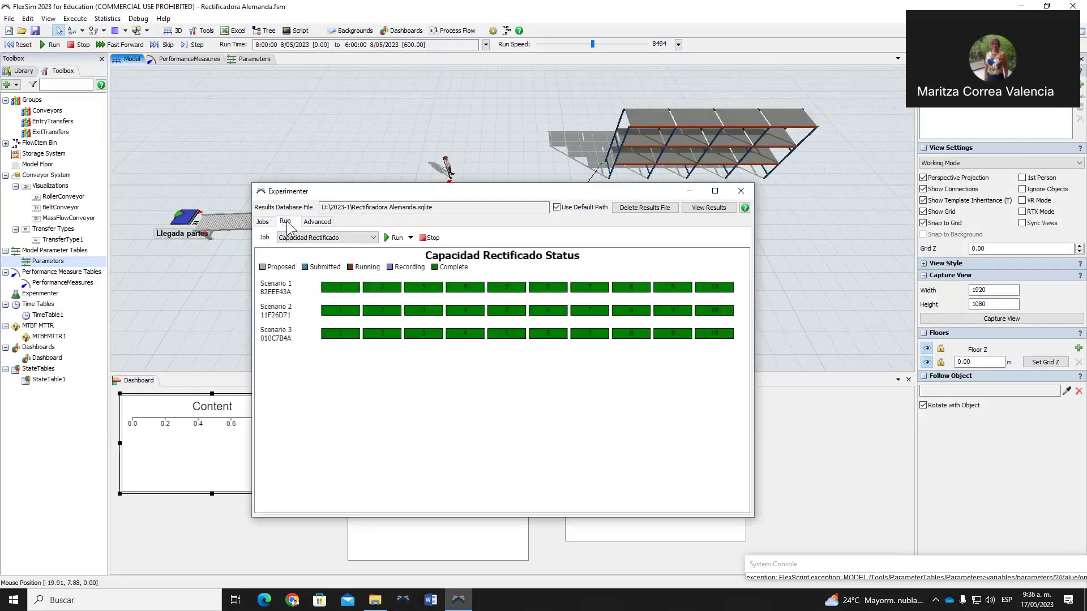
pyautogui.click(300, 238)
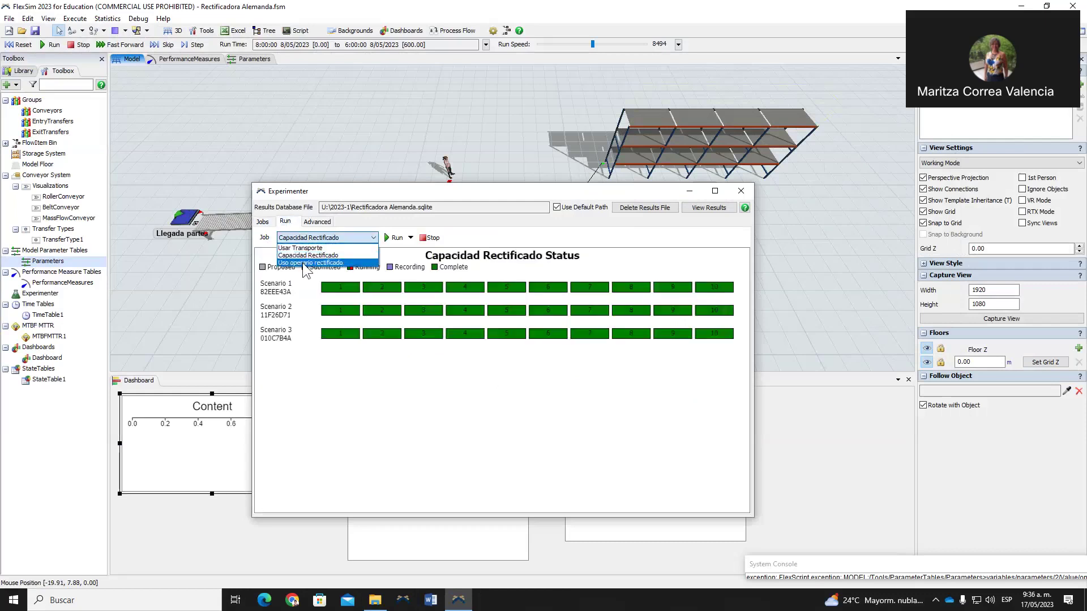
pyautogui.click(306, 270)
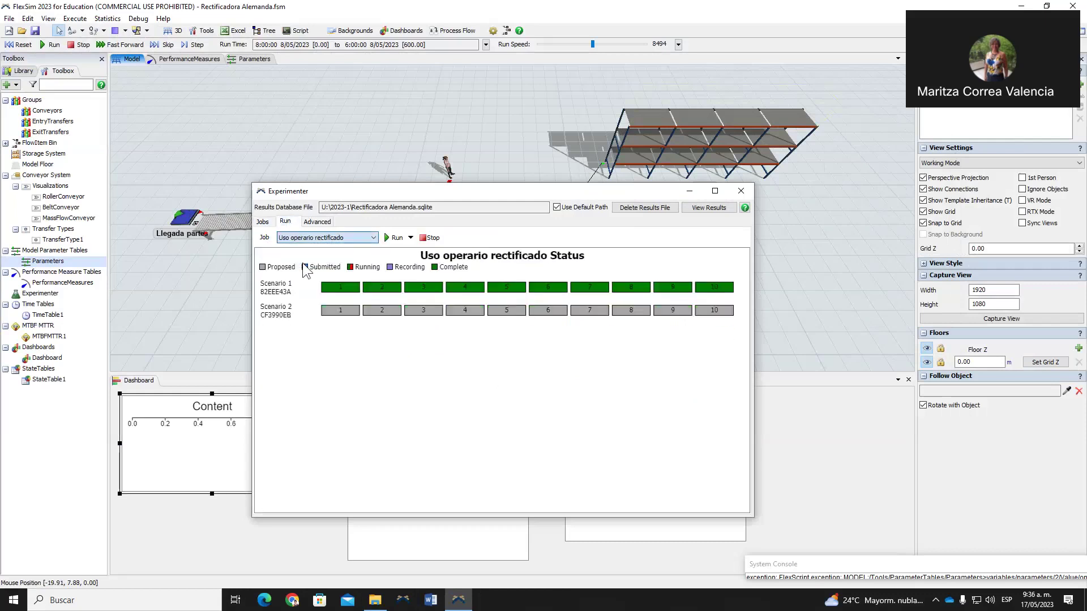
pyautogui.click(640, 209)
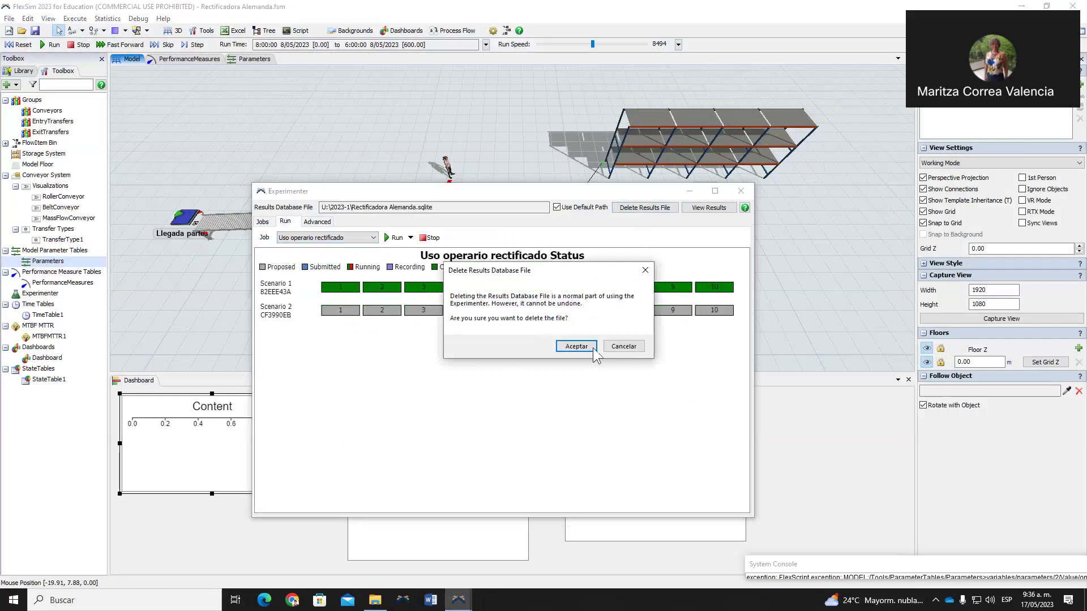
pyautogui.click(593, 347)
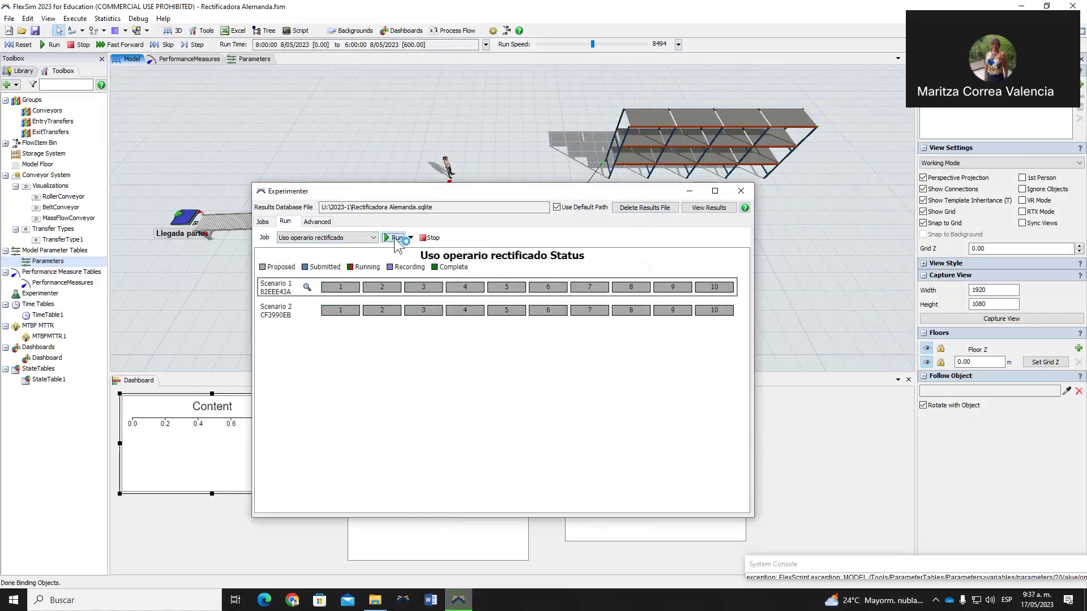
pyautogui.click(394, 238)
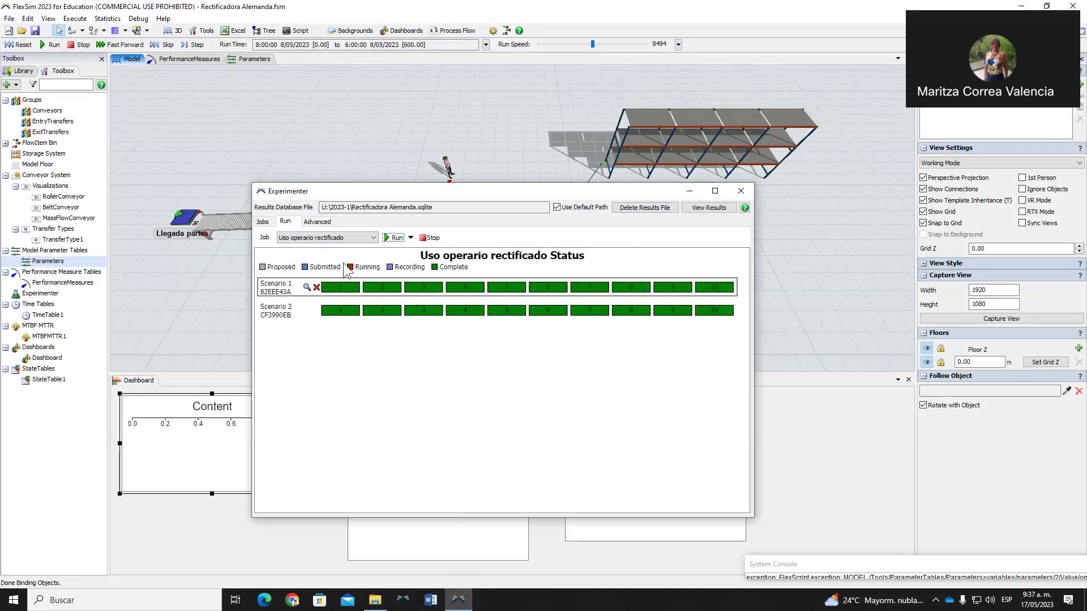
# Open the job's results and show the mean with 95% confidence to compare Cajas en Rack sample means for both scenarios.
pyautogui.click(711, 208)
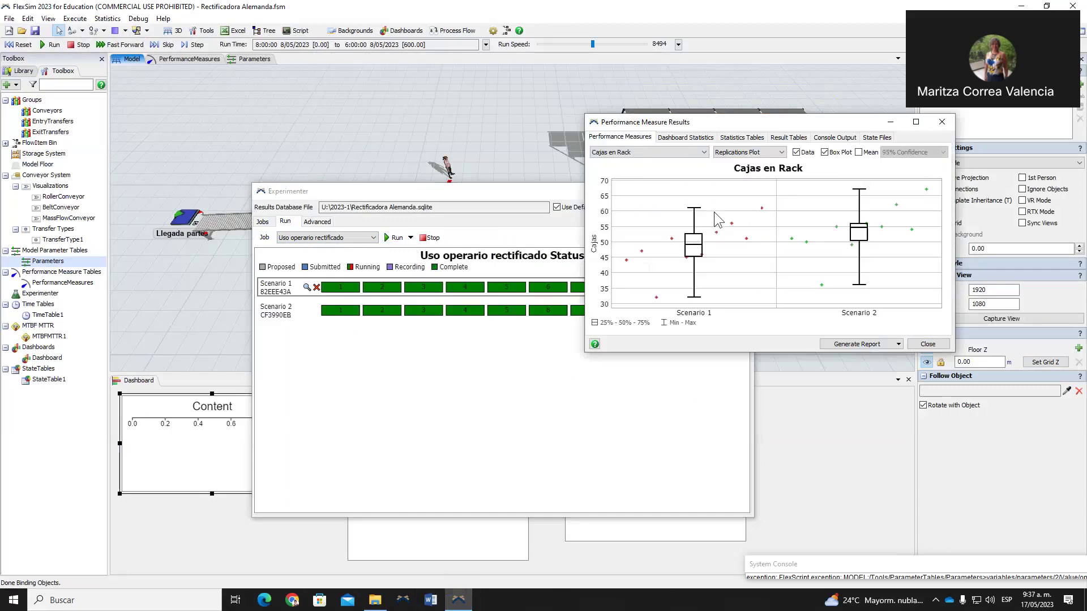
pyautogui.click(859, 151)
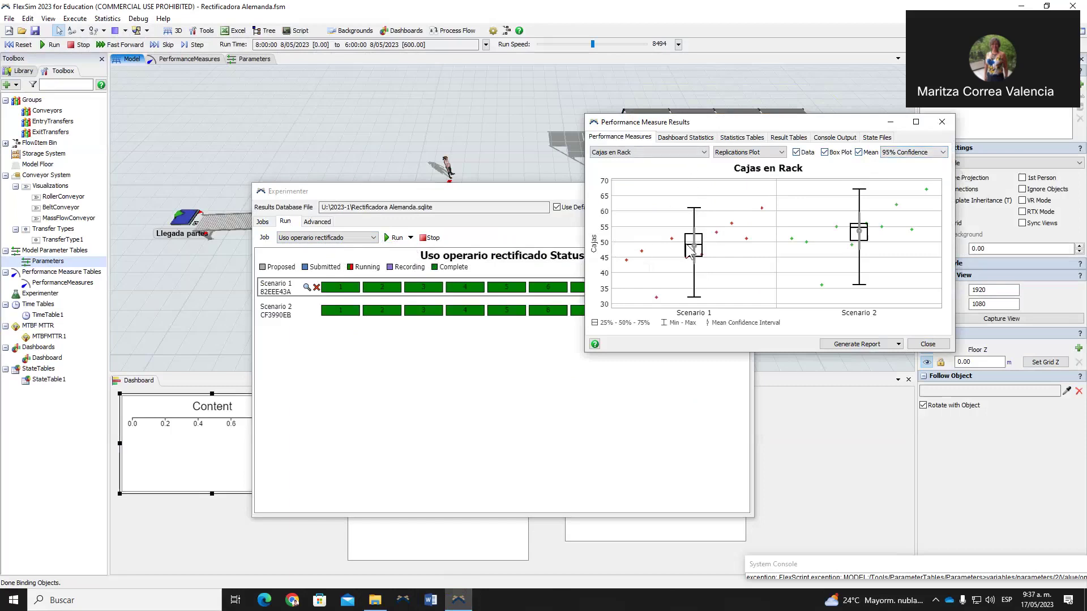
pyautogui.moveTo(695, 252)
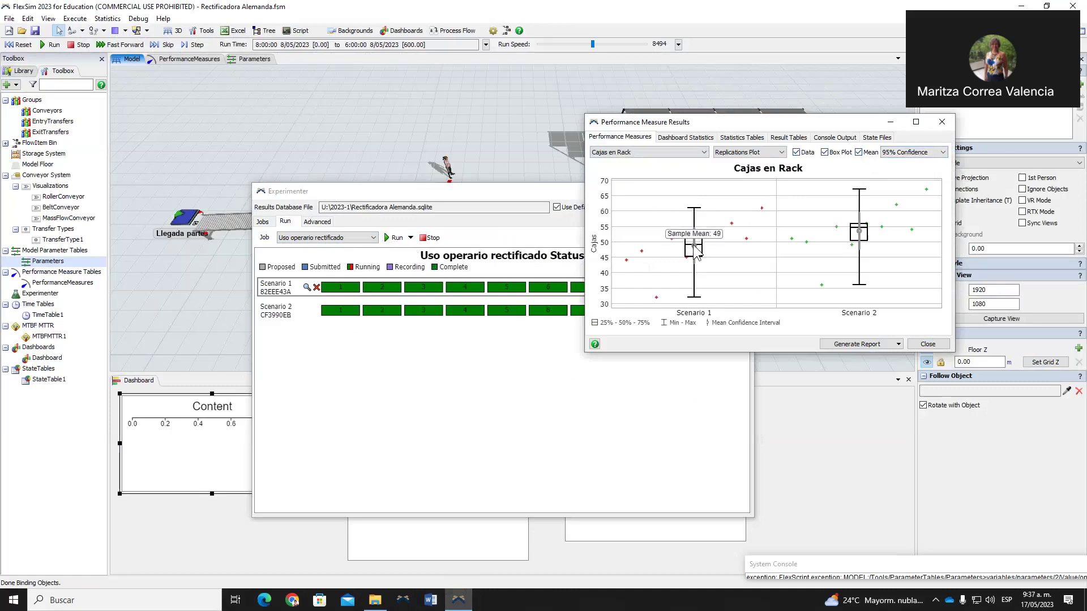
pyautogui.moveTo(860, 233)
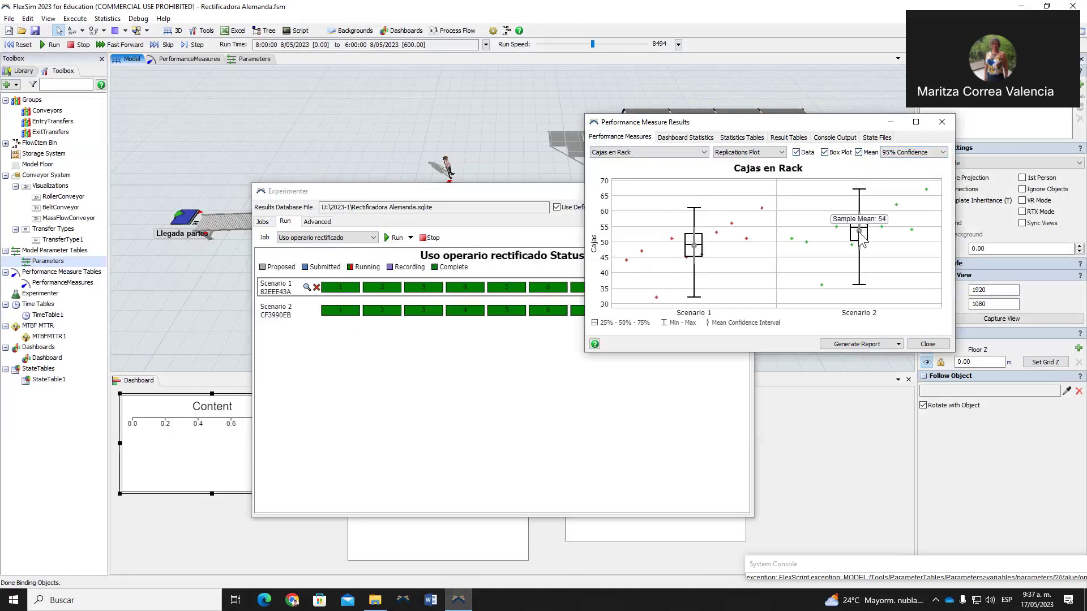
# Display the Porcentaje Proc rectificado replications plot and compare the sample means of both scenarios.
pyautogui.click(642, 154)
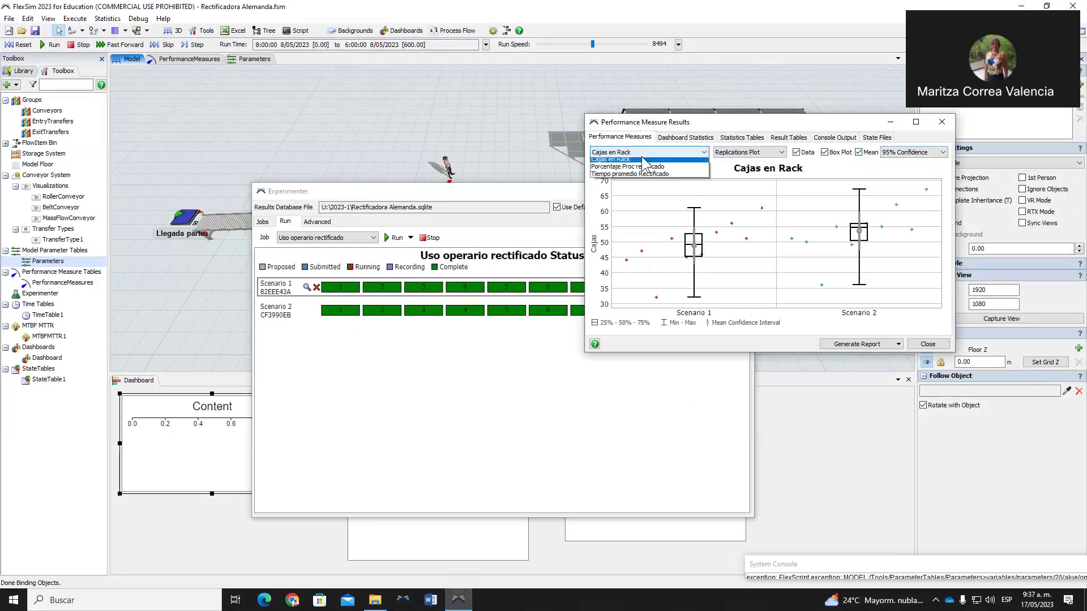
pyautogui.click(643, 171)
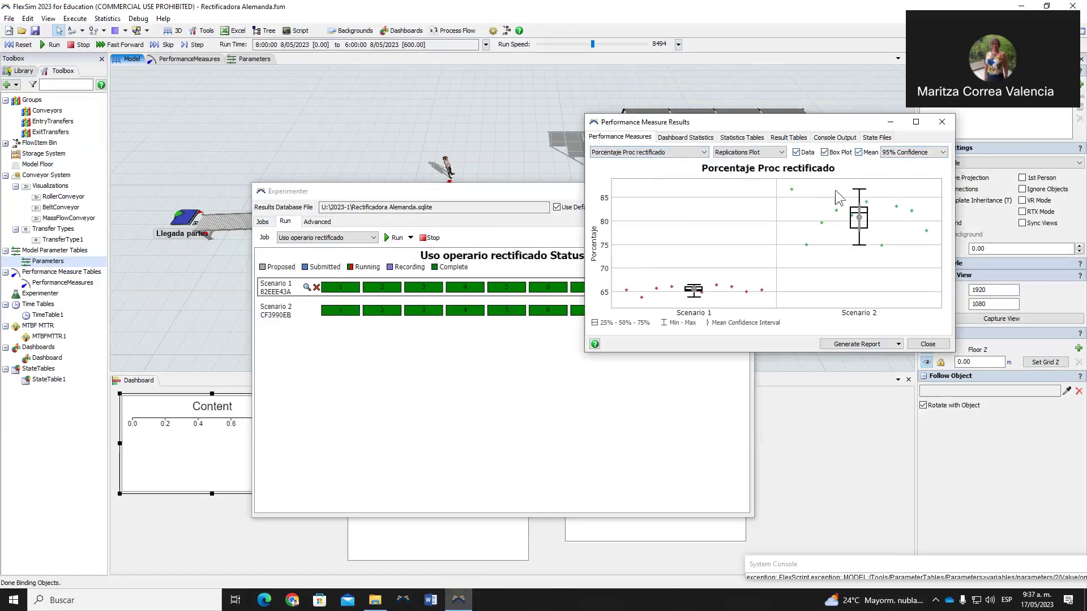
pyautogui.moveTo(697, 287)
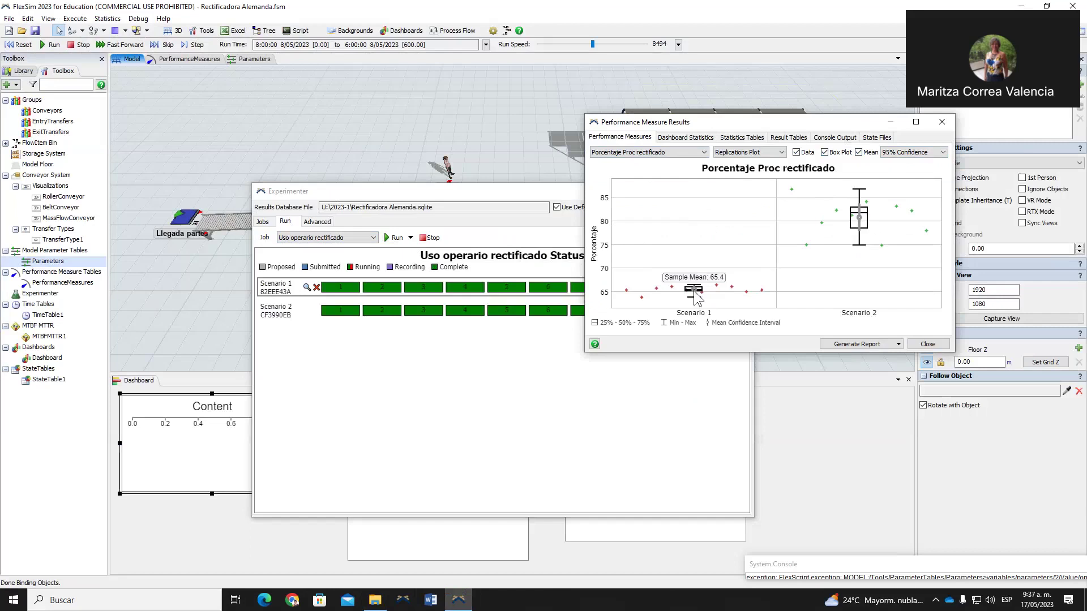
pyautogui.moveTo(860, 216)
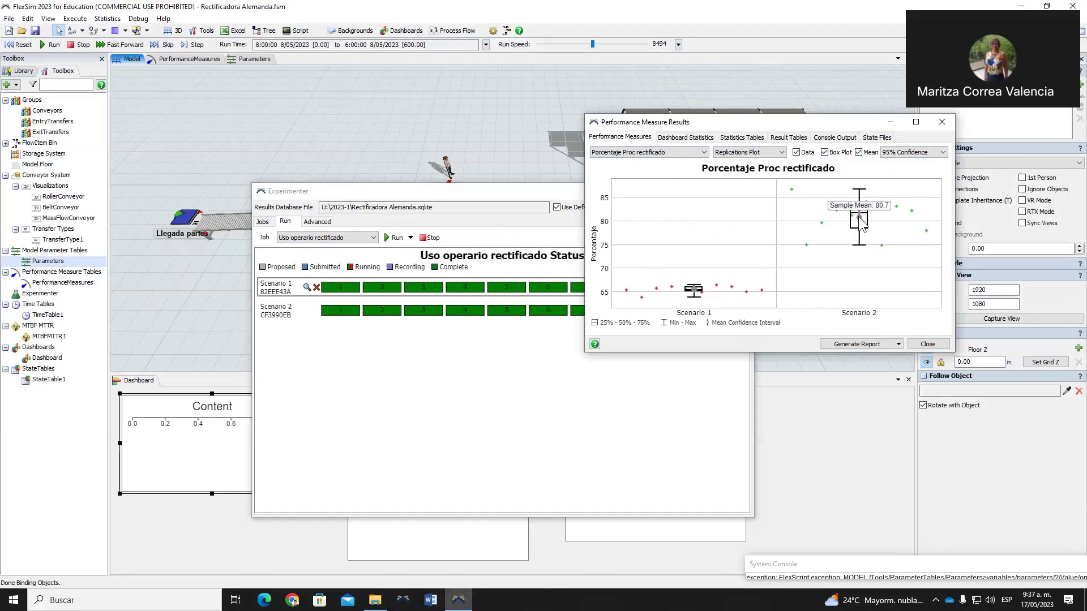
# Review the Tiempo promedio Rectificado replications plot for both scenarios, closing the results and the Experimenter when done.
pyautogui.click(654, 152)
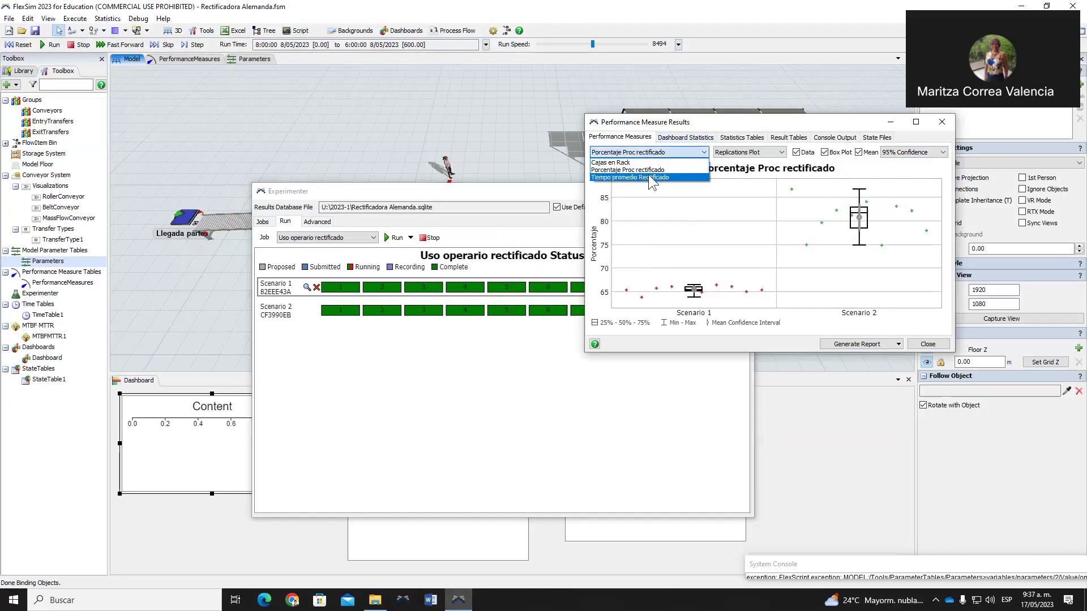
pyautogui.click(649, 177)
pyautogui.moveTo(862, 273)
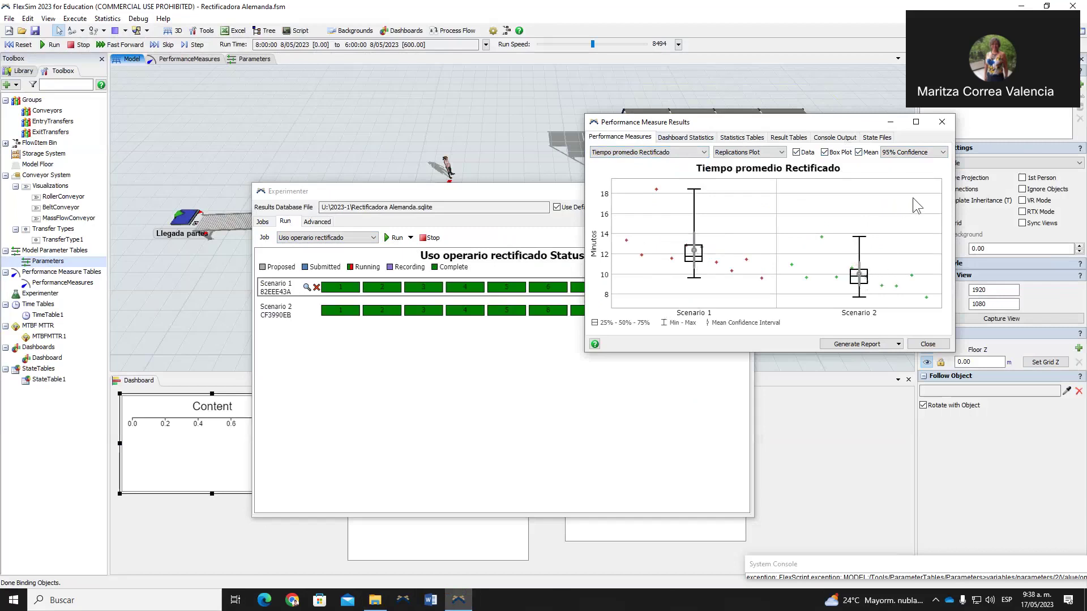
pyautogui.click(928, 345)
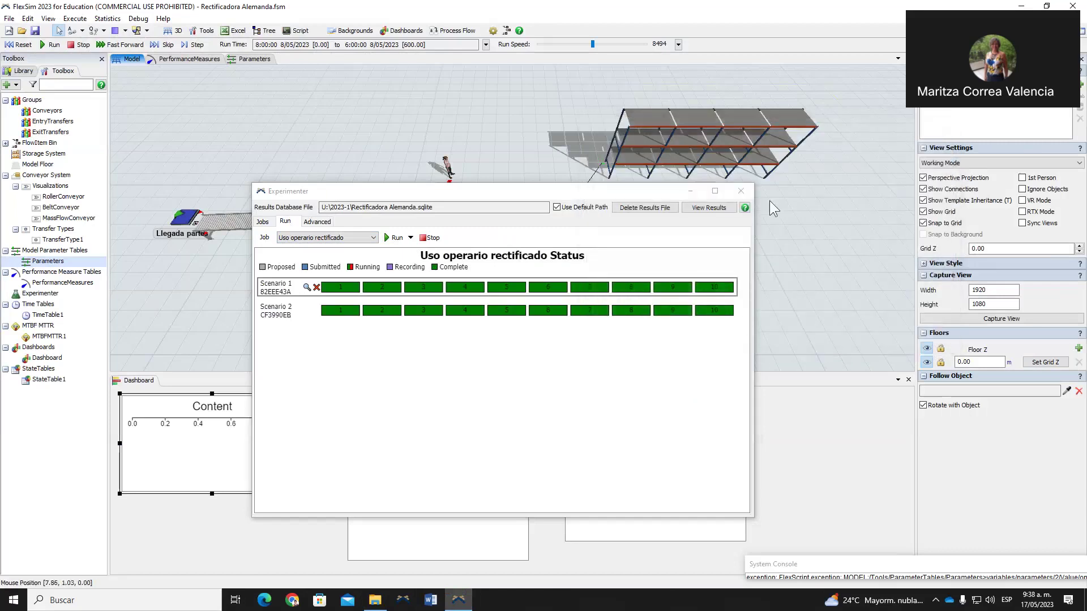
pyautogui.click(741, 192)
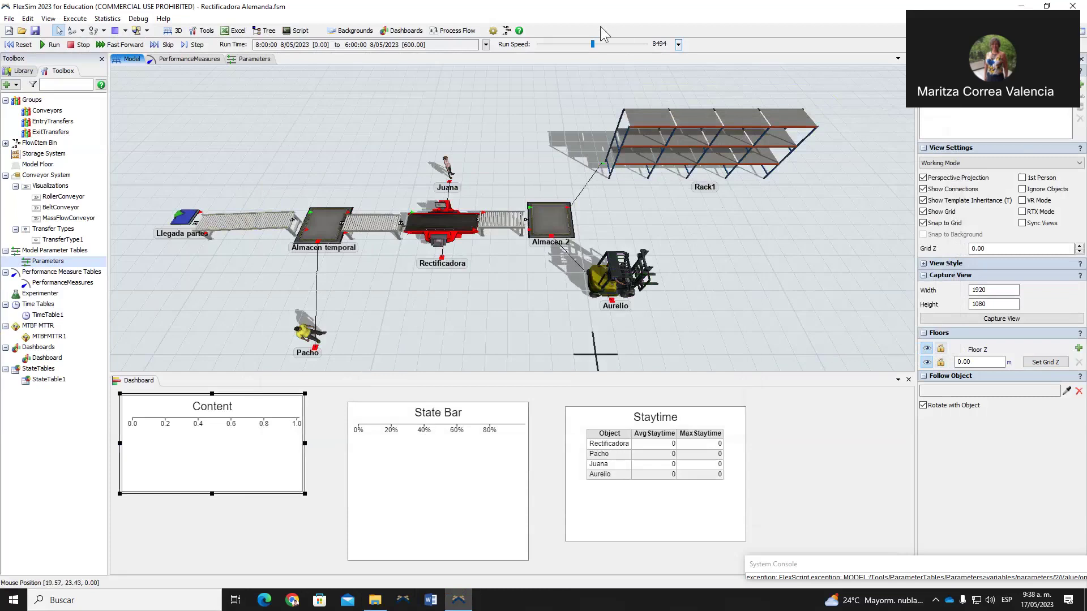
pyautogui.click(552, 10)
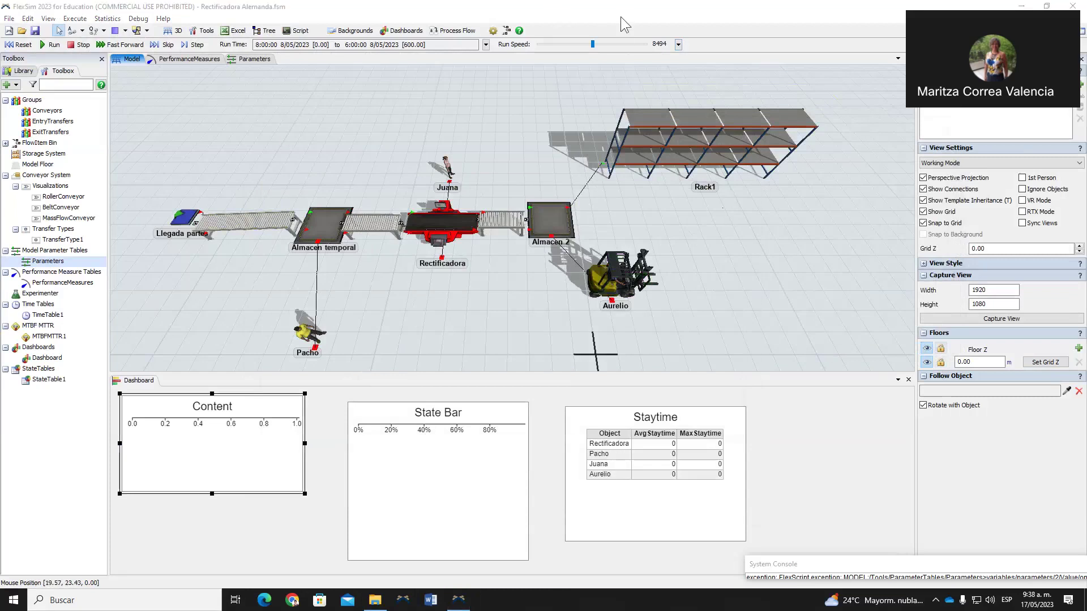